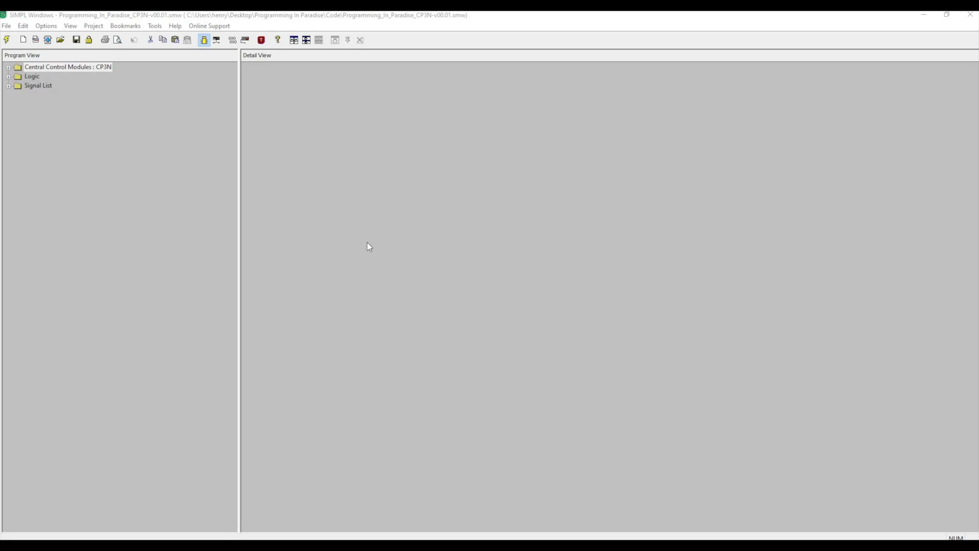
Open a second SIMPL Windows window, maximize it, and create a new SIMPL program.
right_click(474, 546)
left_click(459, 499)
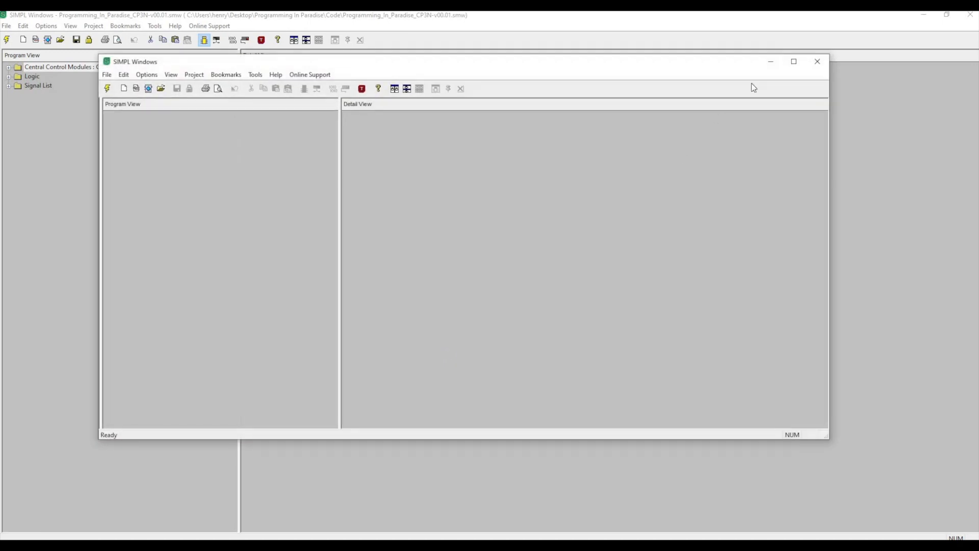
left_click(793, 62)
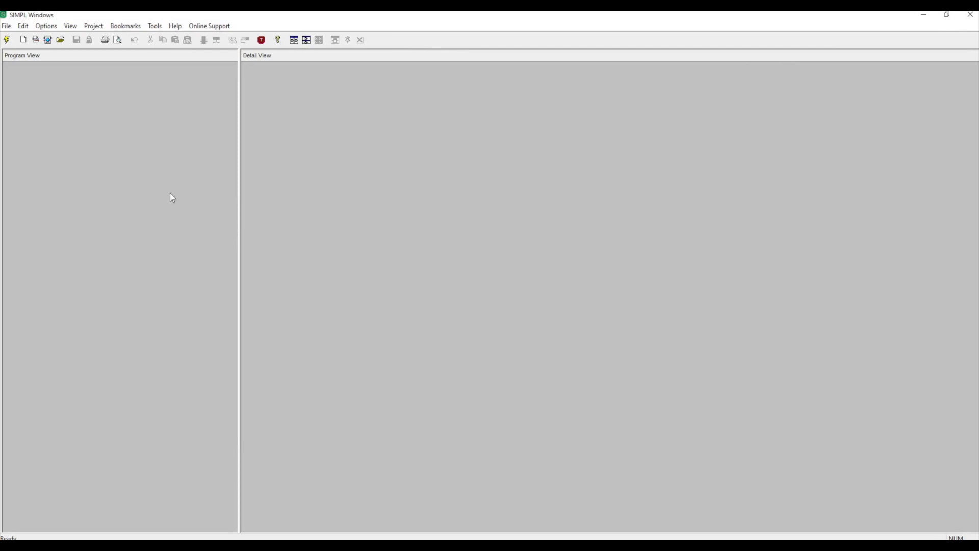
left_click(6, 28)
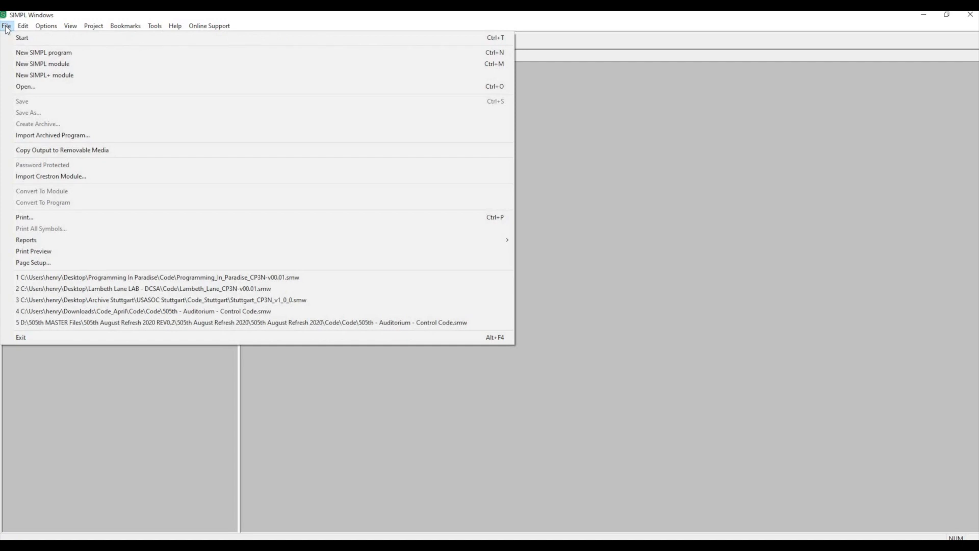
left_click(41, 52)
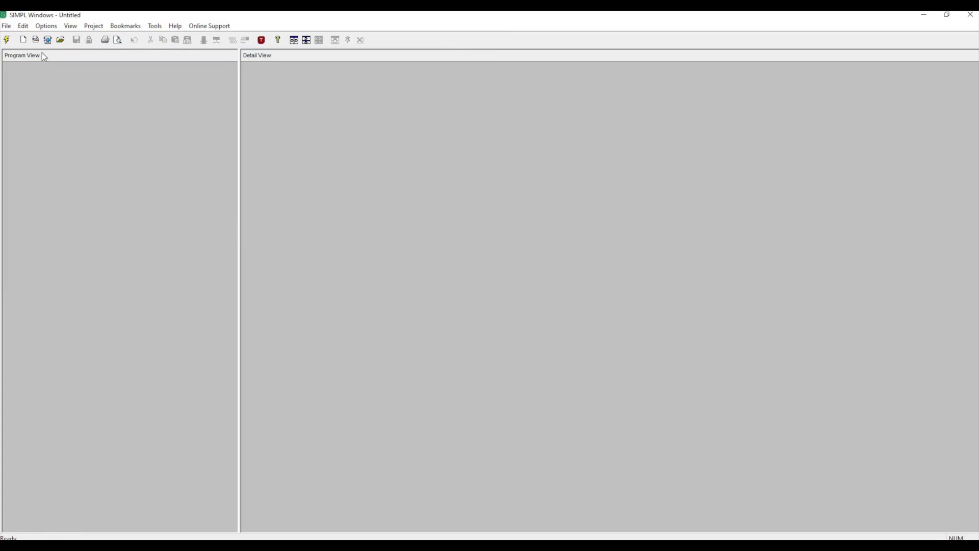
Fill in the program header with system name Programming Paradise, dealer name HMG LLC and system CP3N.
left_click_drag(466, 118, 437, 108)
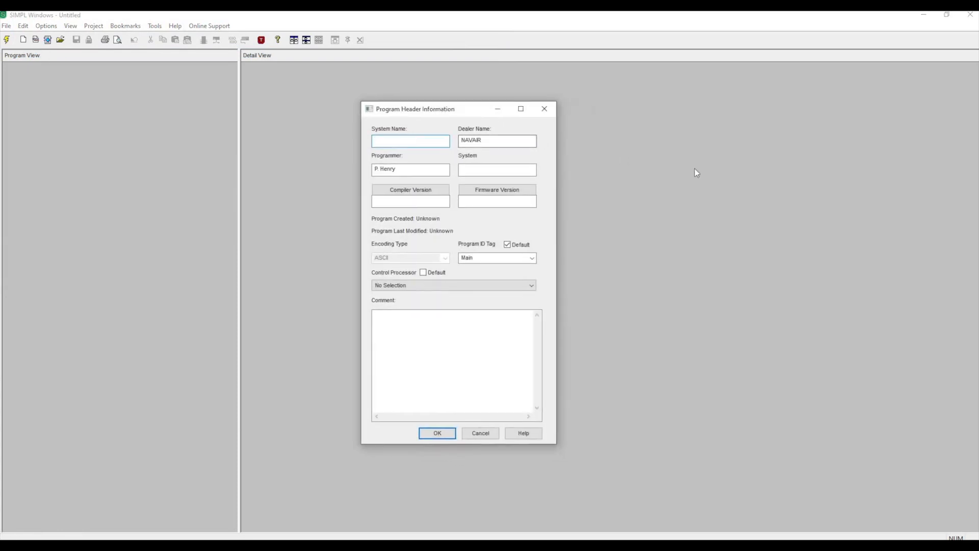
type("Programming Paradise")
key("Tab")
type("HMG")
type(" LLC")
type("CP3N")
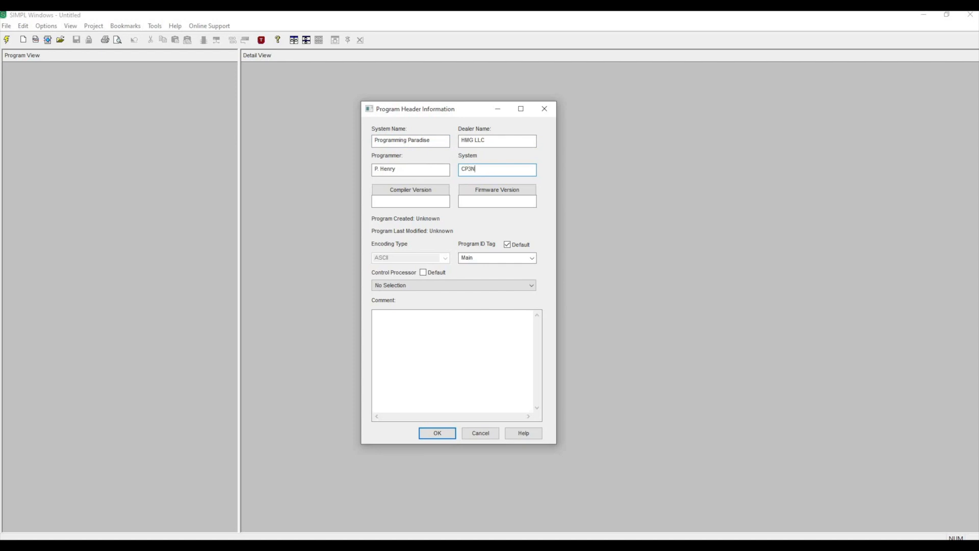
Fill in the compiler version and retrieve the firmware version from STUDIO56CP3N in the ProgrammingInParadise address book.
left_click(418, 191)
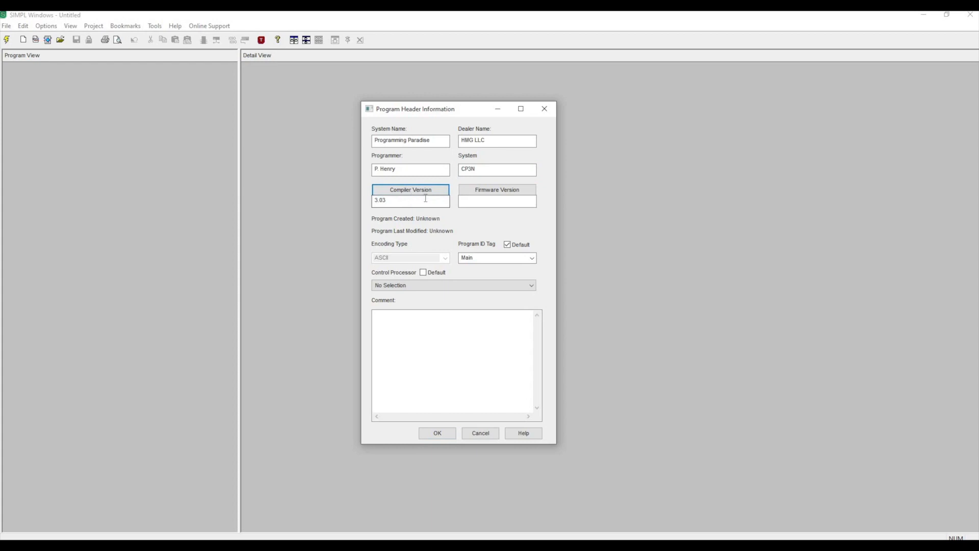
left_click(493, 191)
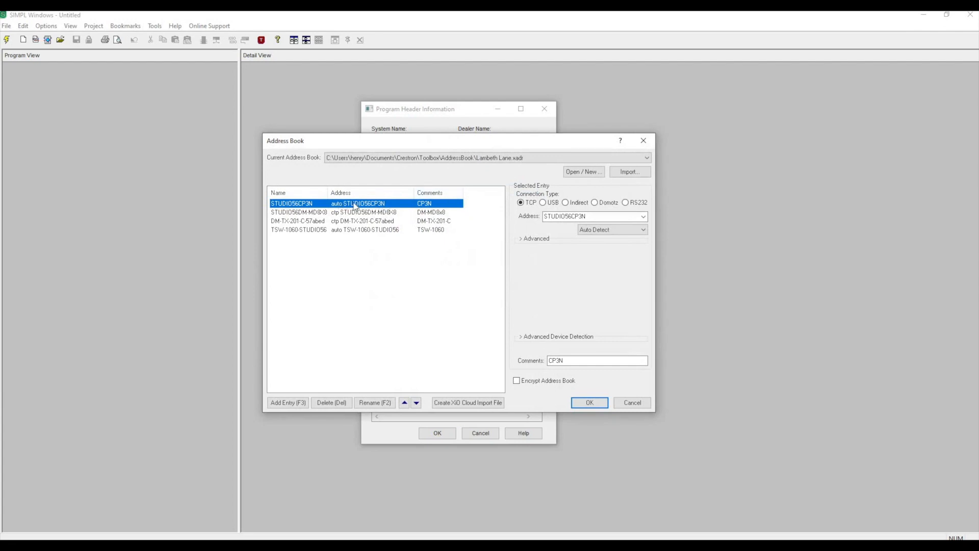
left_click(526, 158)
left_click(482, 180)
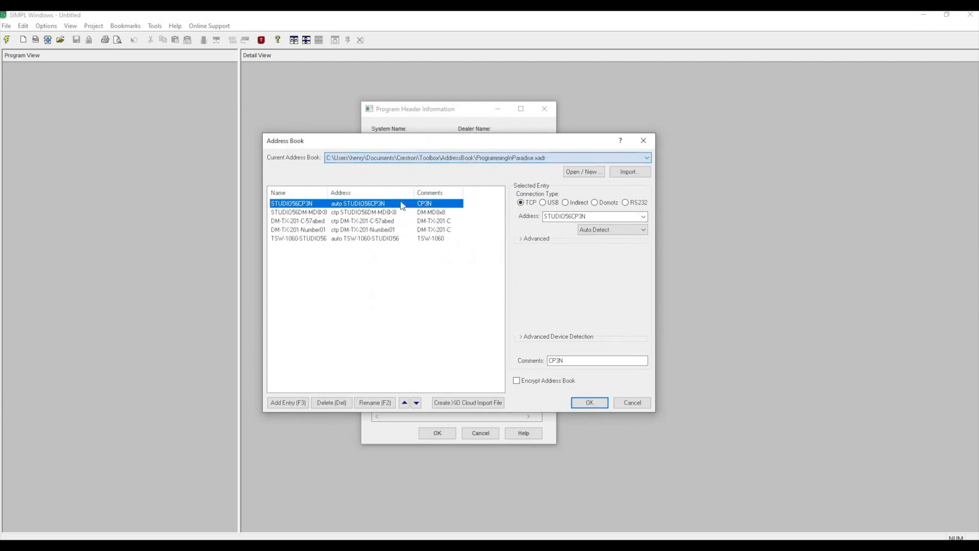
left_click(589, 402)
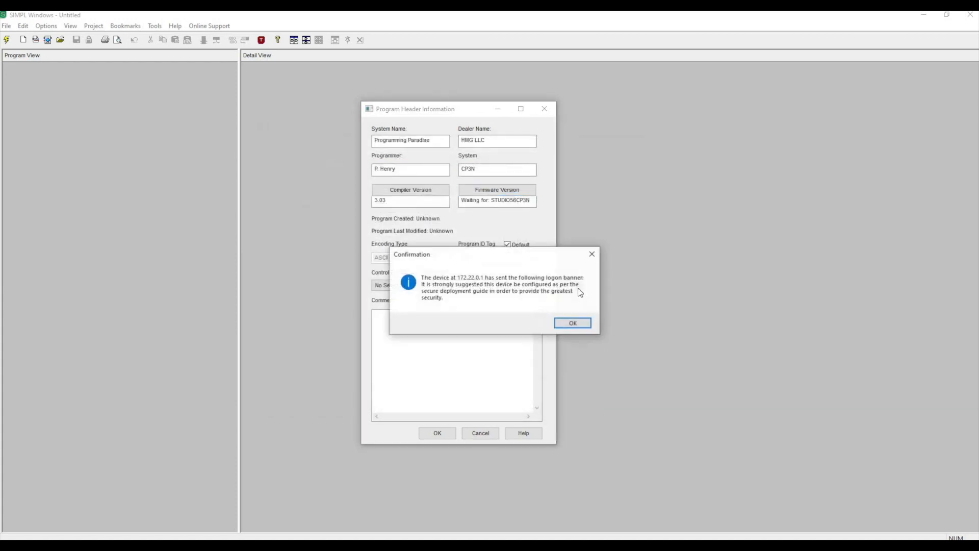
left_click(571, 324)
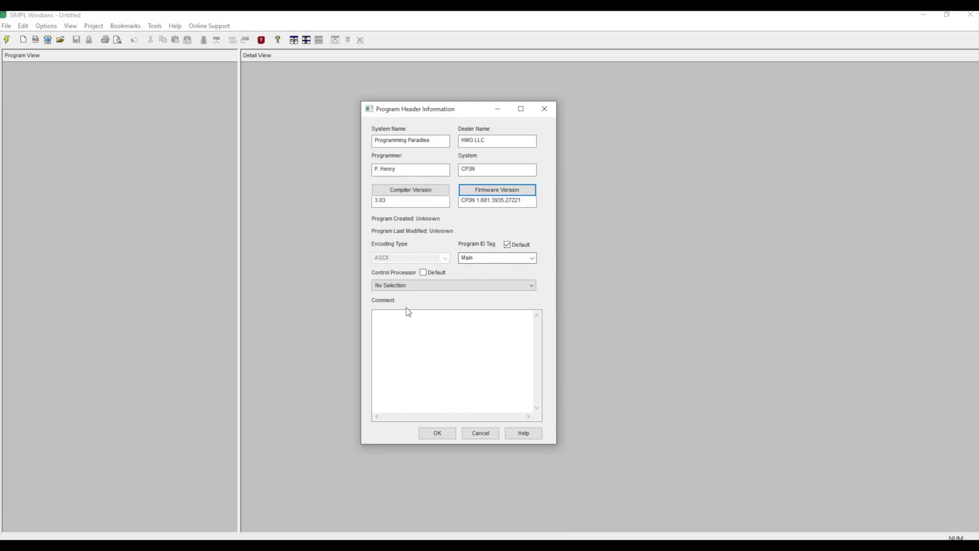
Enter the comment "Programming In Paradise Program" and accept the program header.
left_click(392, 317)
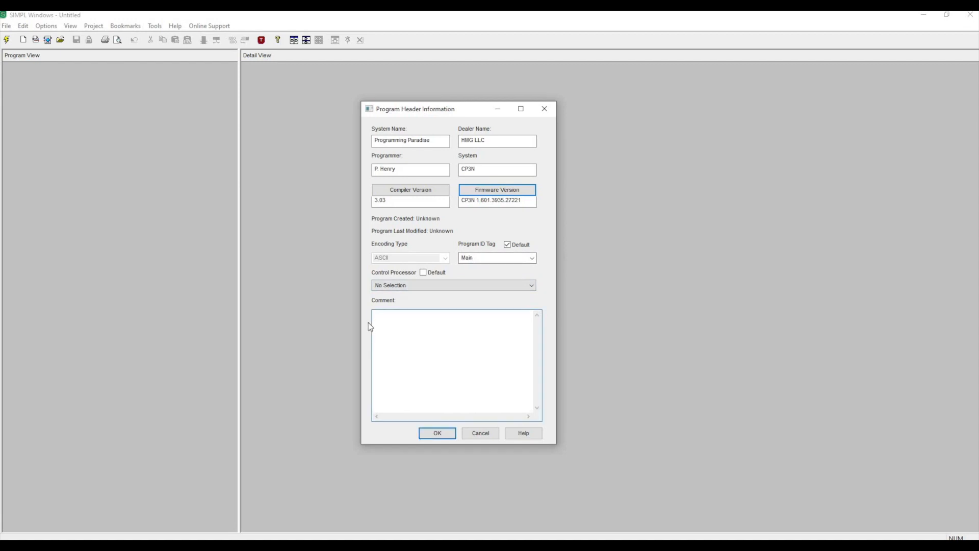
type("Programming In Paradise Program")
left_click(438, 434)
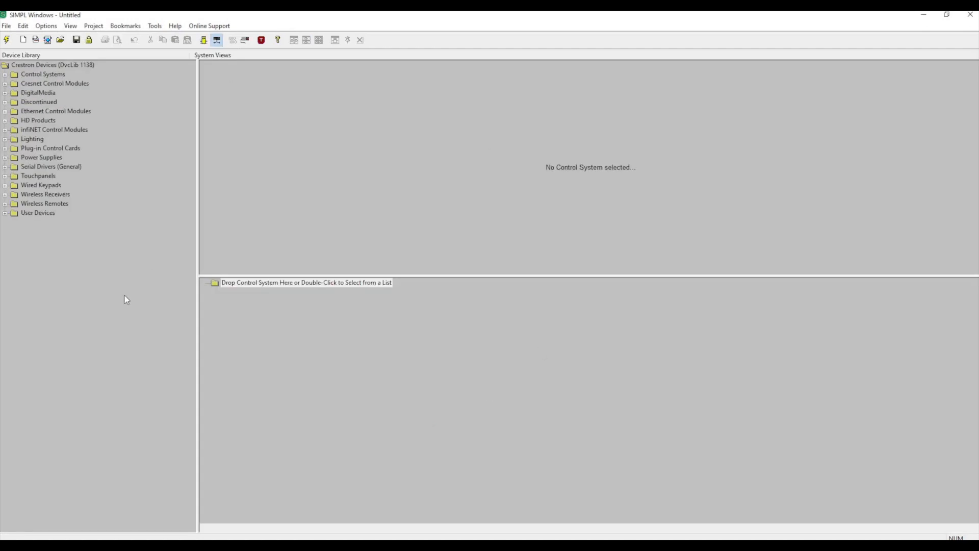
Add the CP3N control system from the device library to the system configuration.
left_click(203, 41)
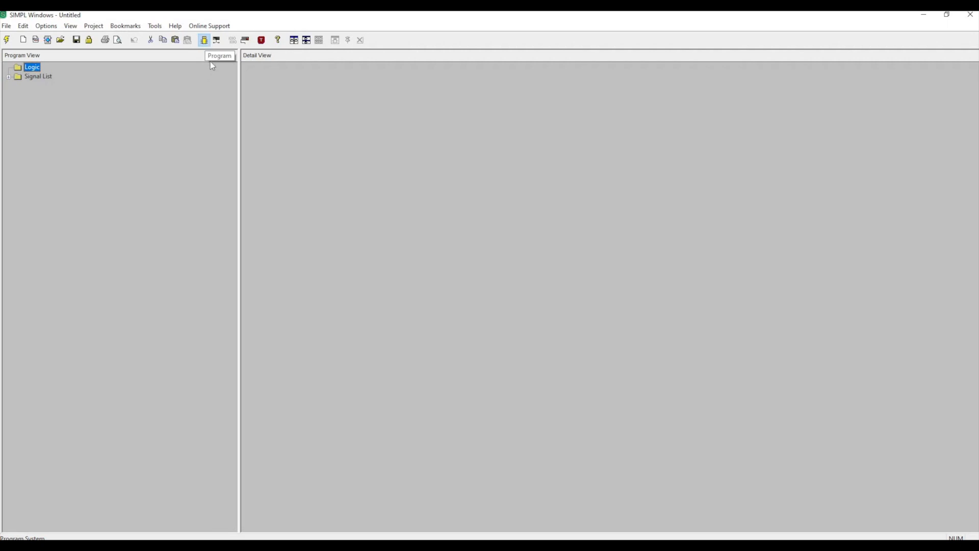
left_click(221, 44)
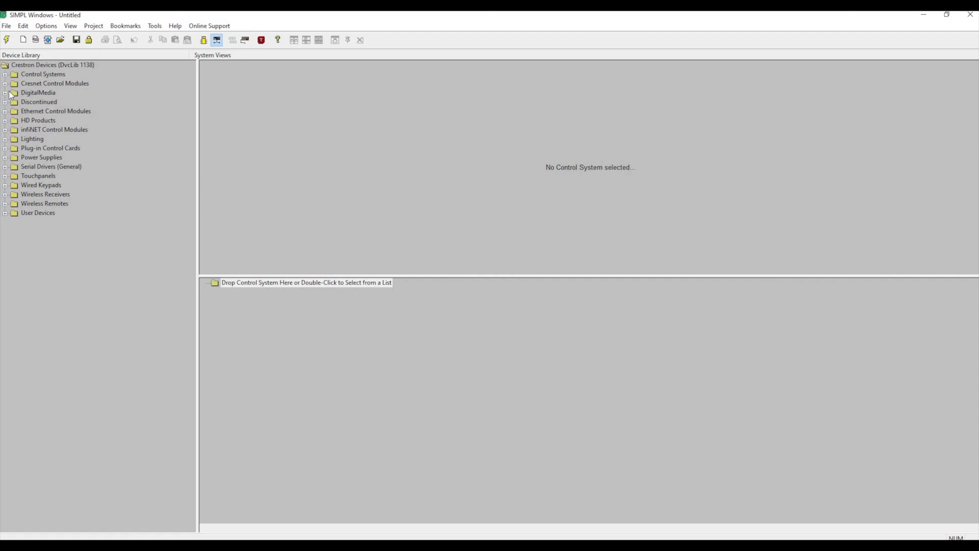
left_click(5, 74)
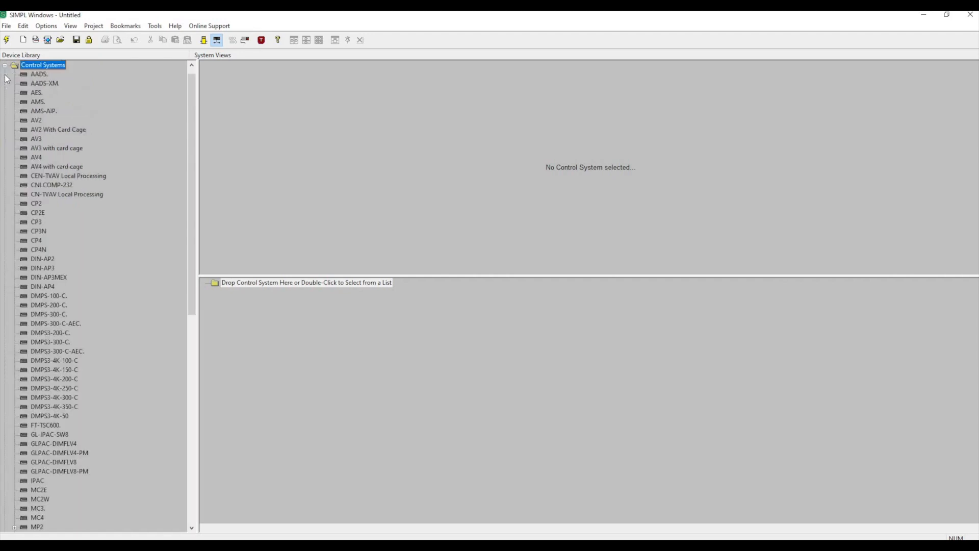
left_click(38, 232)
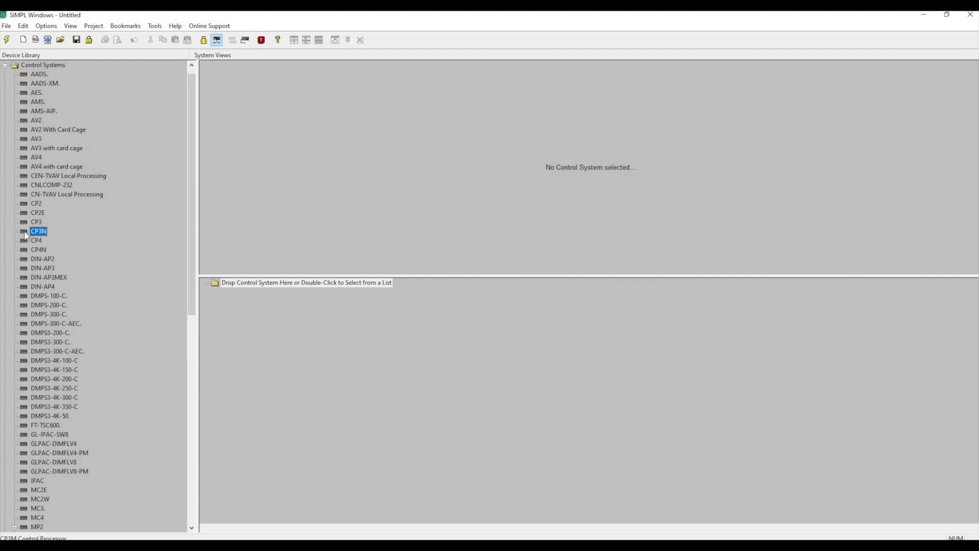
left_click_drag(25, 235, 308, 288)
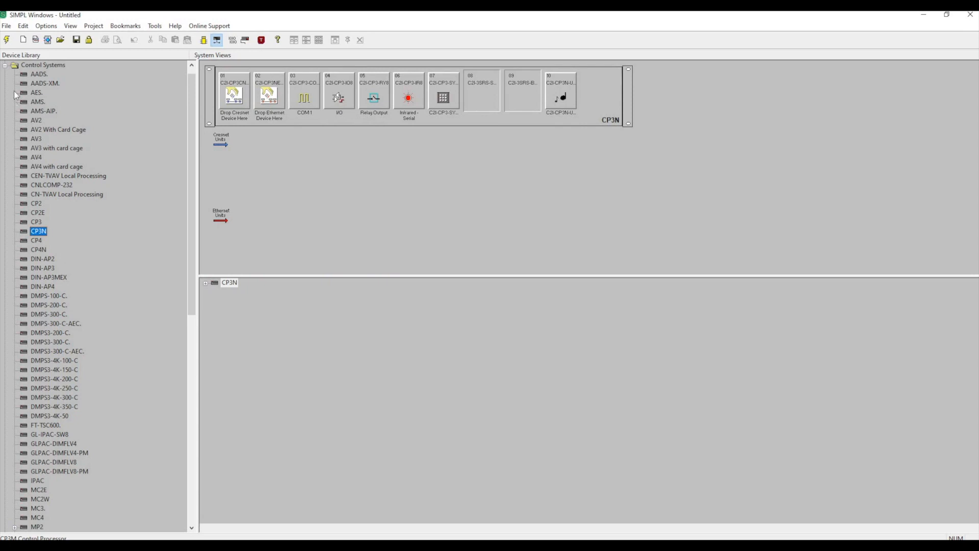
left_click(5, 66)
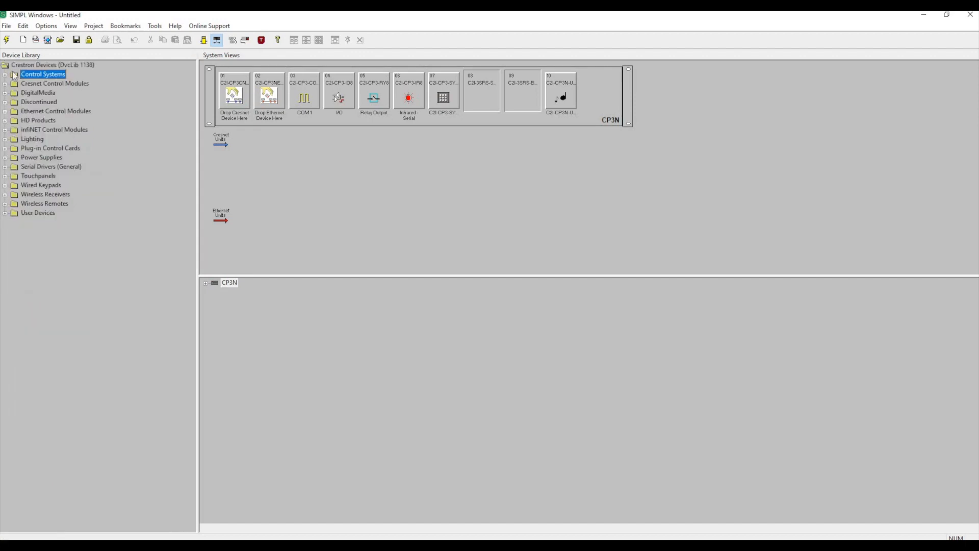
Add a TSW-1060 touchpanel at IP-ID 03 of the CP3N's Ethernet slot 2 (C2I-CP3NENET-2).
left_click(205, 284)
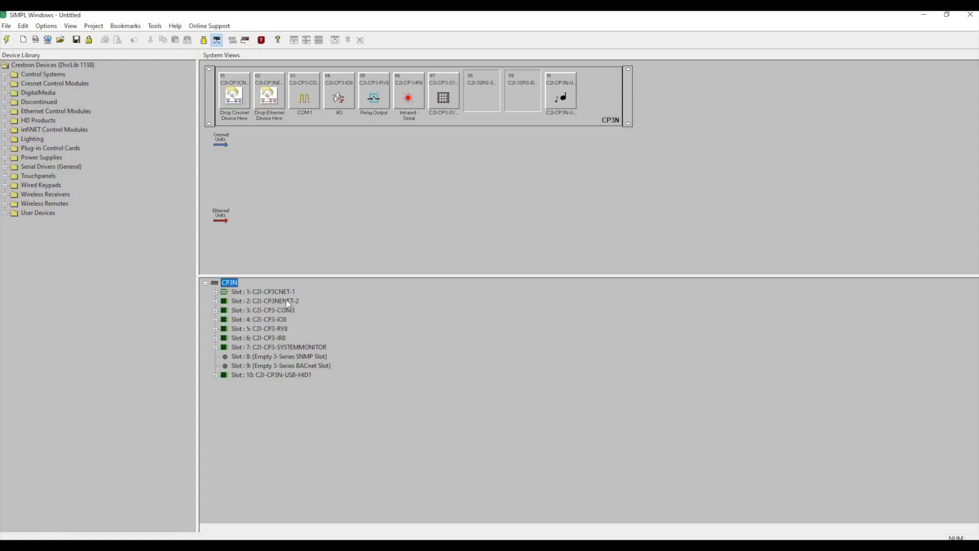
left_click(269, 305)
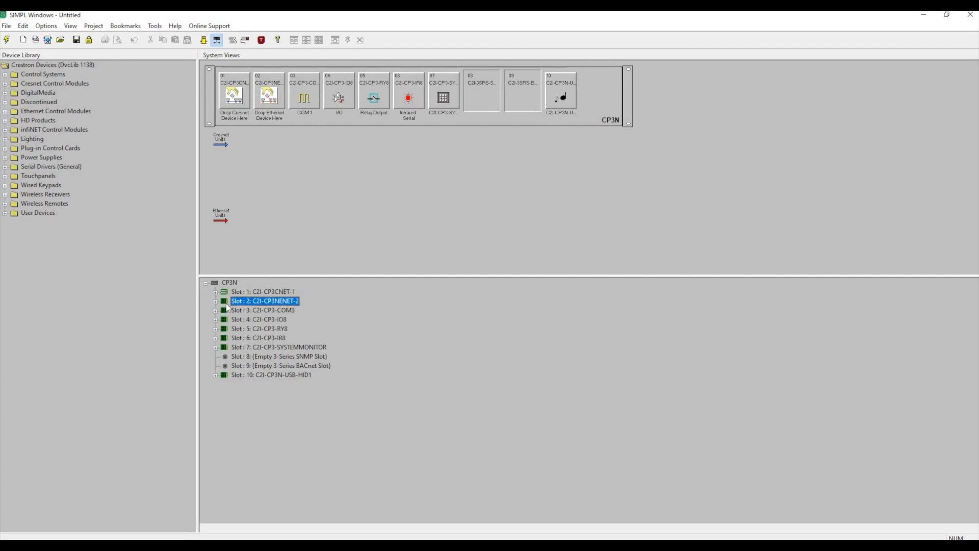
left_click(215, 302)
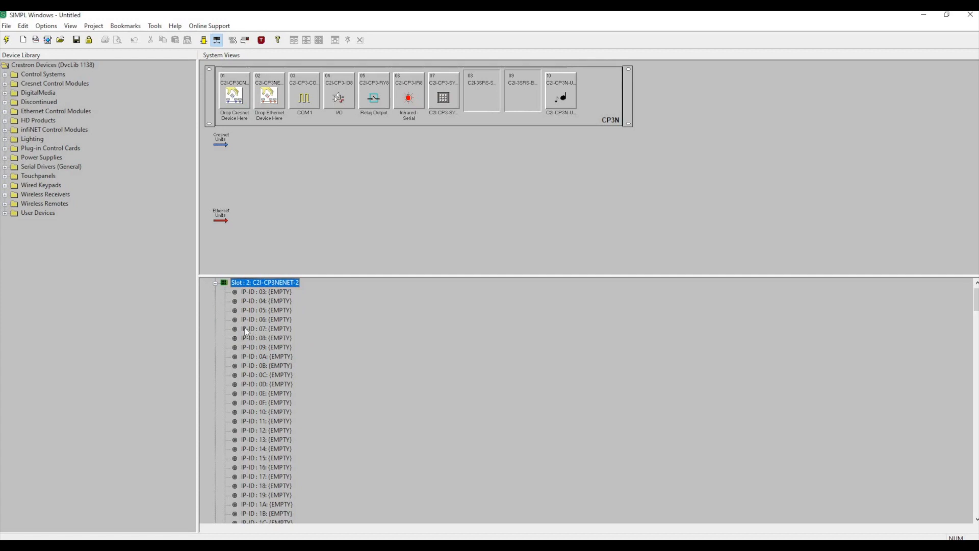
left_click(246, 291)
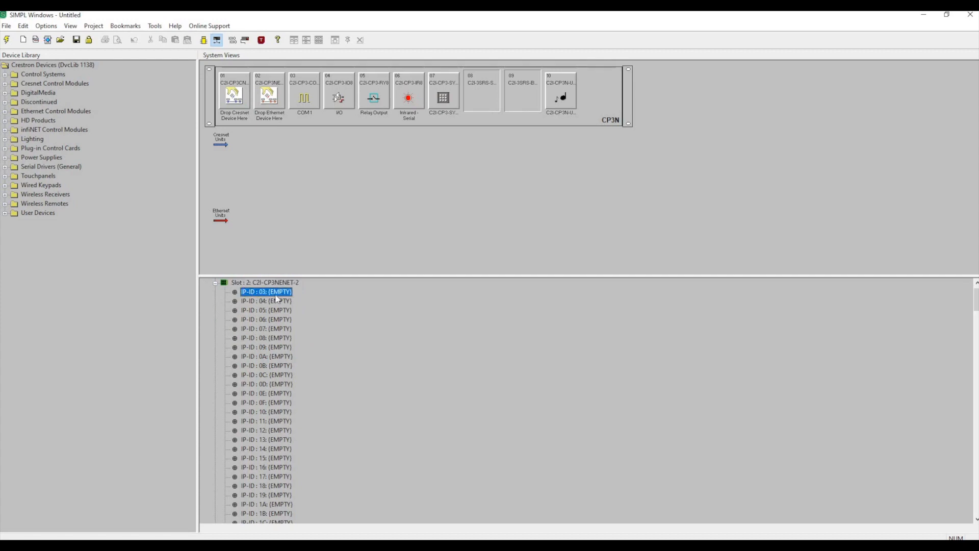
right_click(277, 294)
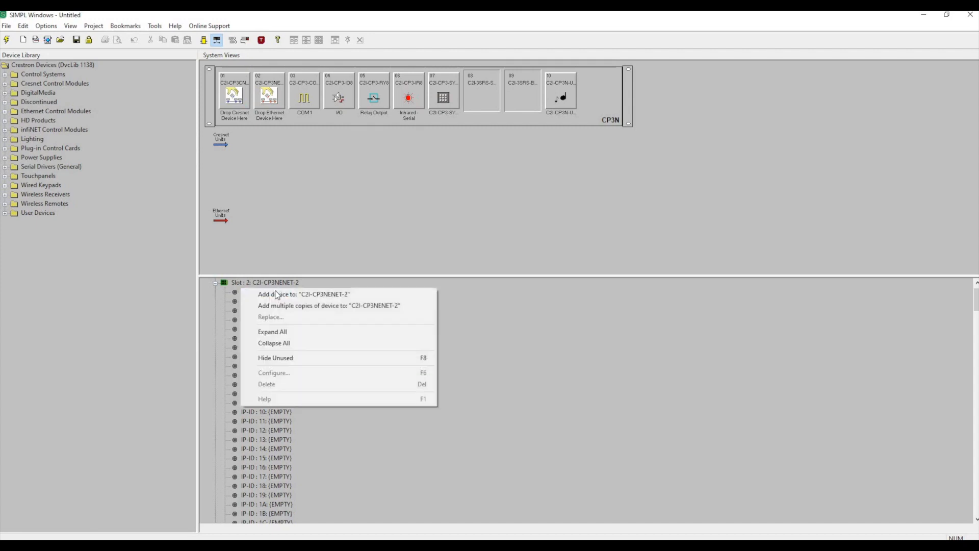
left_click(275, 295)
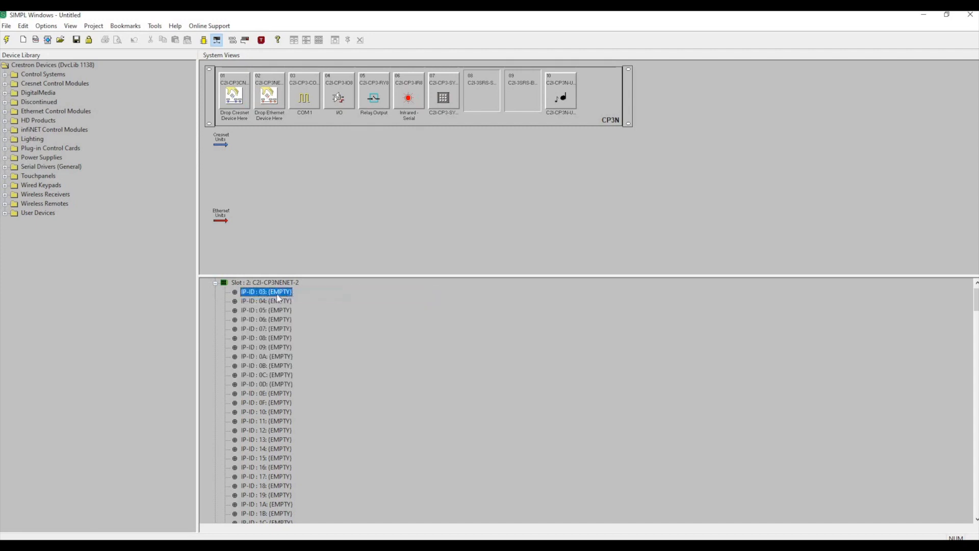
scroll(461, 284, "down", 20)
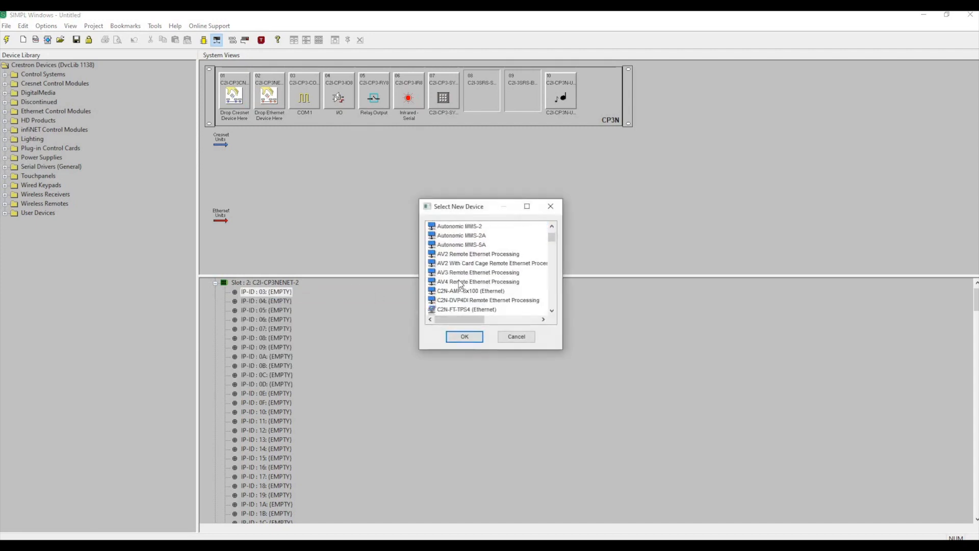
left_click_drag(550, 249, 551, 300)
scroll(513, 291, "up", 2)
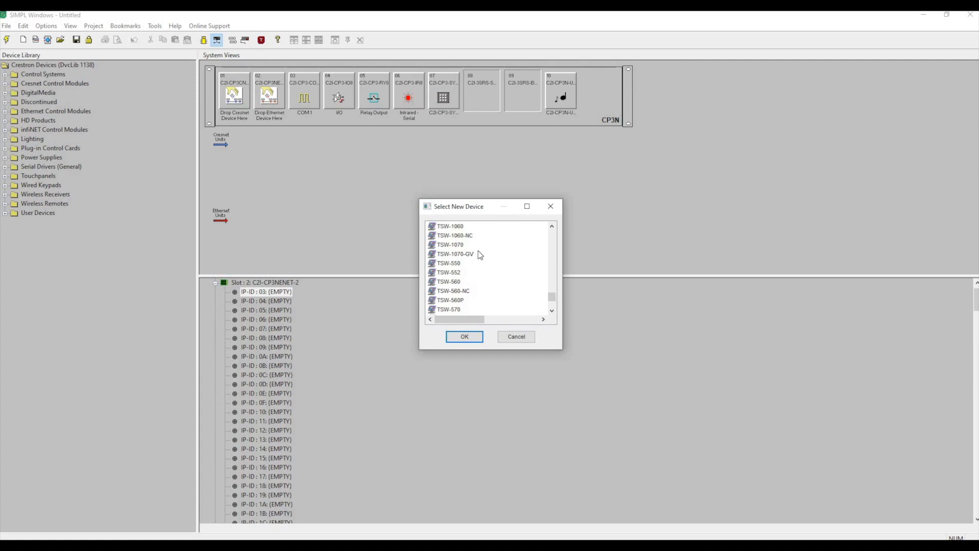
scroll(476, 253, "up", 1)
left_click(455, 255)
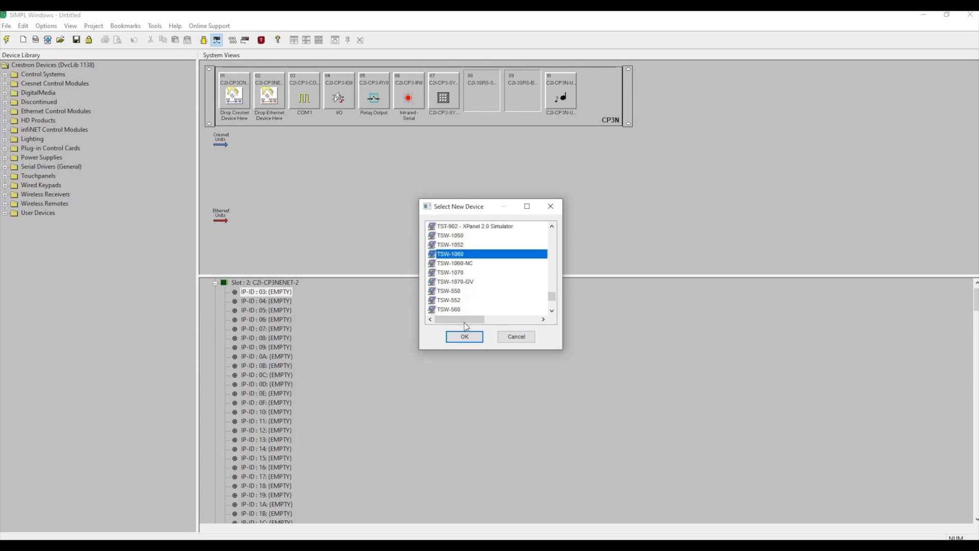
left_click(464, 338)
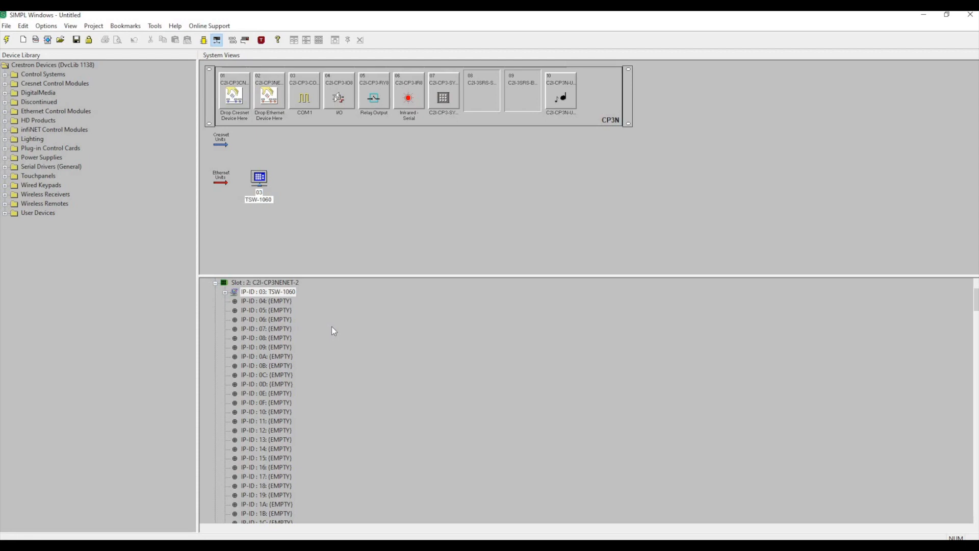
Add a DM-MD8x8 switcher at IP-ID 30 of the CP3N's Ethernet slot 2 (C2I-CP3NENET-2).
scroll(331, 328, "down", 9)
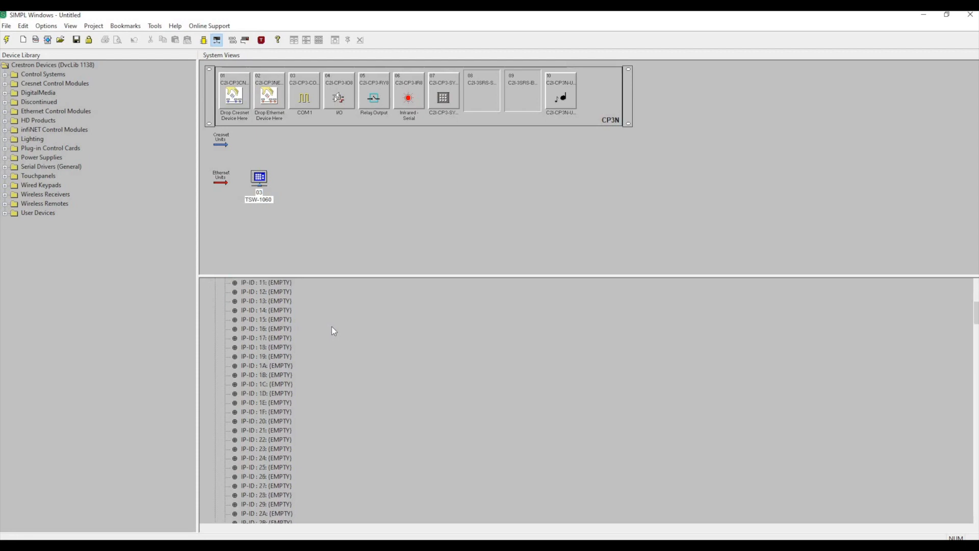
scroll(332, 330, "down", 5)
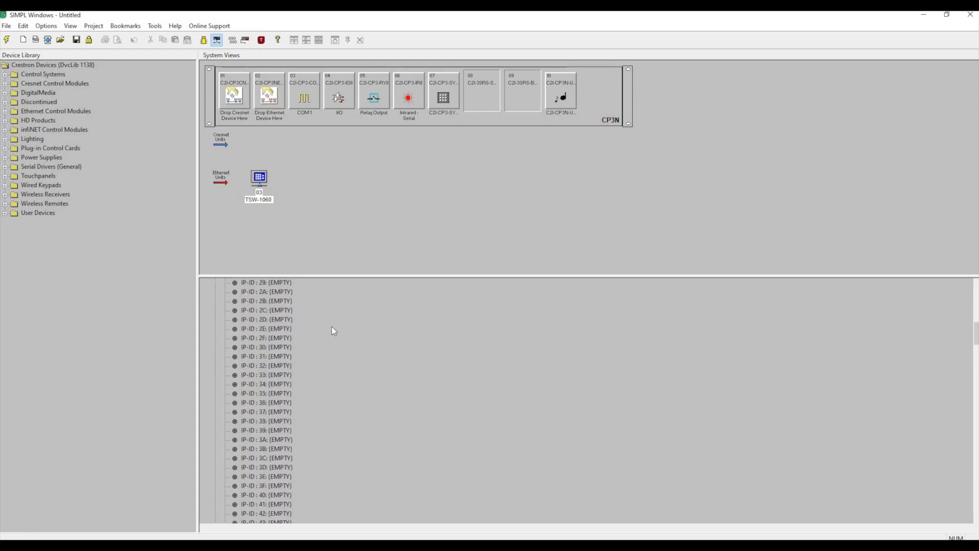
left_click(260, 320)
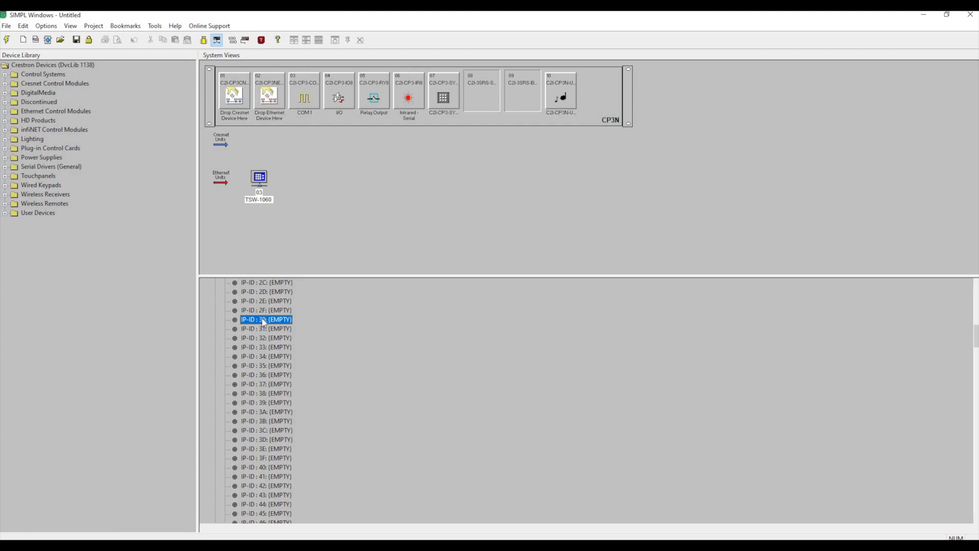
right_click(263, 321)
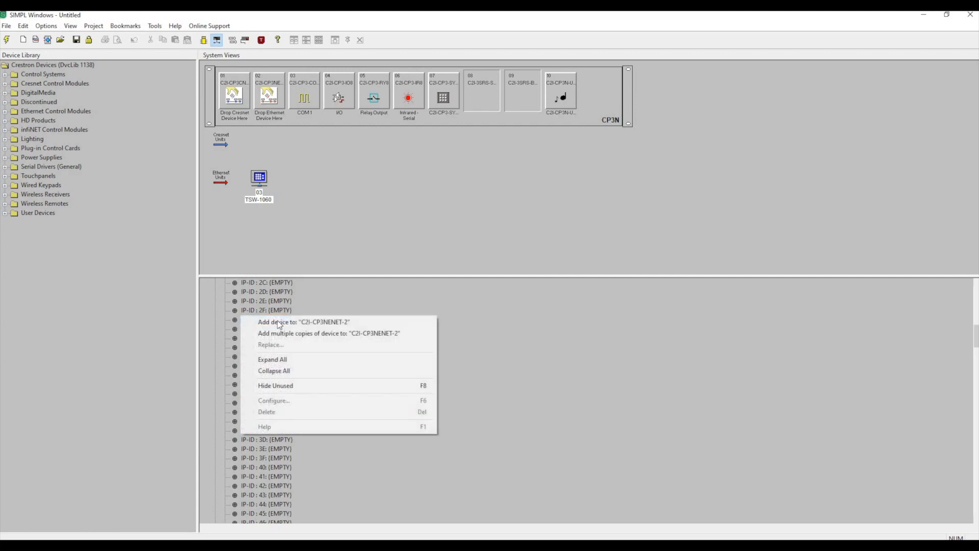
left_click(278, 323)
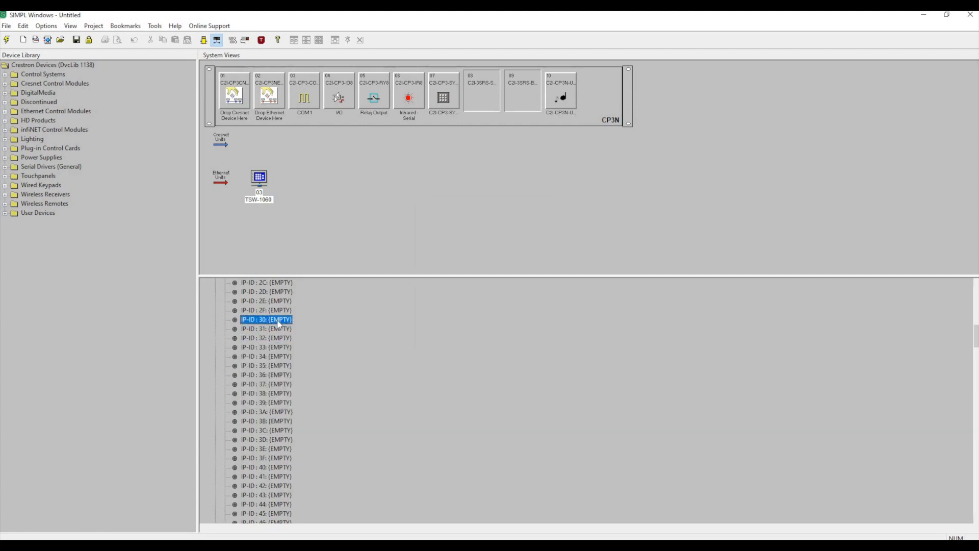
scroll(487, 279, "up", 10)
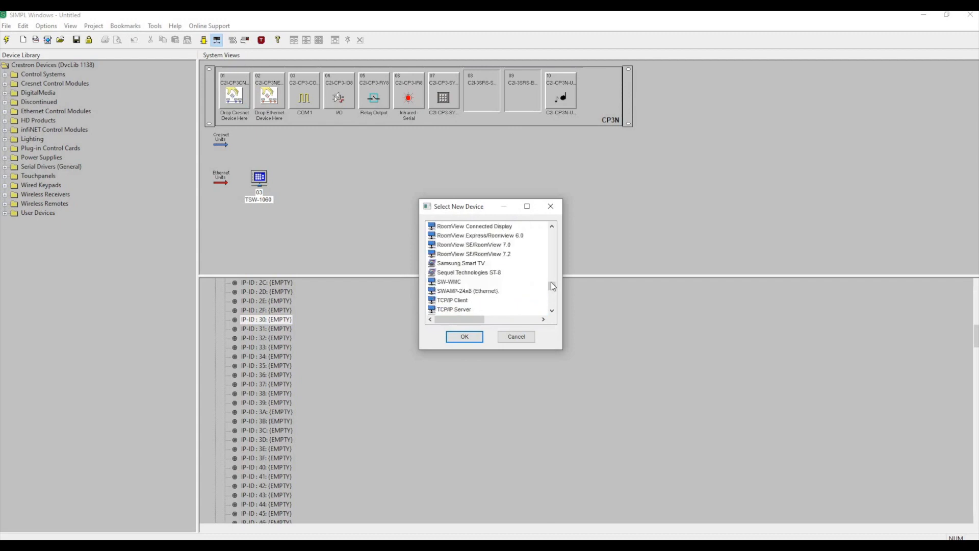
scroll(555, 276, "up", 15)
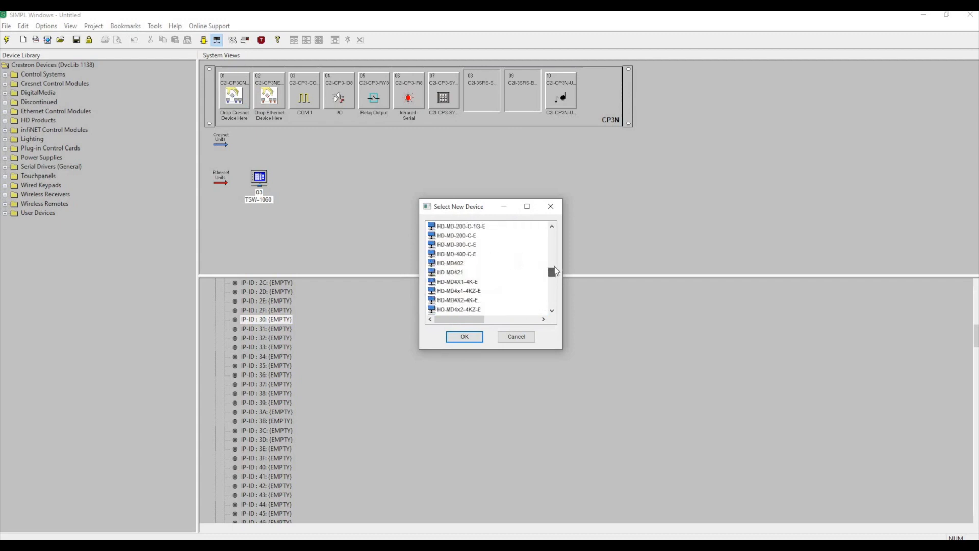
scroll(518, 290, "up", 3)
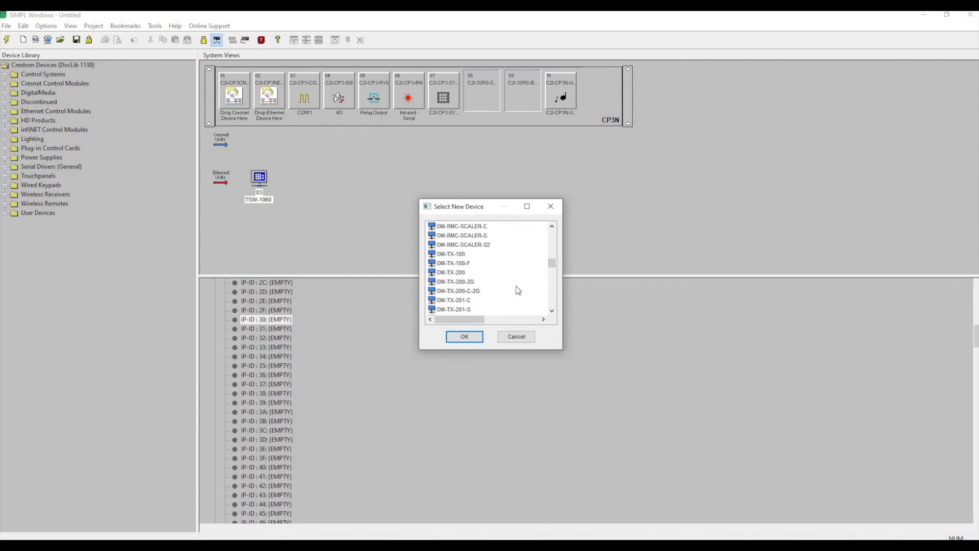
scroll(518, 290, "up", 15)
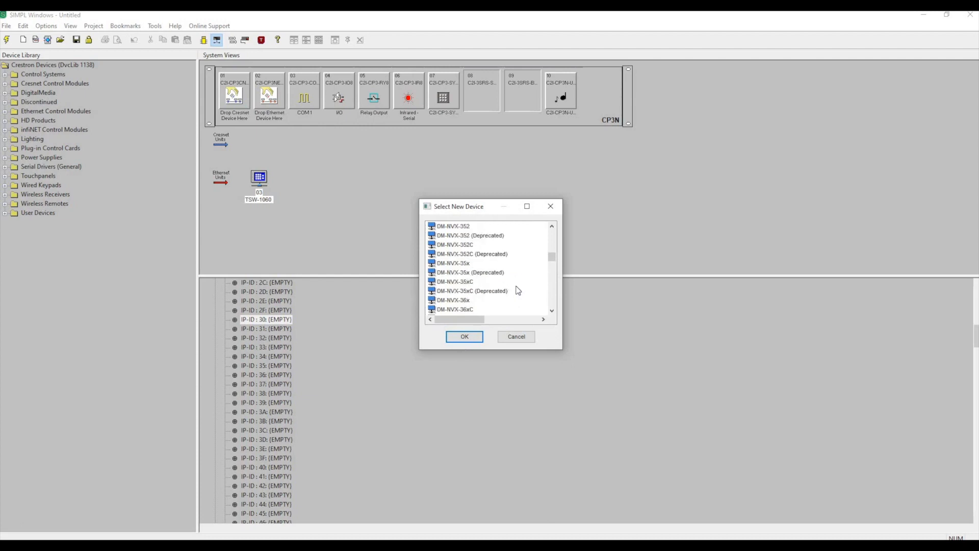
scroll(519, 290, "up", 4)
scroll(518, 291, "down", 4)
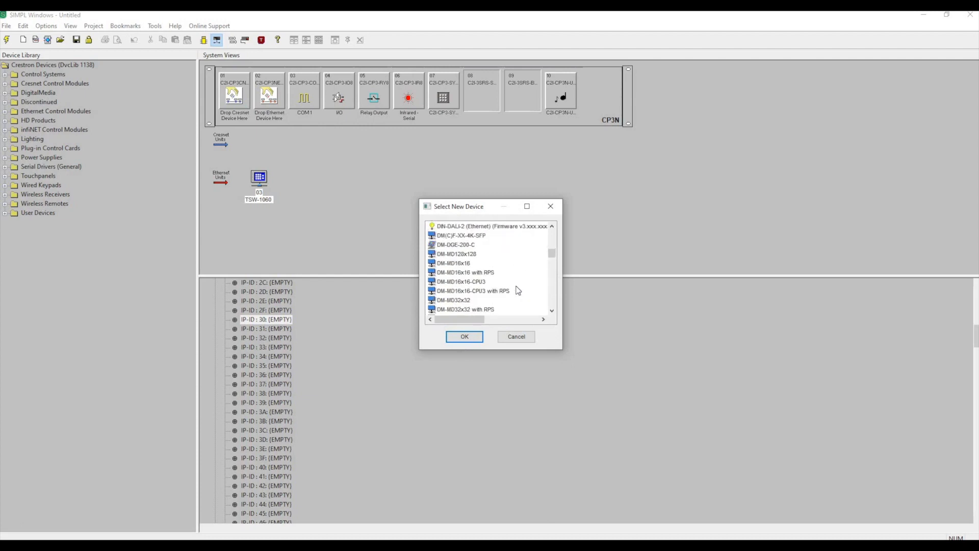
scroll(519, 290, "down", 5)
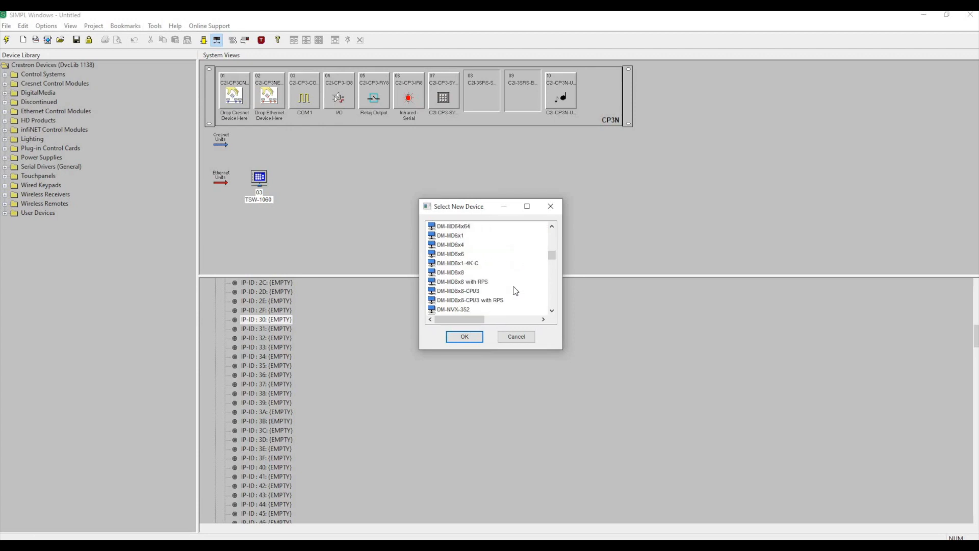
left_click(445, 274)
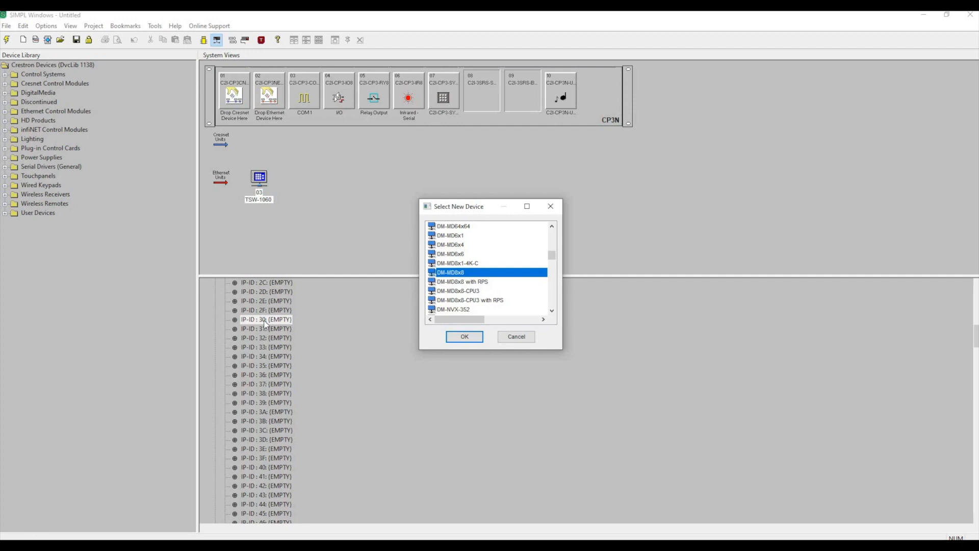
left_click(465, 343)
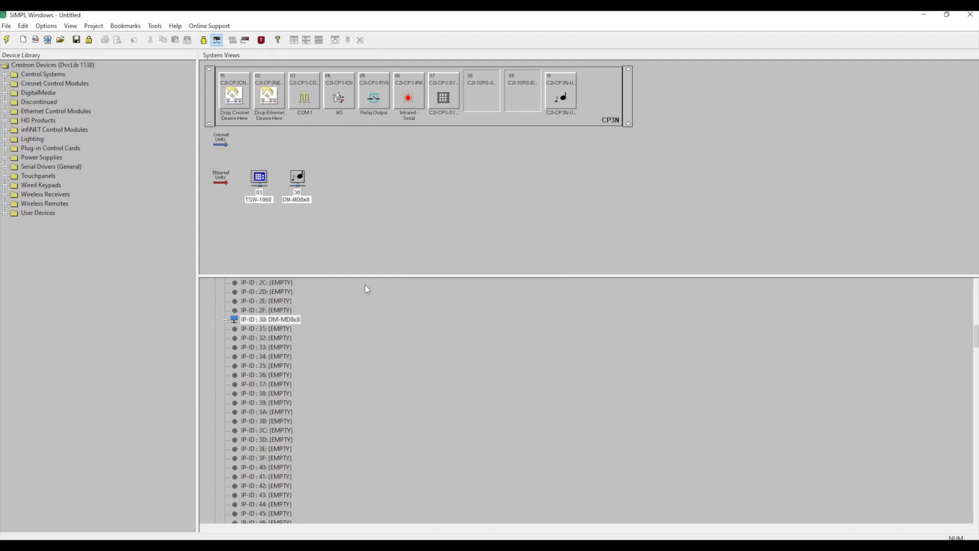
Expand the DM-MD8x8 and its Outputs 1-4 and 5-8 groups to show the input and output card slots.
left_click(225, 321)
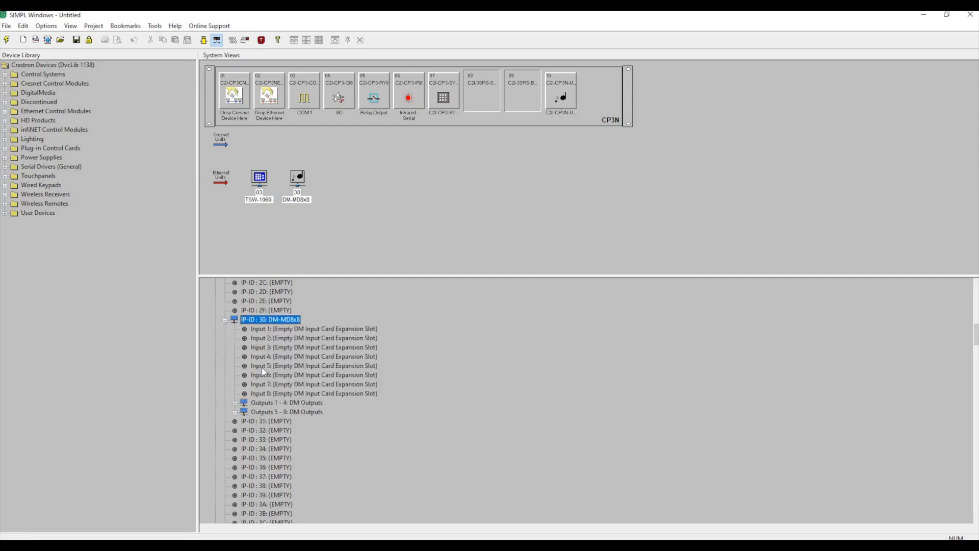
left_click(234, 403)
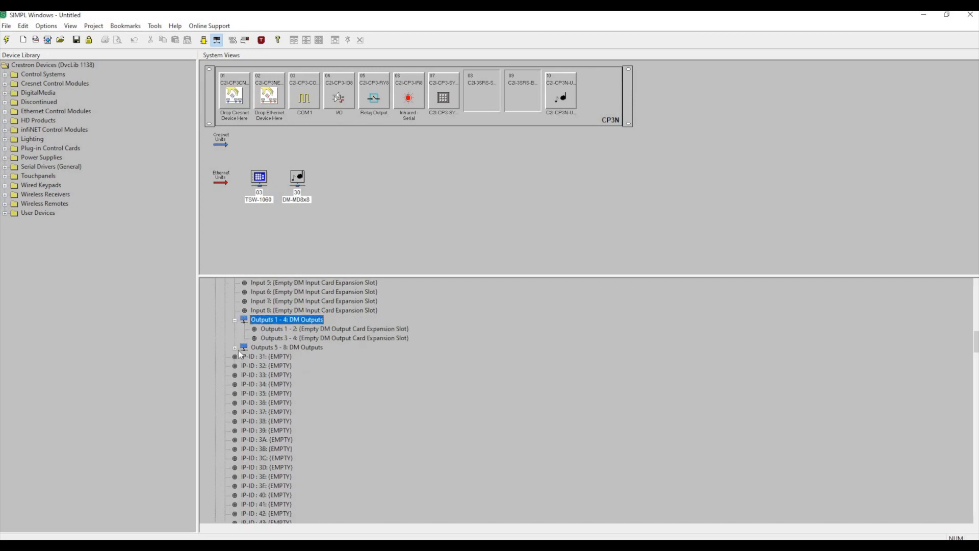
left_click(235, 347)
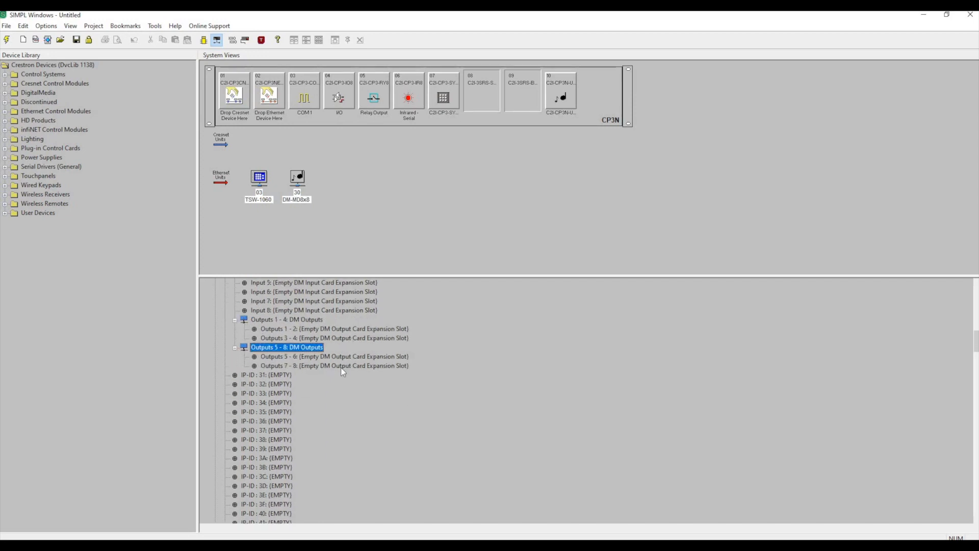
scroll(341, 368, "up", 4)
scroll(340, 367, "down", 1)
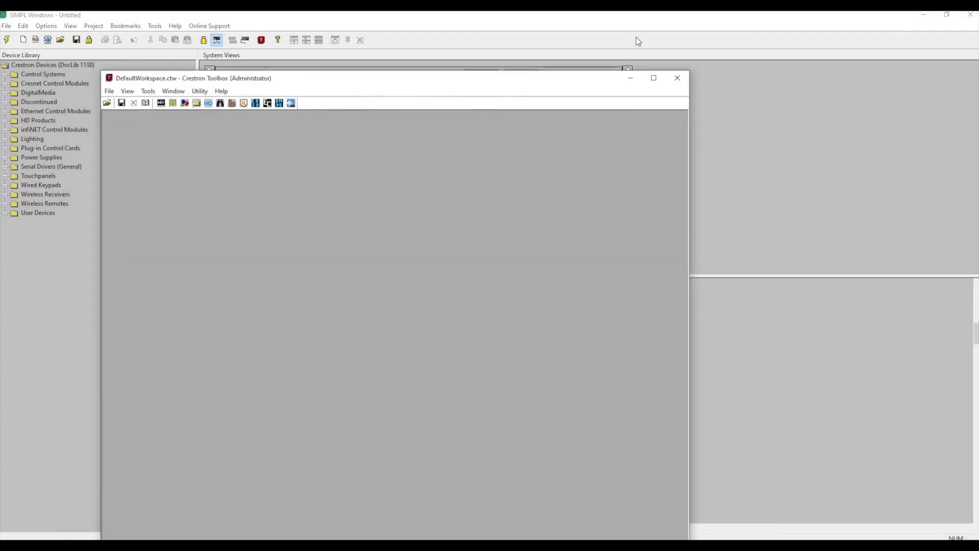
Switch to Crestron Toolbox and connect a text console to STUDIO56DM-MD8X8 from the address book.
left_click(721, 35)
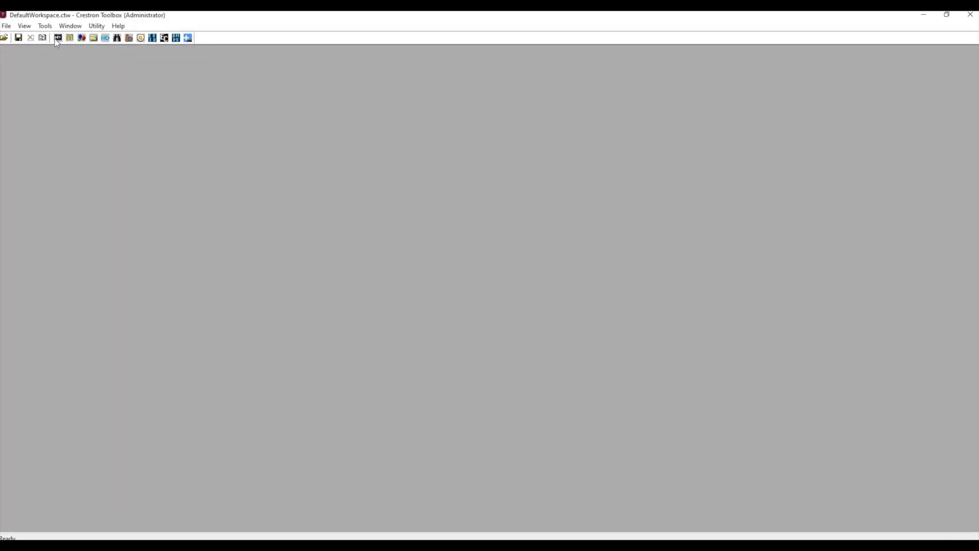
left_click(58, 38)
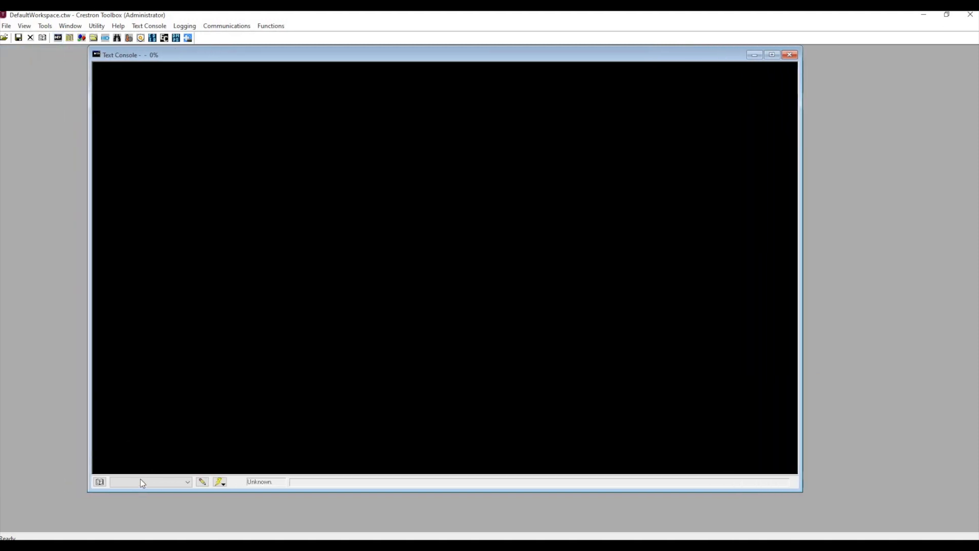
left_click(101, 482)
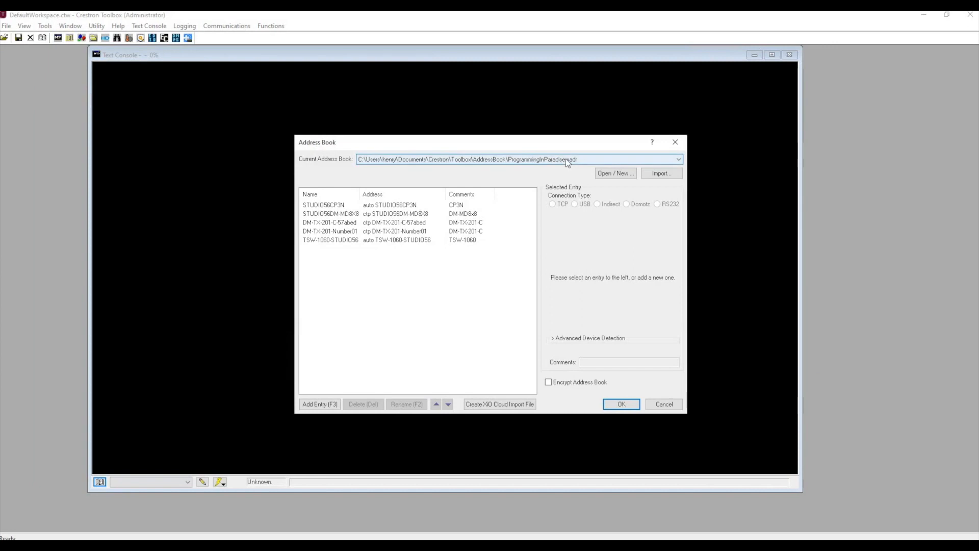
left_click(346, 215)
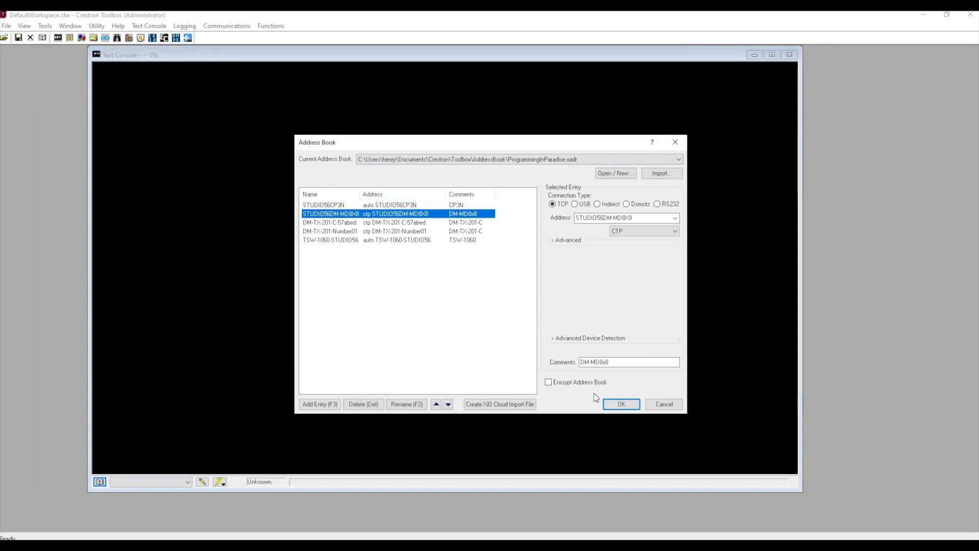
left_click(622, 403)
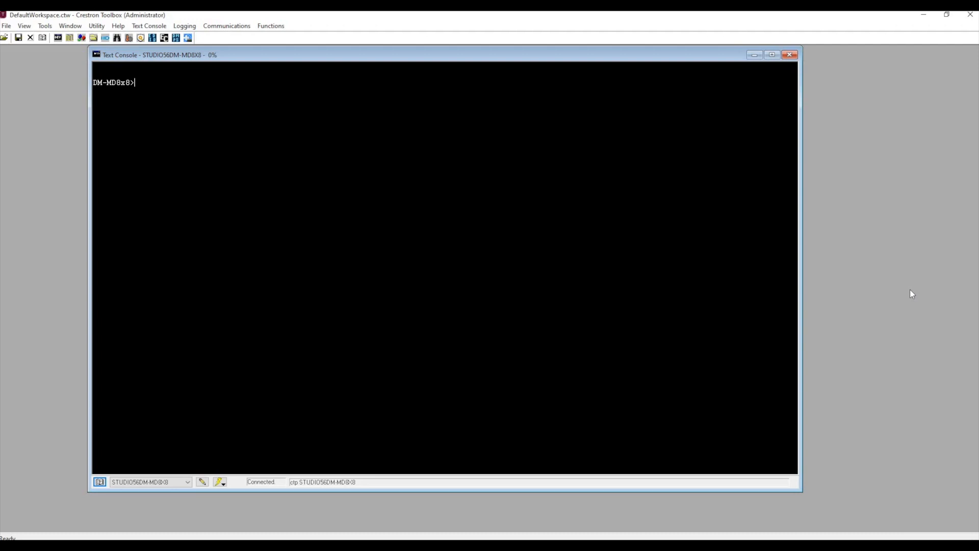
Run the reportdm command on the DM-MD8x8 to list its installed cards.
type("reportdm")
key("Return")
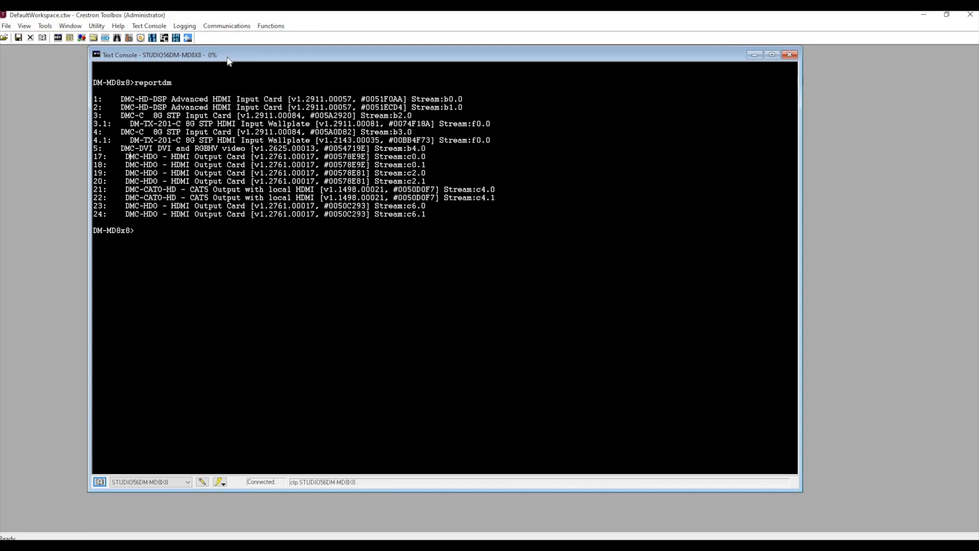
Capture the reportdm output with Snipping Tool, return to SIMPL Windows and move the capture clear of the device tree.
left_click_drag(135, 52, 189, 65)
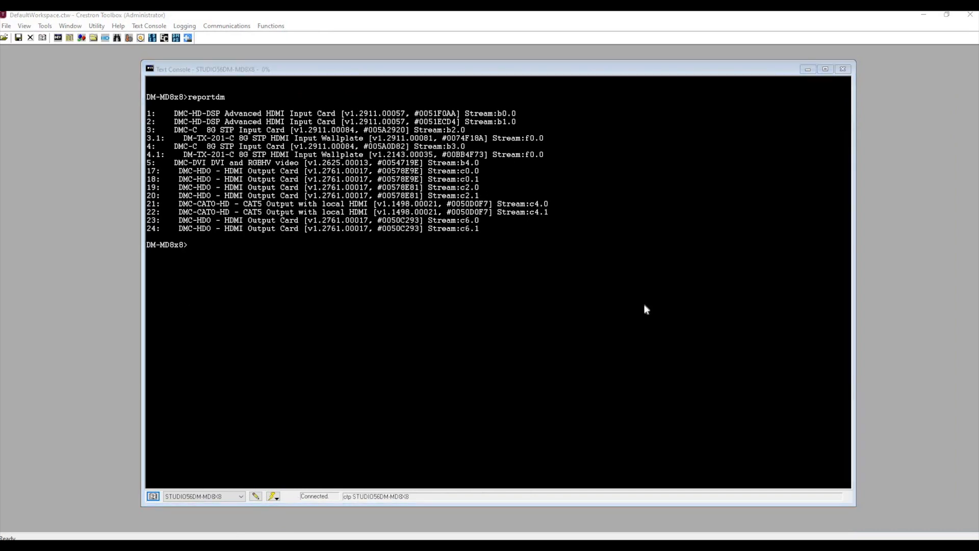
left_click(401, 232)
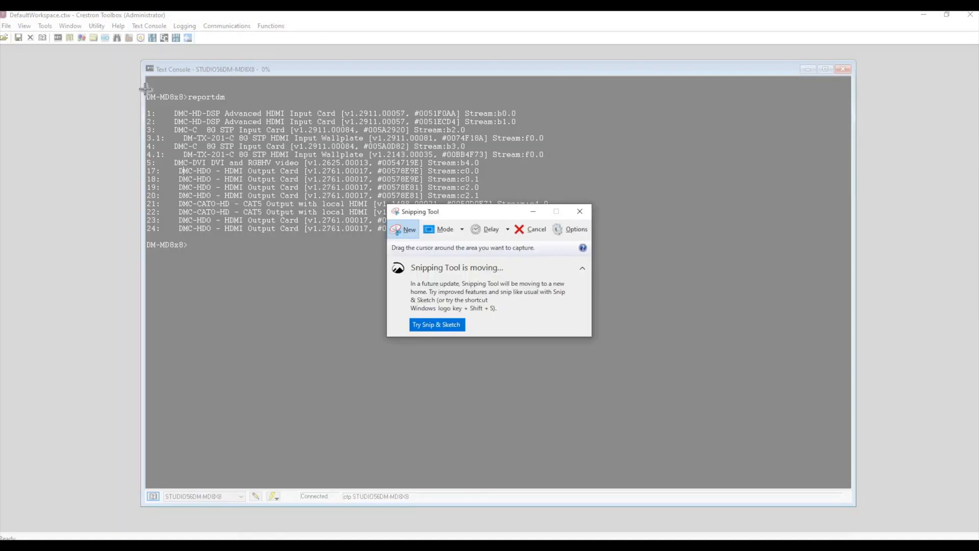
left_click_drag(145, 87, 625, 283)
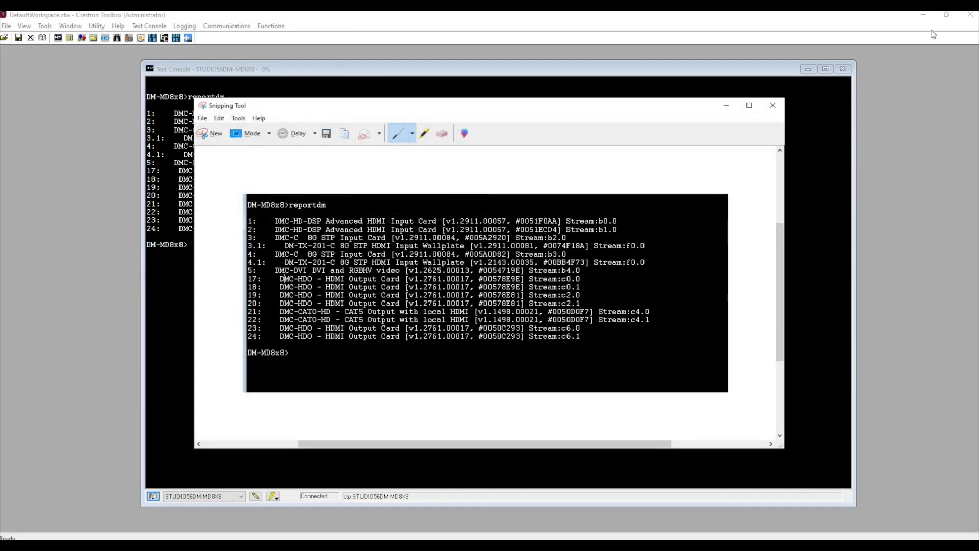
left_click(926, 17)
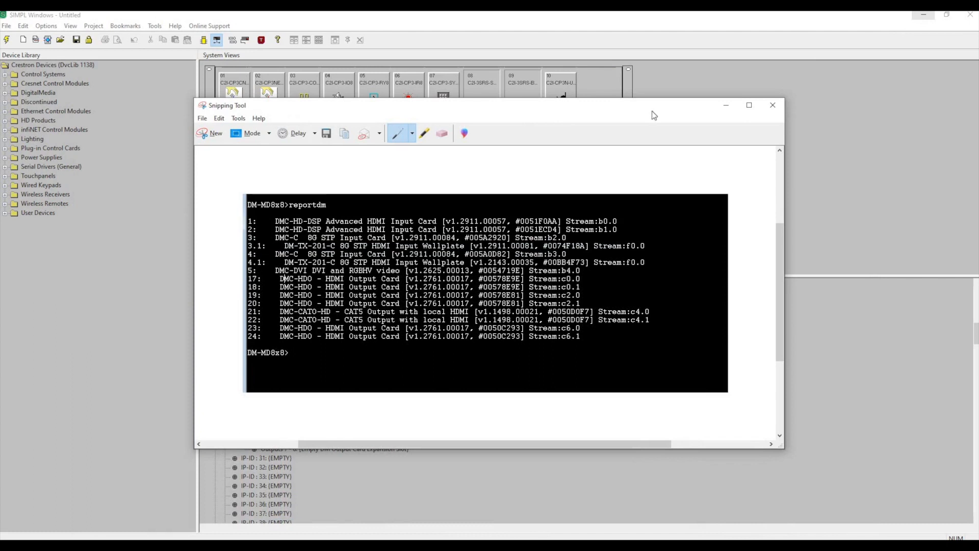
left_click_drag(361, 109, 420, 118)
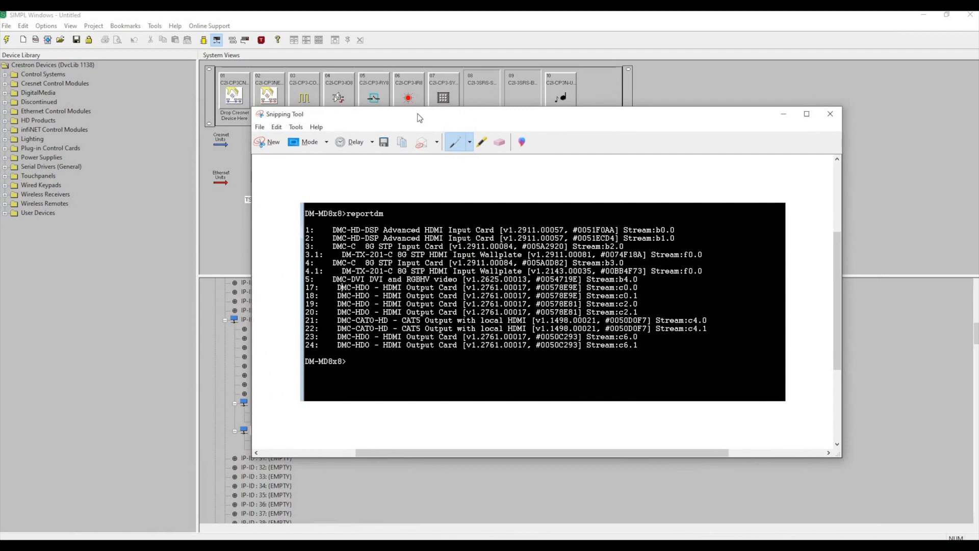
left_click_drag(493, 110, 978, 96)
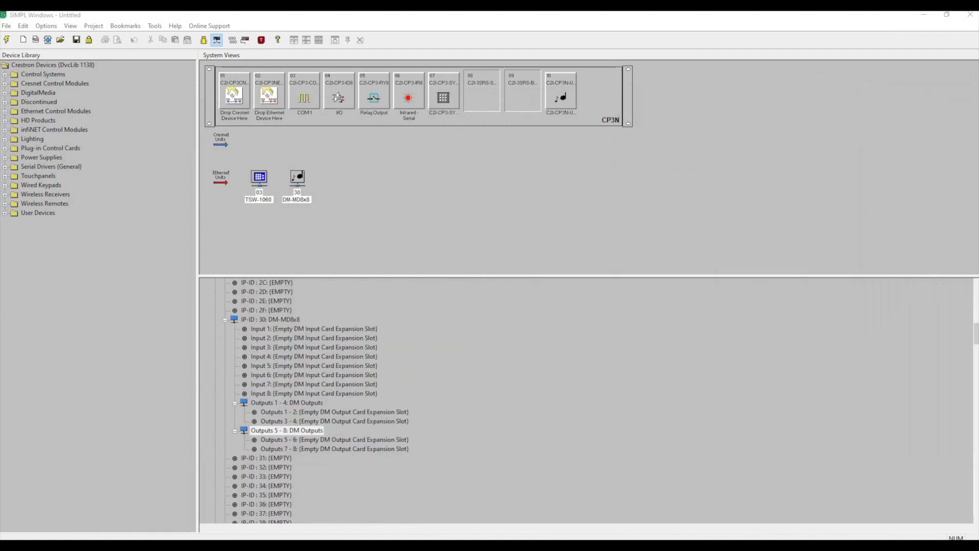
Add a DMC-HD-DSP card to Input 1 of the DM-MD8x8, checking the card model against the captured report.
left_click(250, 329)
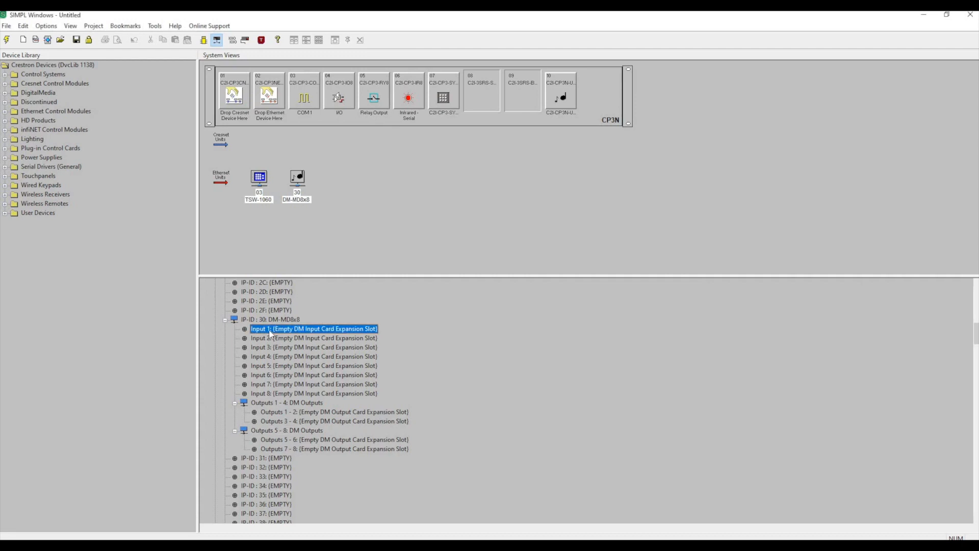
right_click(270, 331)
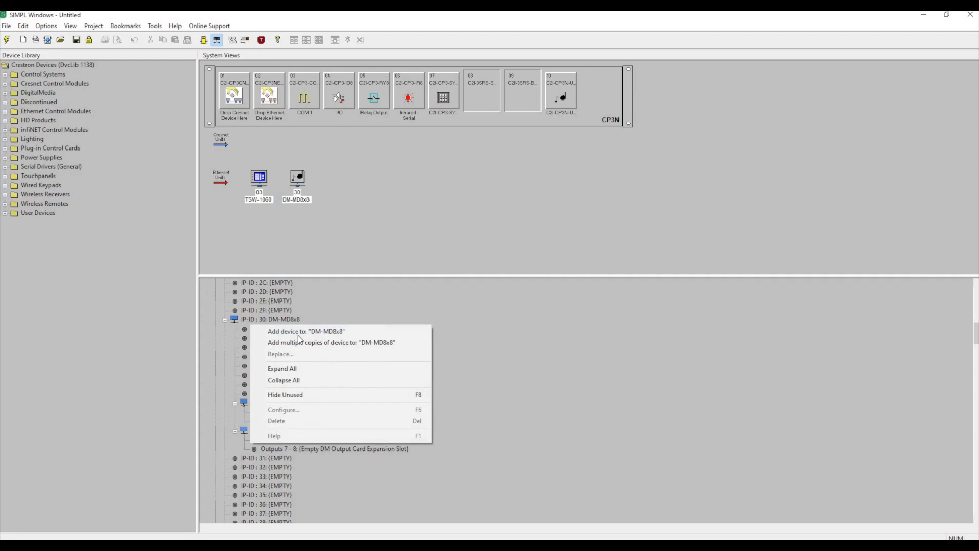
left_click(331, 331)
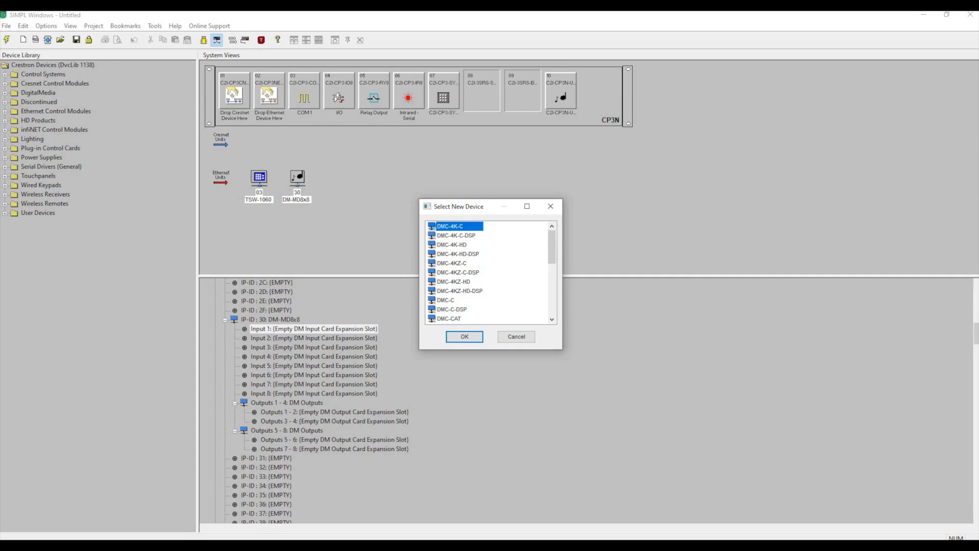
left_click_drag(978, 255, 820, 106)
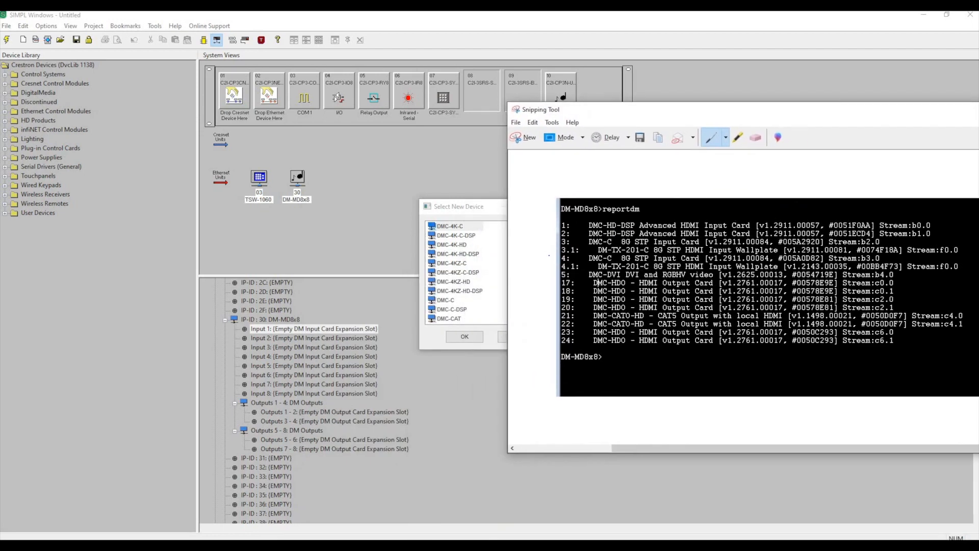
scroll(463, 300, "down", 5)
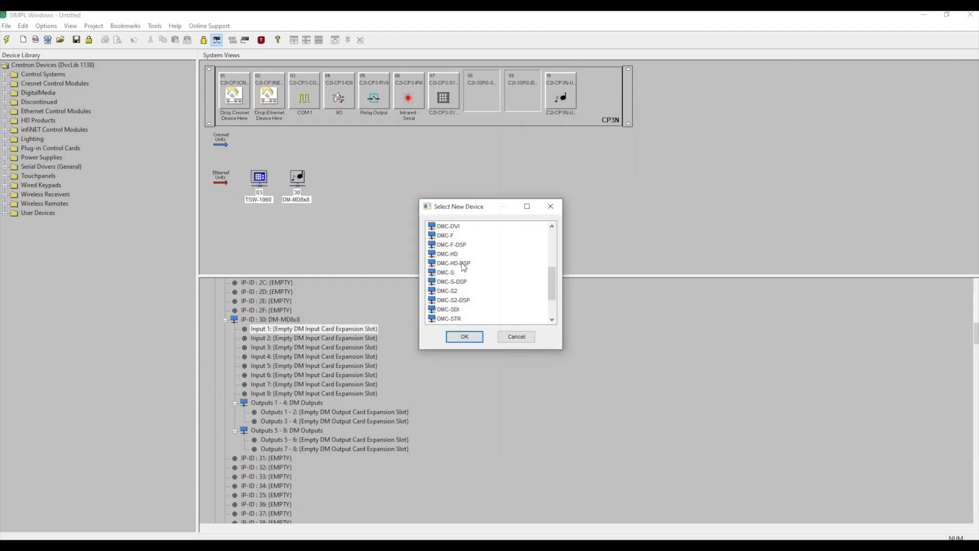
left_click(461, 264)
left_click(465, 337)
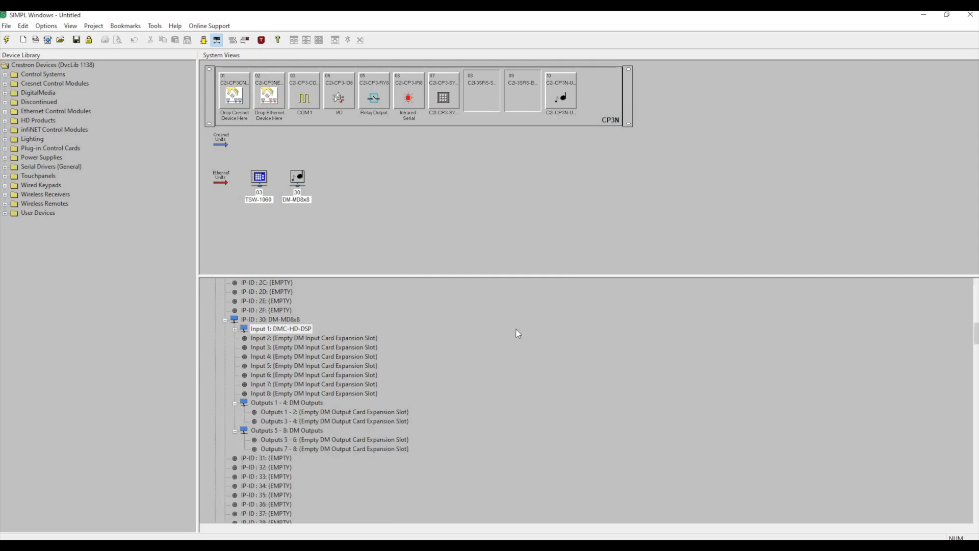
Add a DMC-HD-DSP card to Input 2 of the DM-MD8x8.
mouse_move(978, 108)
left_mouse_down()
mouse_move(893, 108)
mouse_move(978, 120)
left_mouse_up()
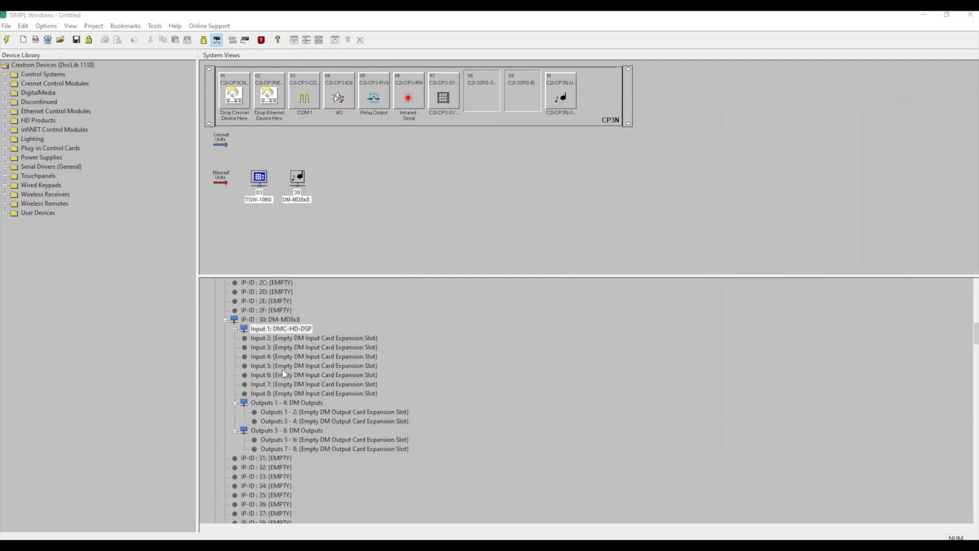
left_click(266, 339)
right_click(253, 335)
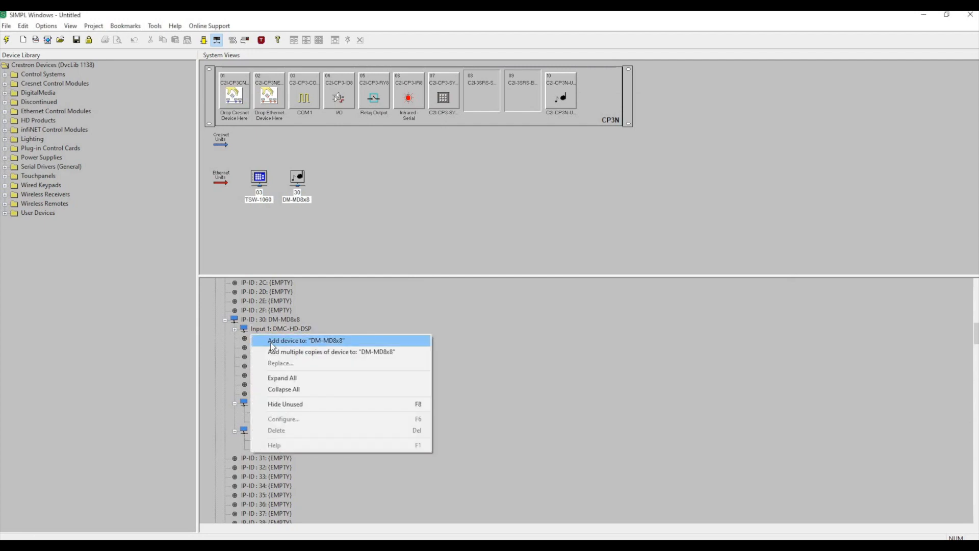
left_click(334, 340)
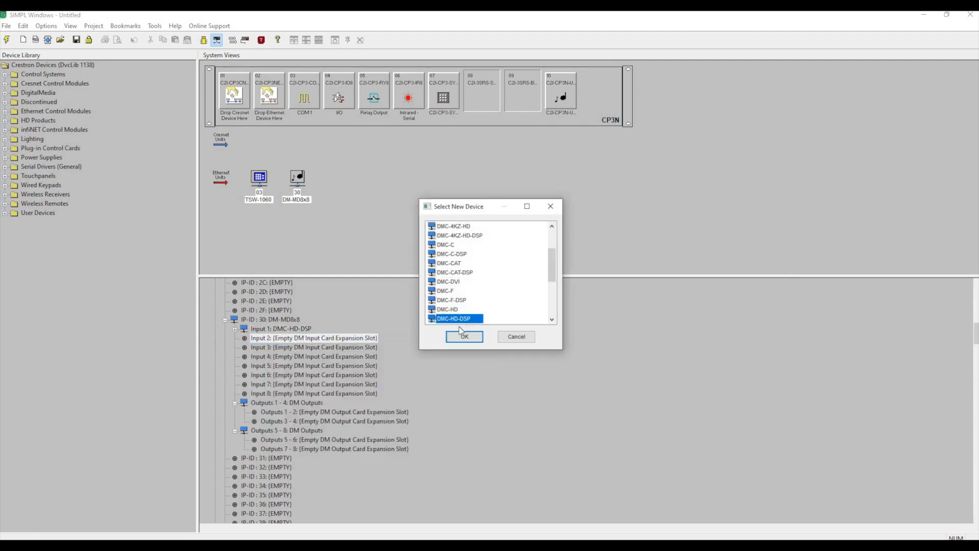
left_click(463, 338)
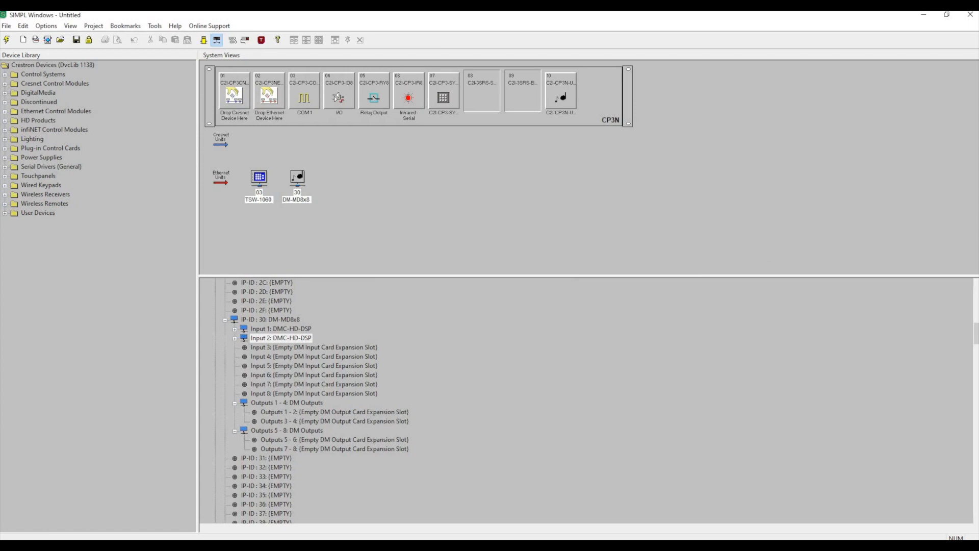
Consult the captured reportdm output and add a DMC-C card to Input 3 of the DM-MD8x8.
left_click_drag(978, 146, 432, 164)
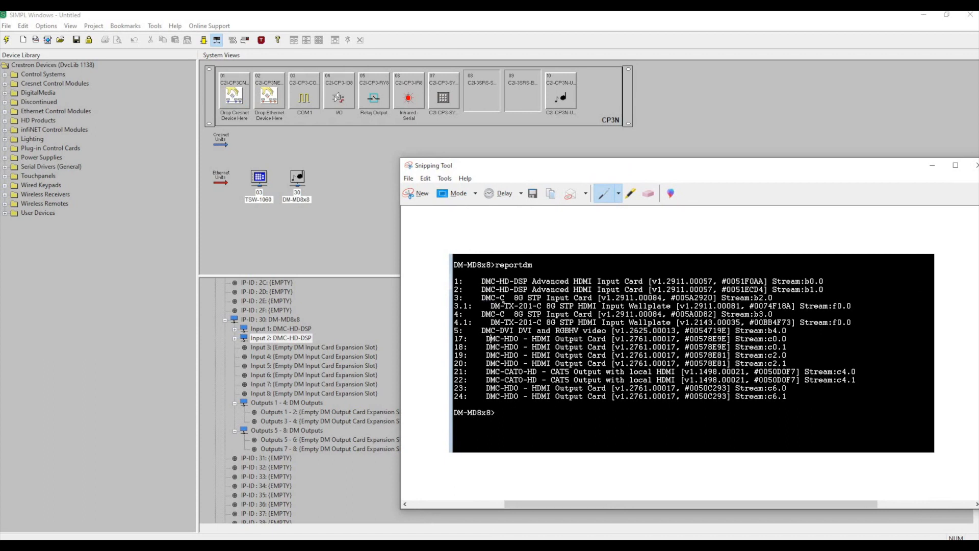
left_click(275, 351)
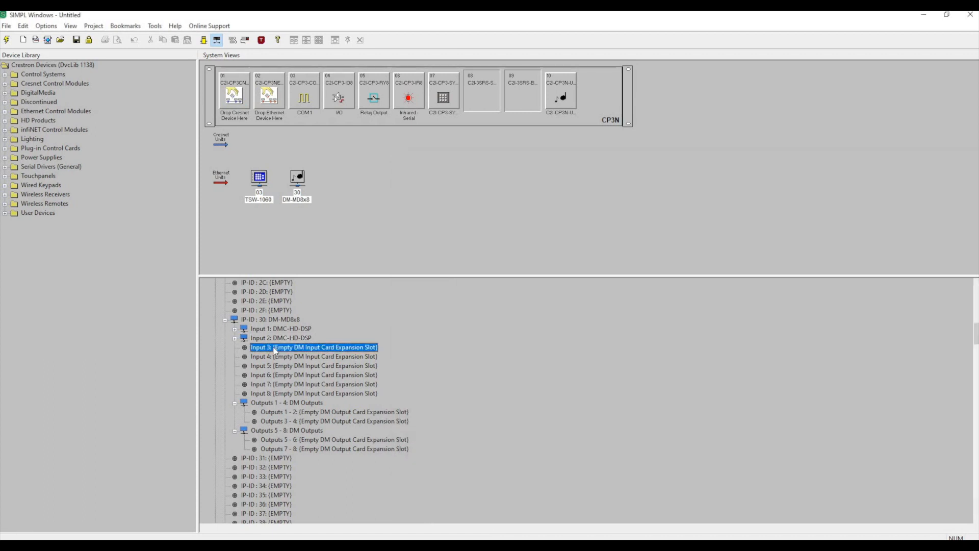
right_click(277, 350)
left_click(288, 352)
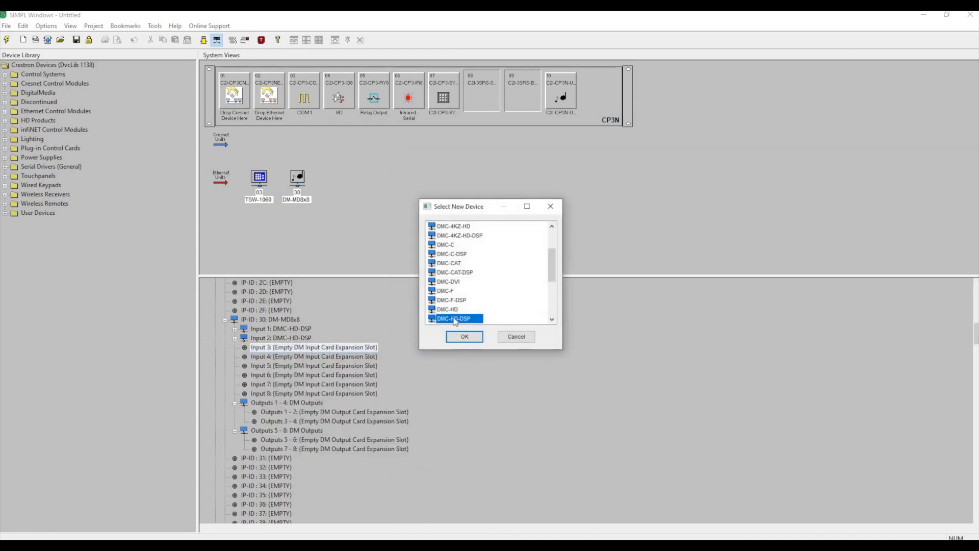
left_click(445, 246)
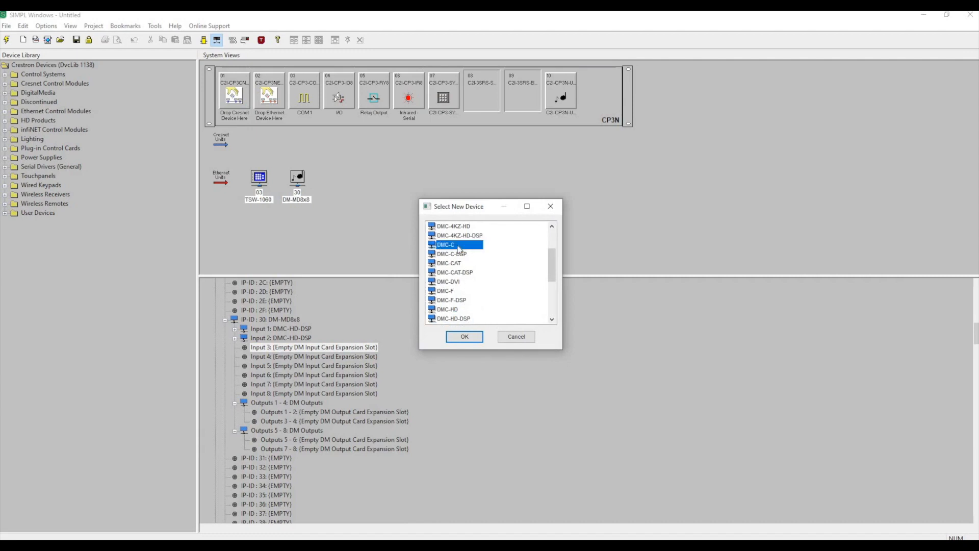
left_click(463, 336)
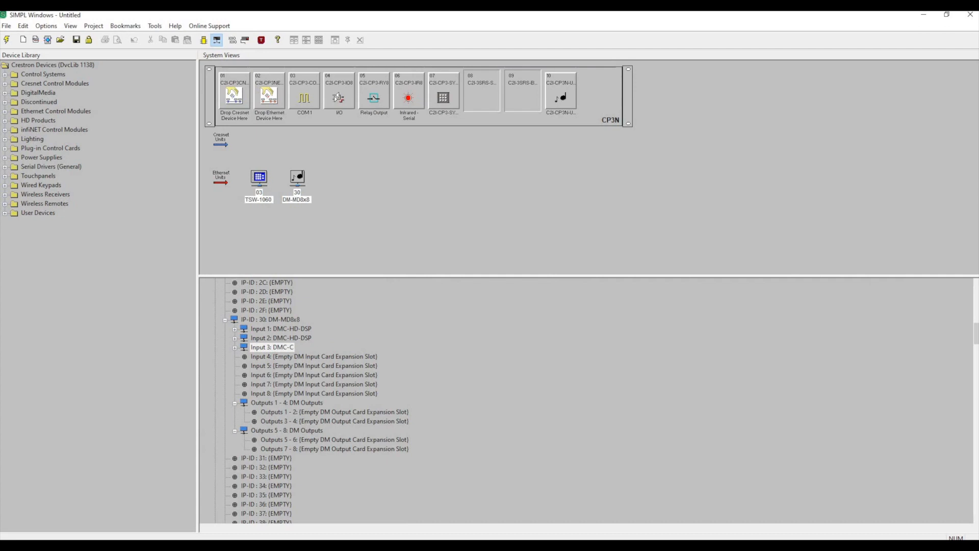
Check the captured report for the fourth input and add a DMC-C card to Input 4 of the DM-MD8x8.
key("alt+Tab")
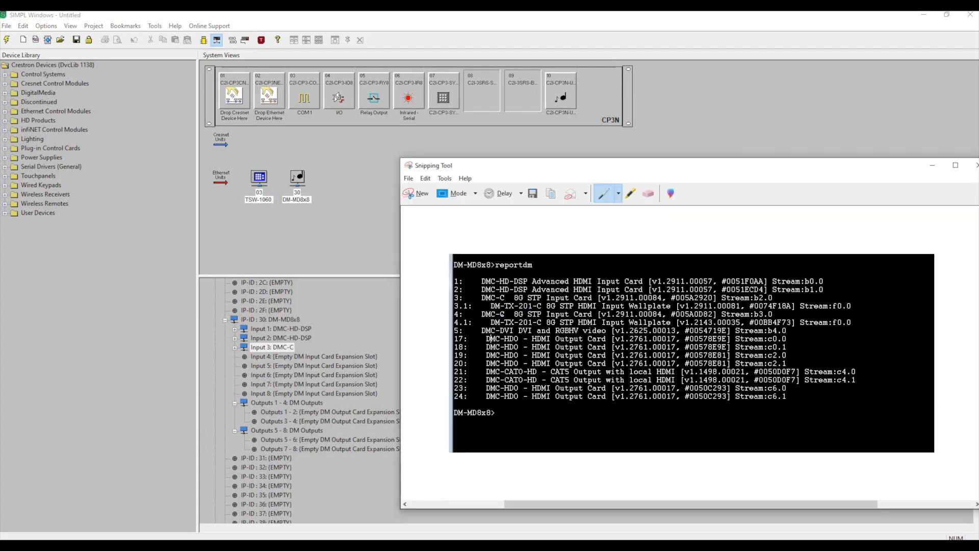
right_click(291, 357)
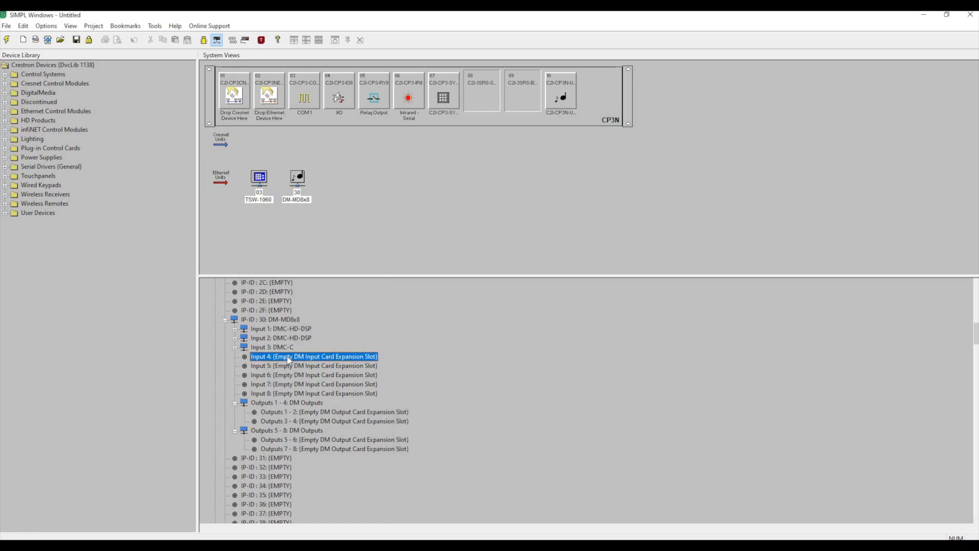
left_click(301, 359)
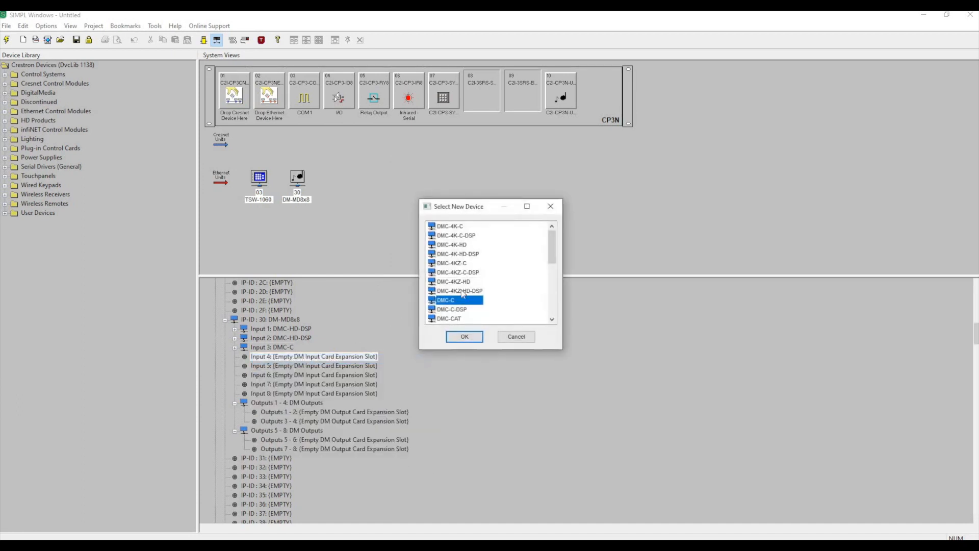
left_click(465, 337)
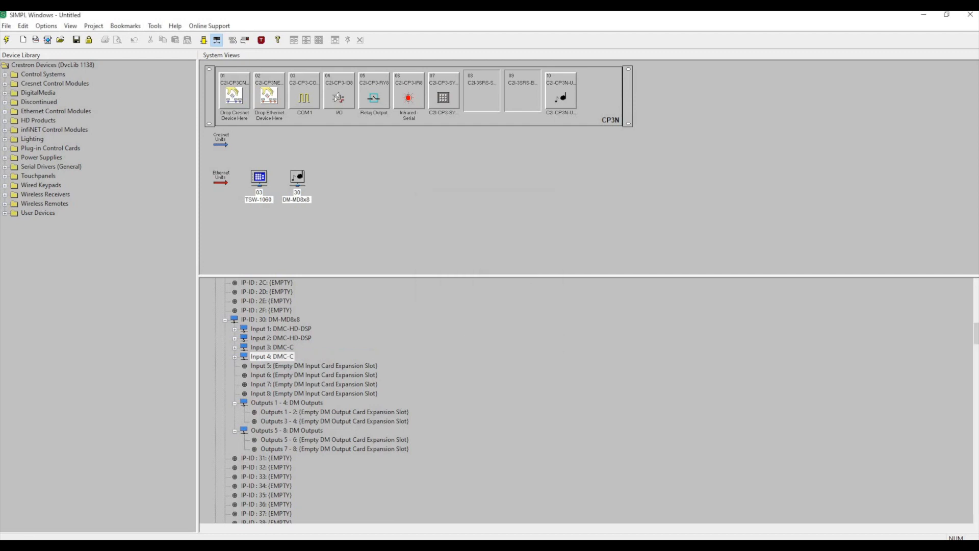
Add a DM-TX-201-C endpoint beneath Input 3's DMC-C Advanced entry, checking the transmitter model against the captured report.
key("alt+Tab")
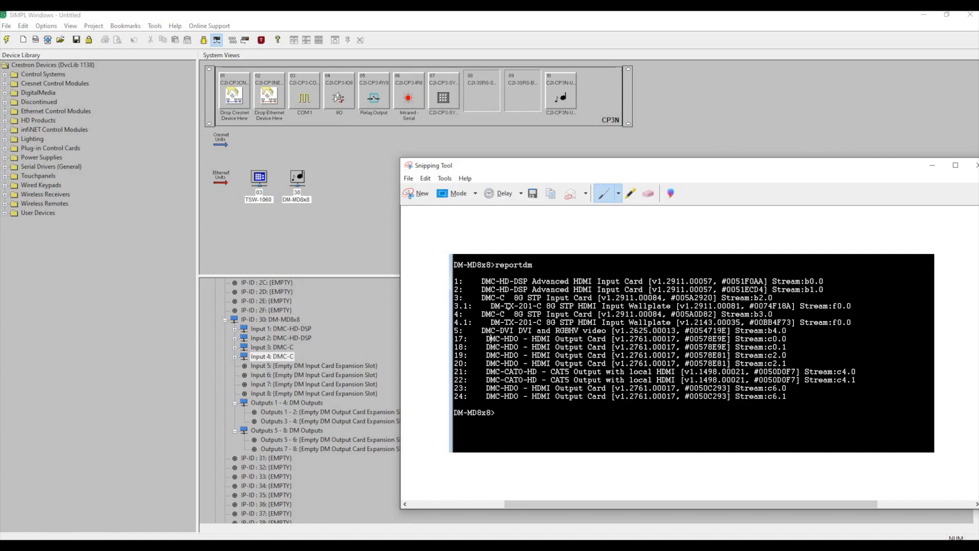
left_click_drag(543, 166, 978, 165)
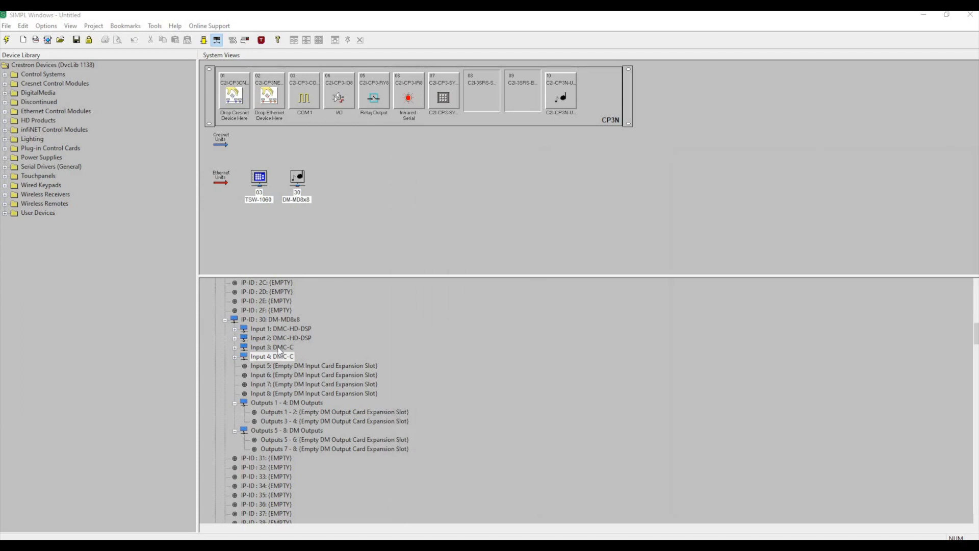
left_click(241, 348)
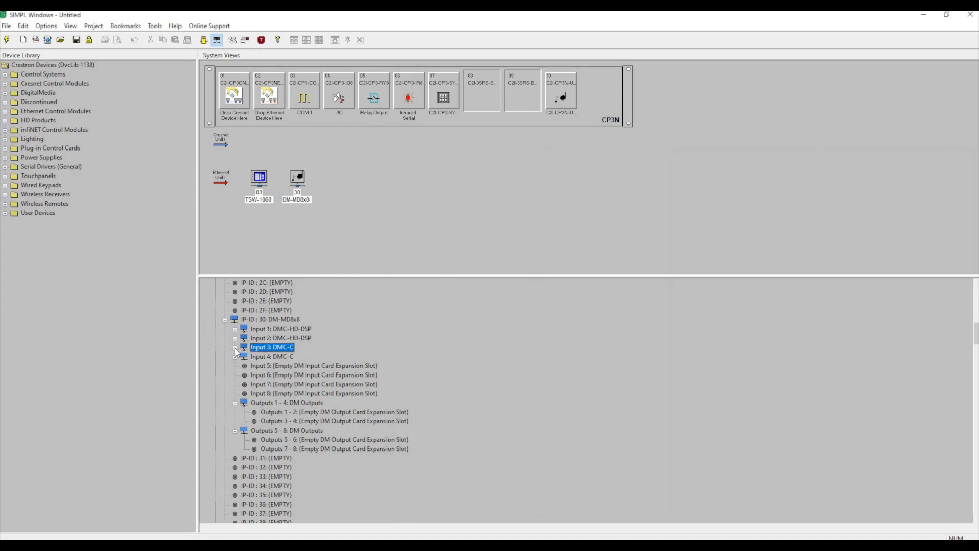
left_click(235, 348)
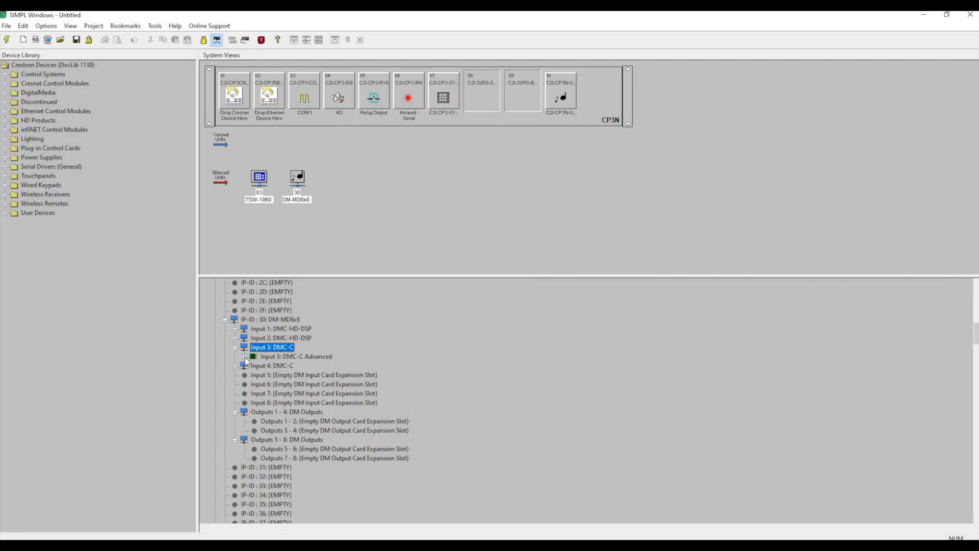
left_click(245, 357)
left_click(284, 367)
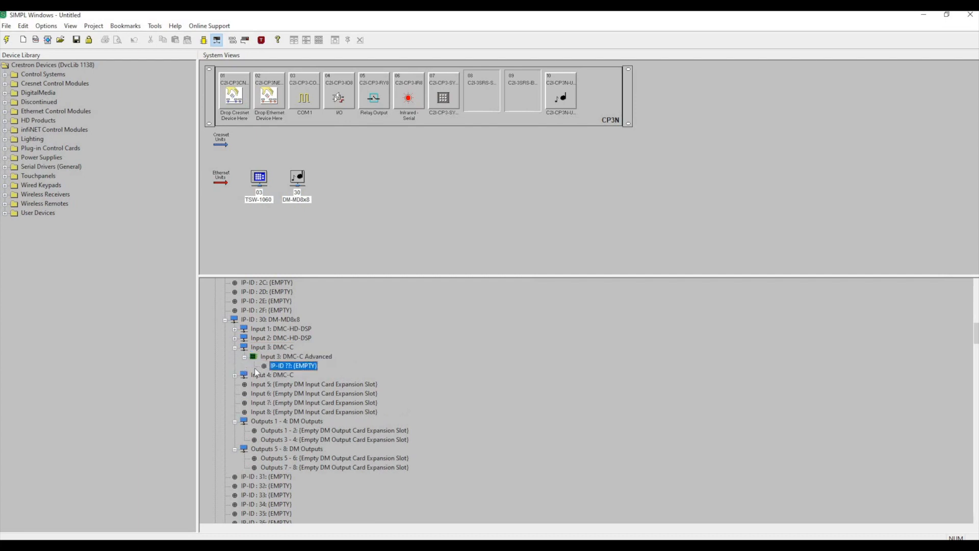
right_click(294, 369)
left_click(339, 369)
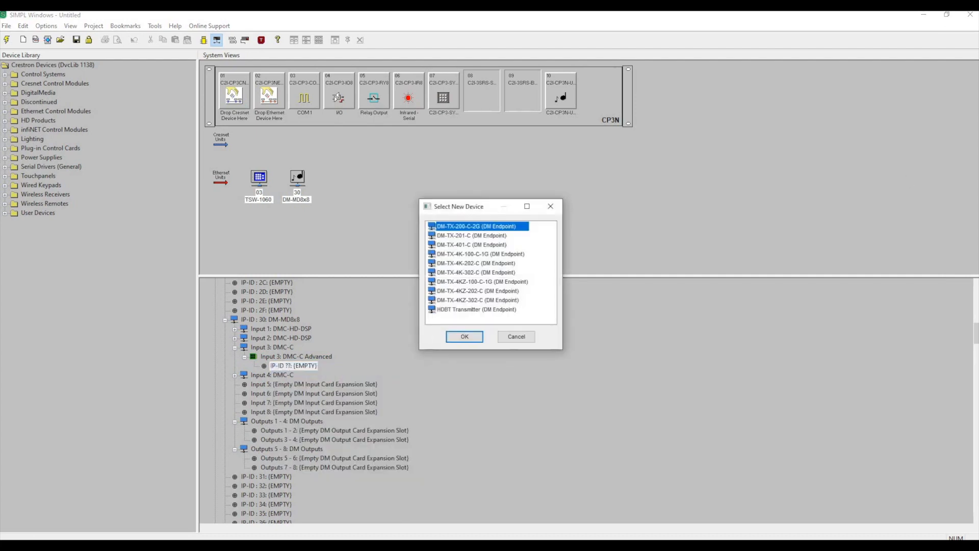
left_click_drag(978, 260, 757, 129)
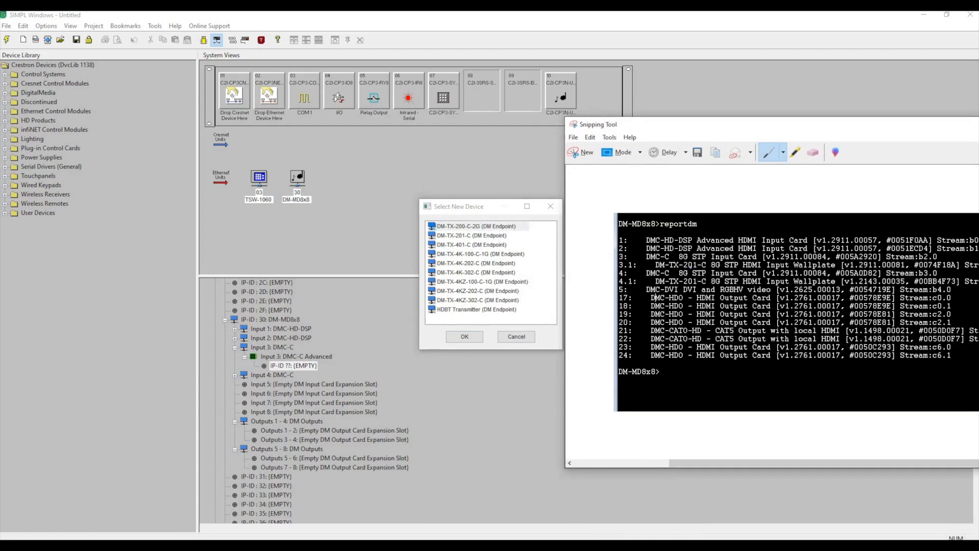
left_click_drag(681, 124, 978, 126)
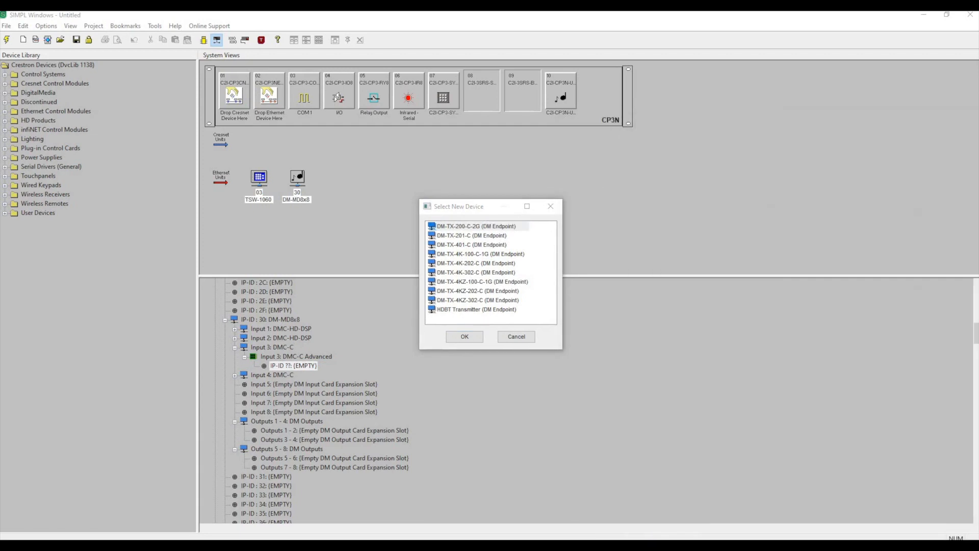
left_click(472, 236)
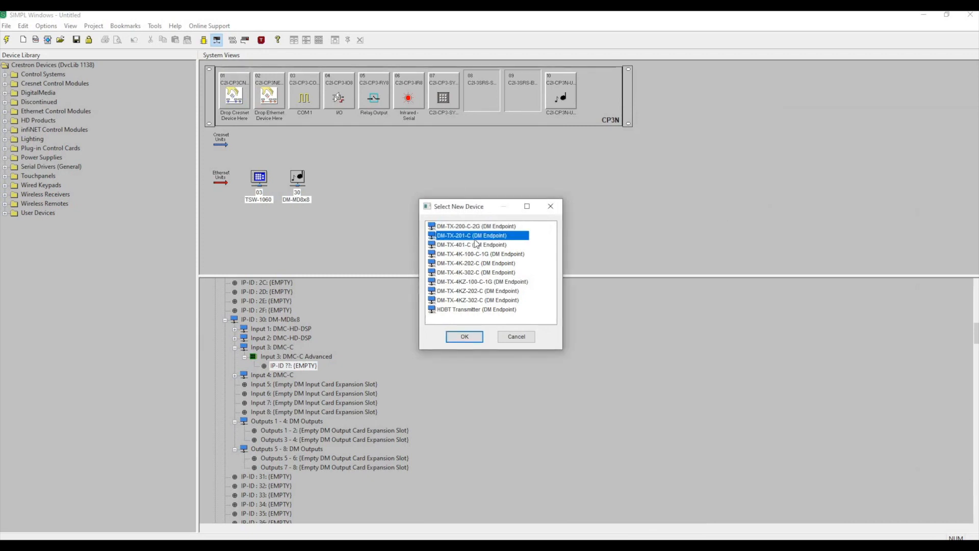
left_click(463, 338)
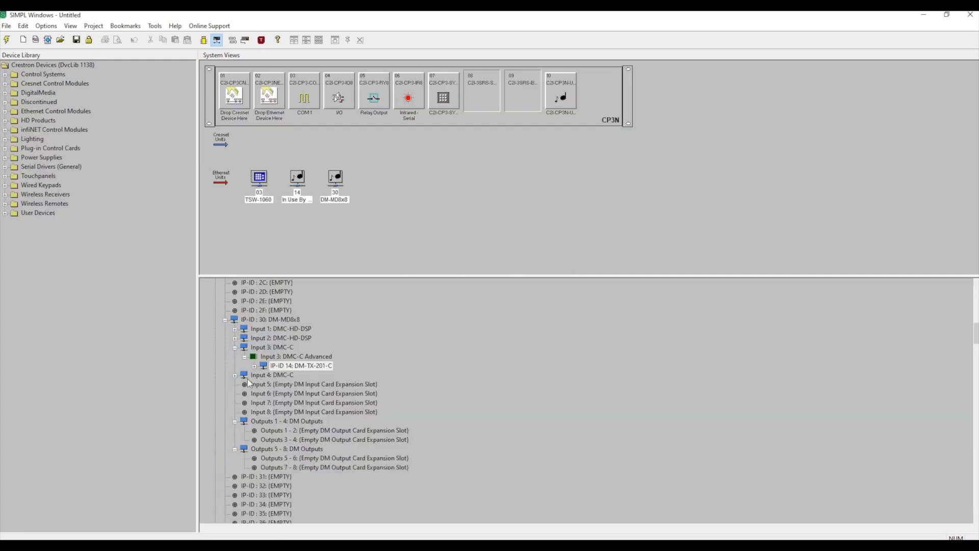
Add a DM-TX-201-C endpoint beneath Input 4's DMC-C Advanced entry.
double_click(244, 377)
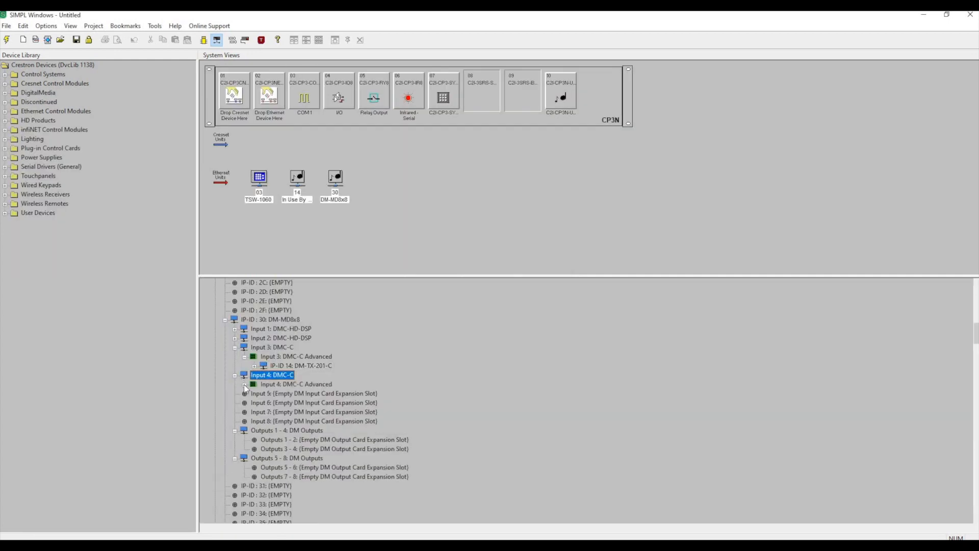
double_click(254, 384)
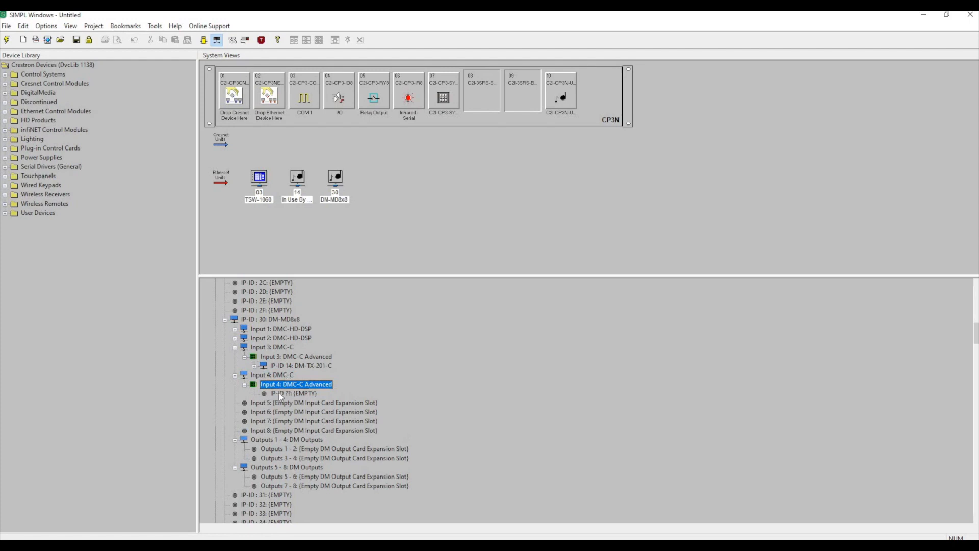
left_click(283, 393)
right_click(271, 391)
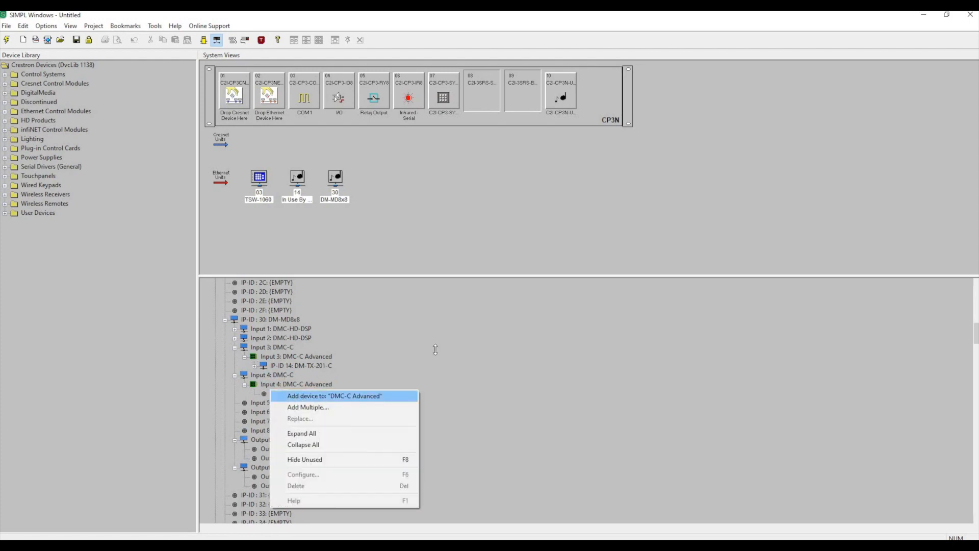
key("Return")
left_click(462, 337)
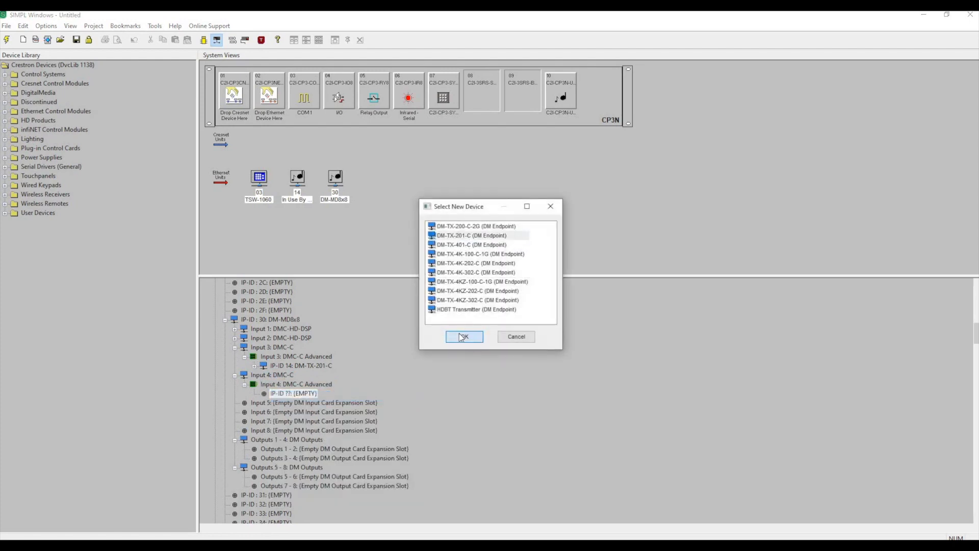
Collapse the Input 4 and Input 3 DMC-C branches in the DM-MD8x8 device tree.
scroll(359, 351, "down", 1)
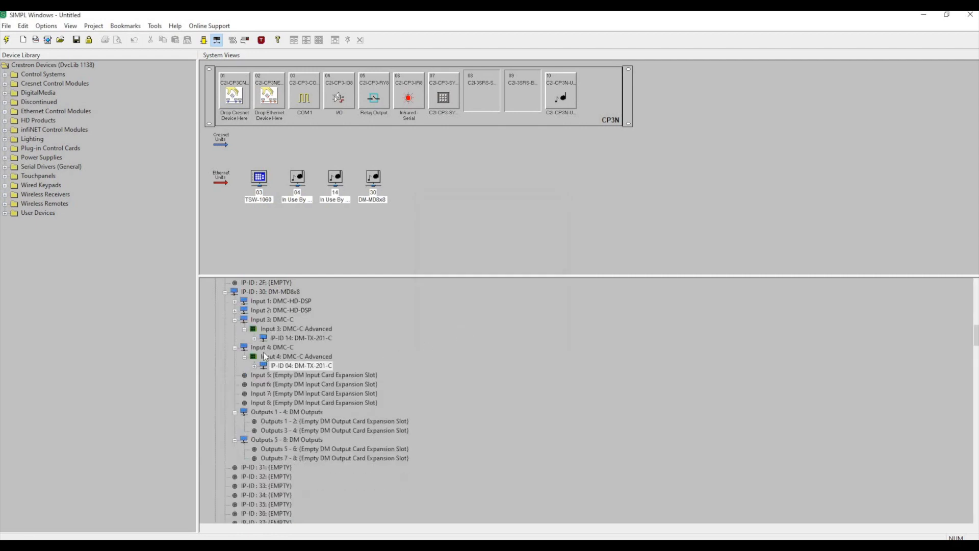
left_click(244, 356)
left_click(235, 348)
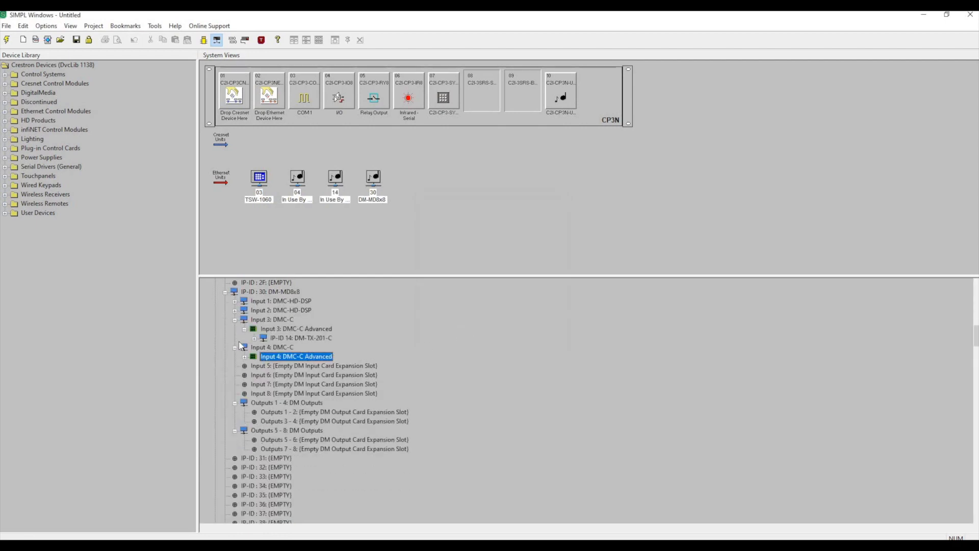
left_click(244, 328)
left_click(234, 320)
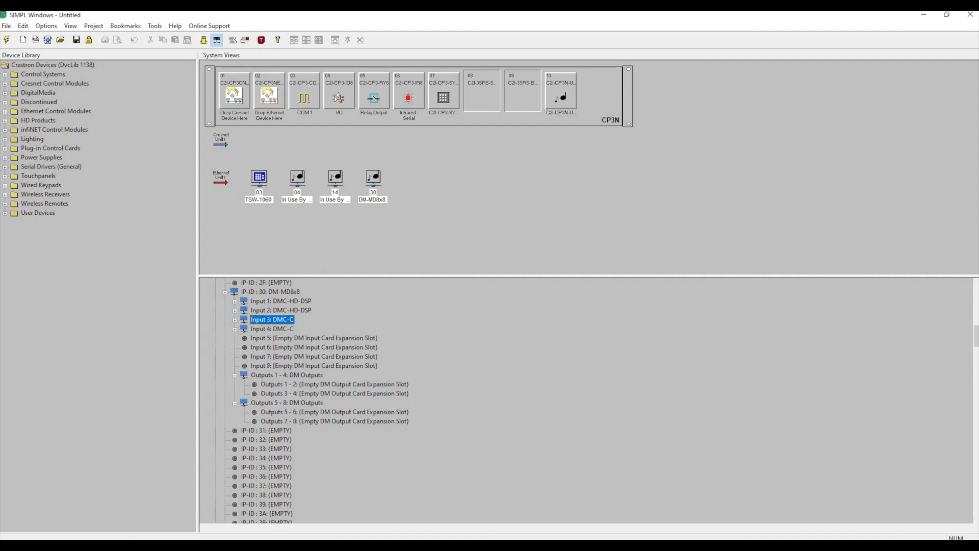
Add a DMC-HDO card to Outputs 1 - 2 of the DM-MD8x8, checking the output card model against the captured report.
left_click_drag(978, 122, 583, 77)
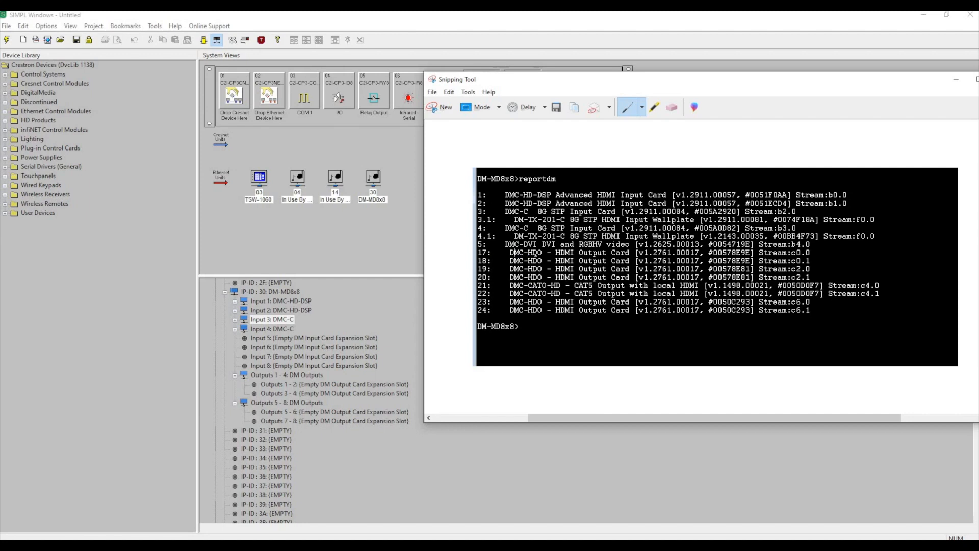
left_click(278, 384)
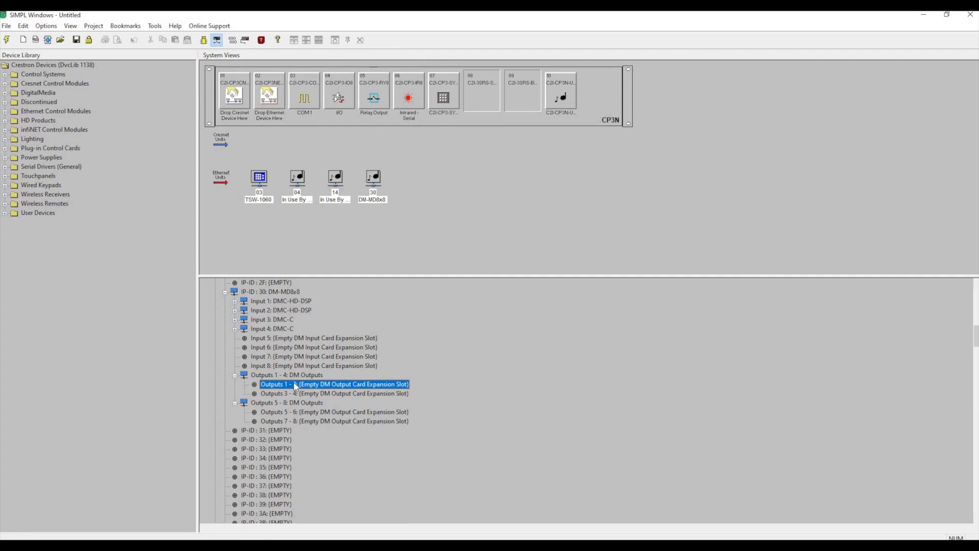
right_click(260, 382)
left_click(278, 385)
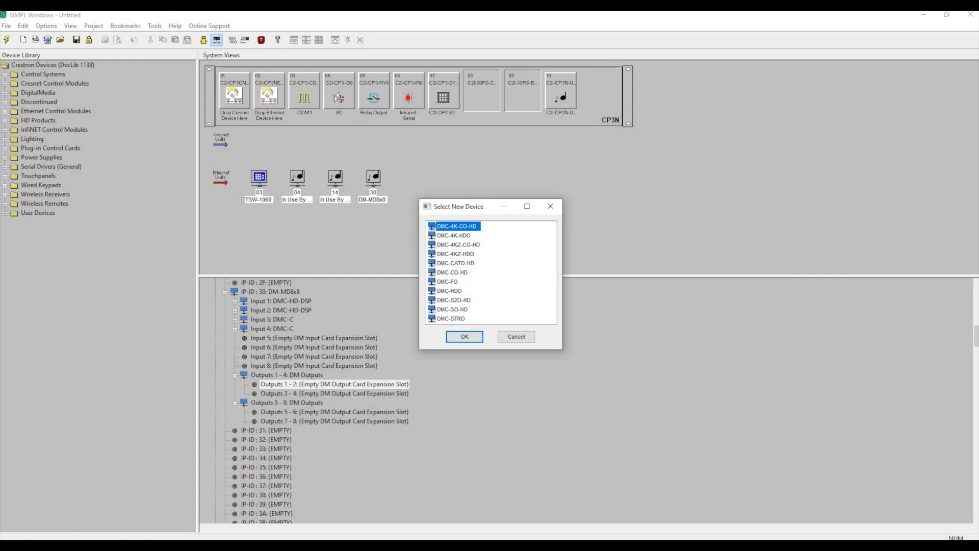
key("alt+Tab")
left_click_drag(564, 81, 647, 99)
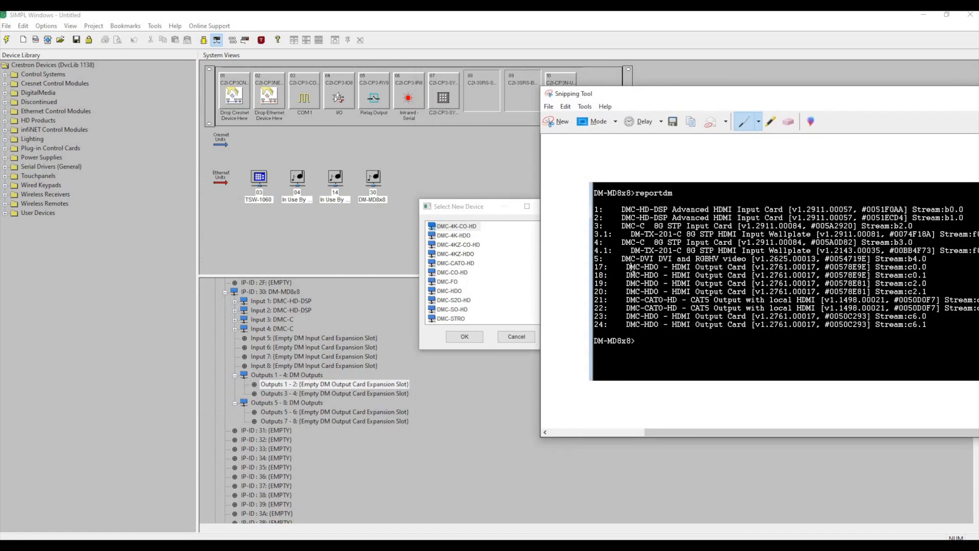
left_click(453, 294)
left_click(451, 290)
left_click(465, 336)
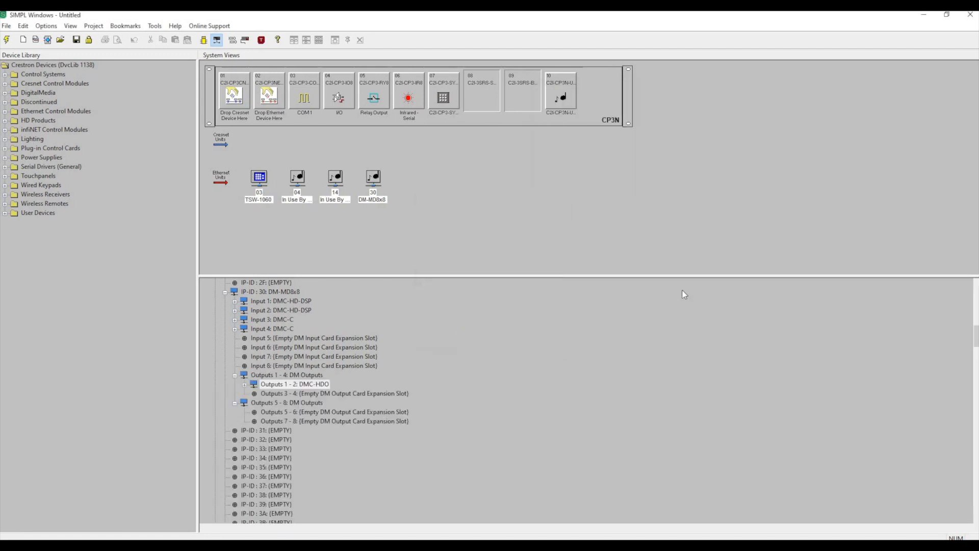
Add a DMC-HDO card to Outputs 3 - 4 of the DM-MD8x8, checking the output card model against the captured report.
key("alt+Tab")
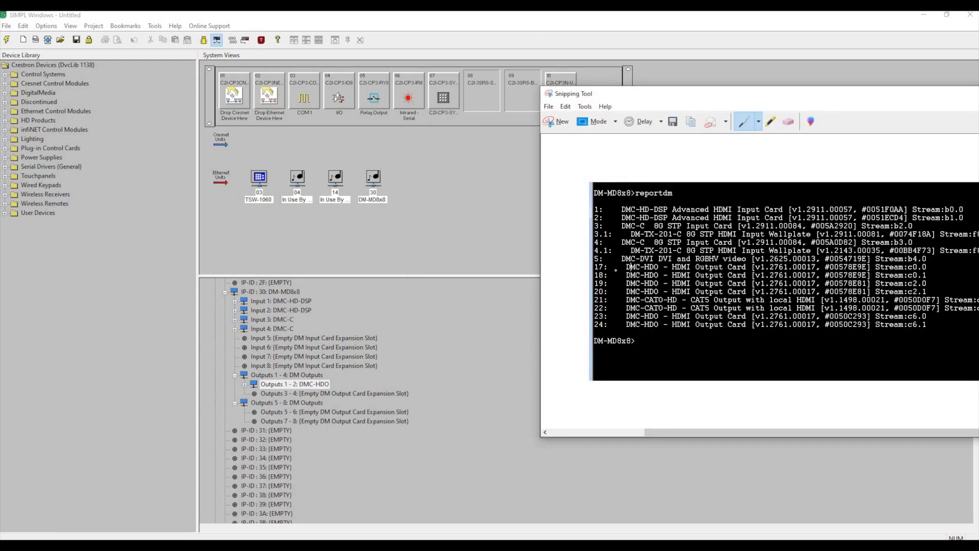
left_click(327, 390)
right_click(328, 393)
left_click(377, 392)
left_click(465, 335)
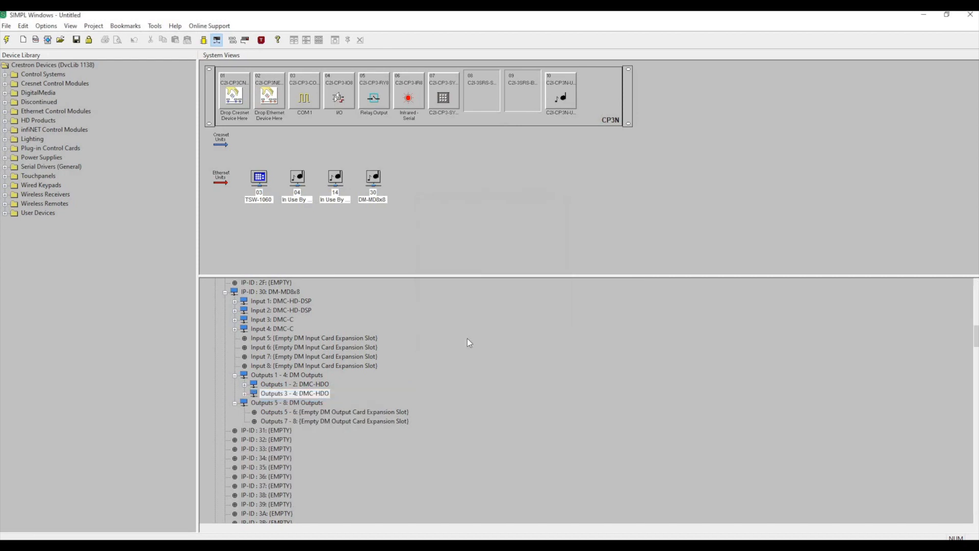
Add a DMC-CATO-HD card to Outputs 5 - 6 of the DM-MD8x8, checking the model against the captured report.
key("alt+Tab")
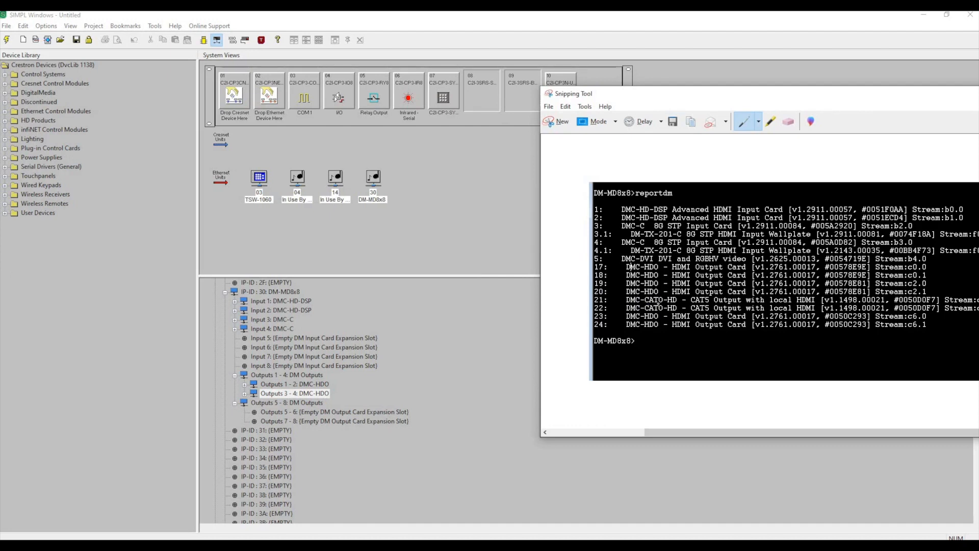
left_click(303, 410)
right_click(303, 411)
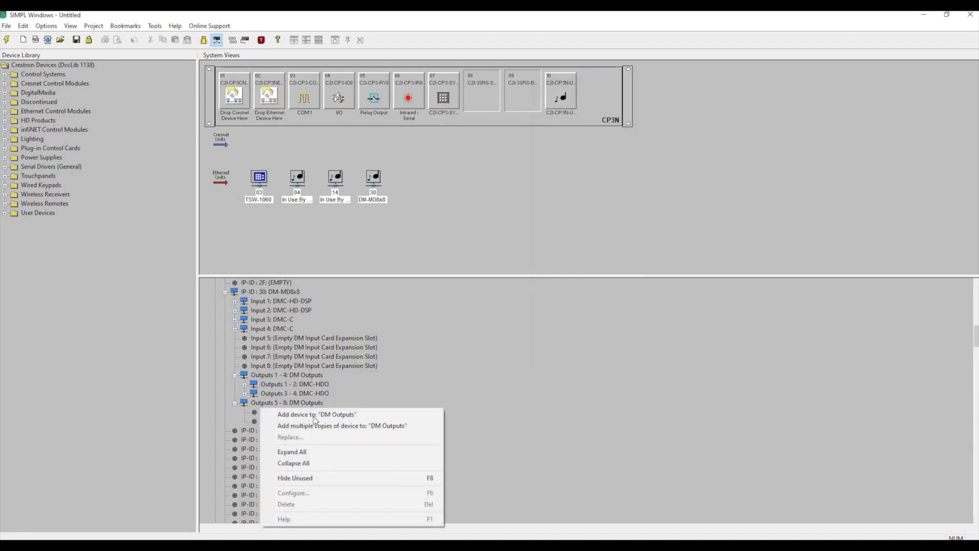
left_click(317, 411)
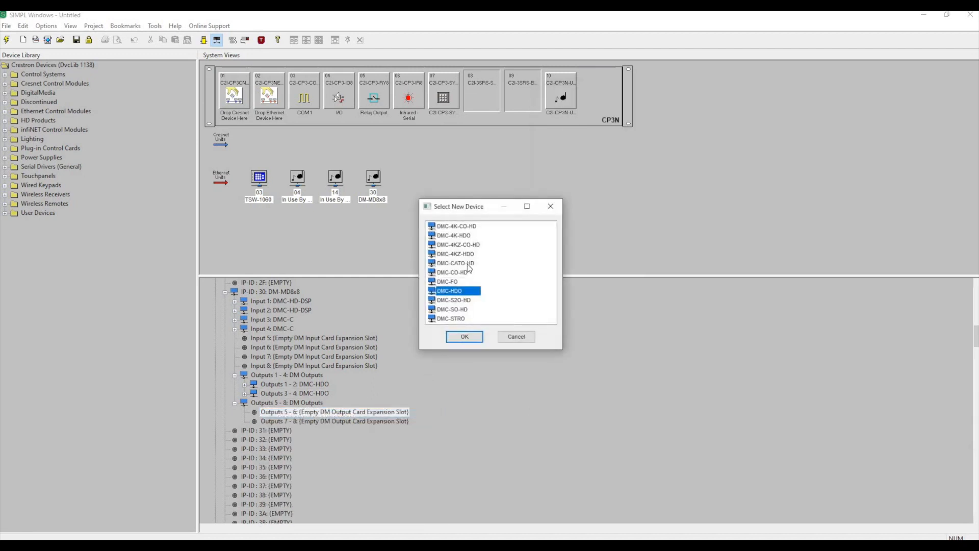
left_click(440, 264)
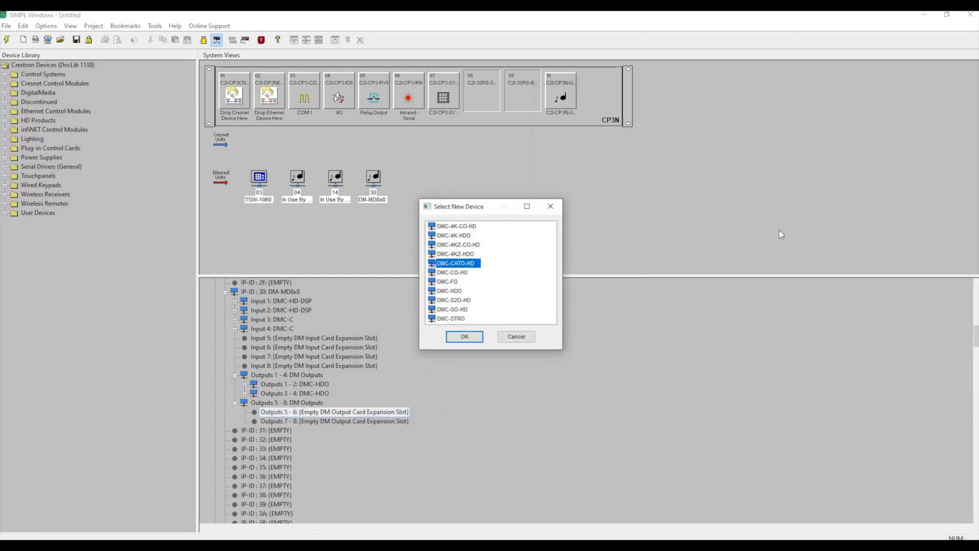
key("alt+Tab")
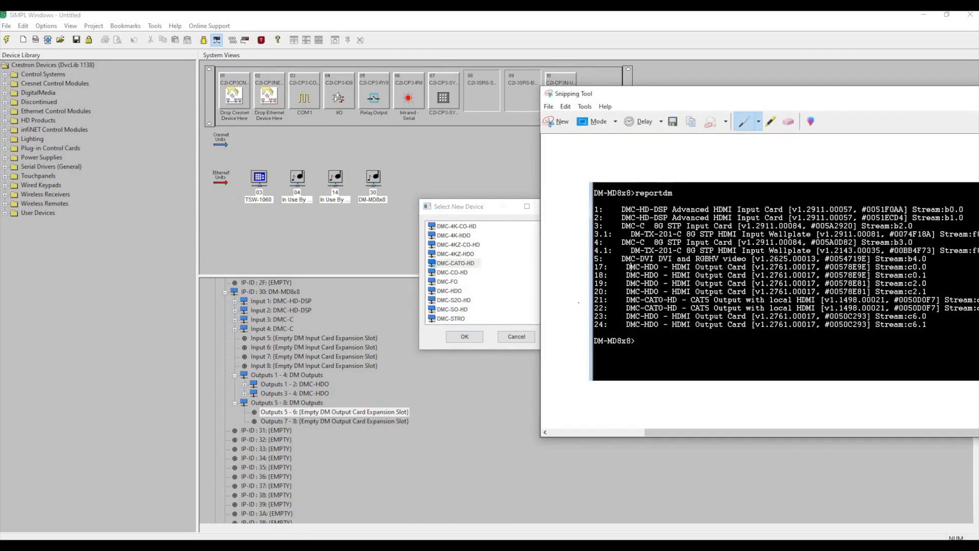
left_click(467, 265)
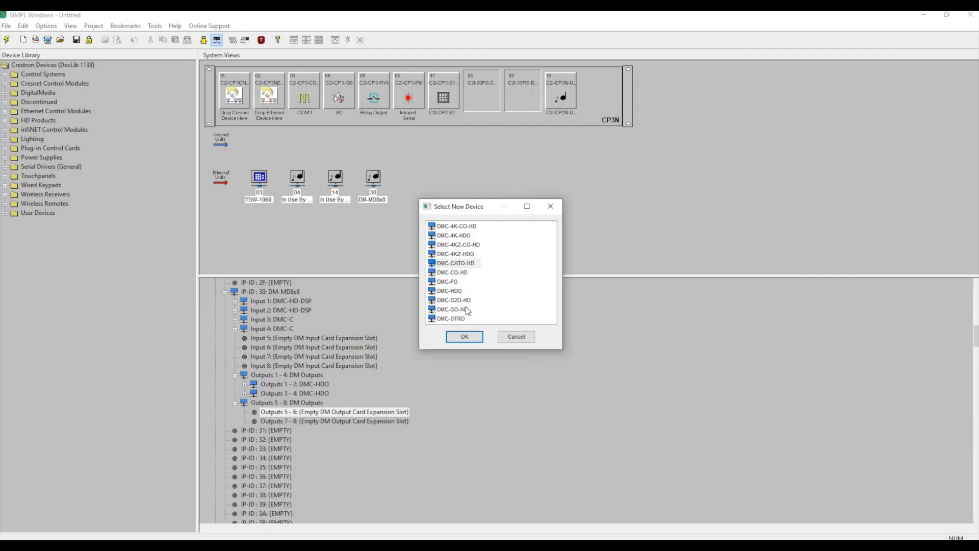
left_click(465, 336)
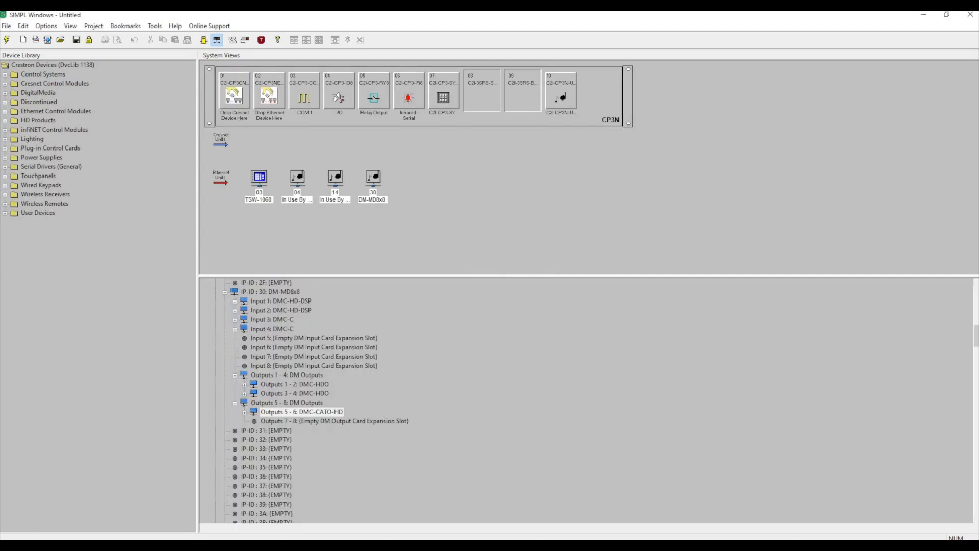
Add a DMC-HDO card to Outputs 7 - 8 of the DM-MD8x8 after checking the captured report.
key("alt+Tab")
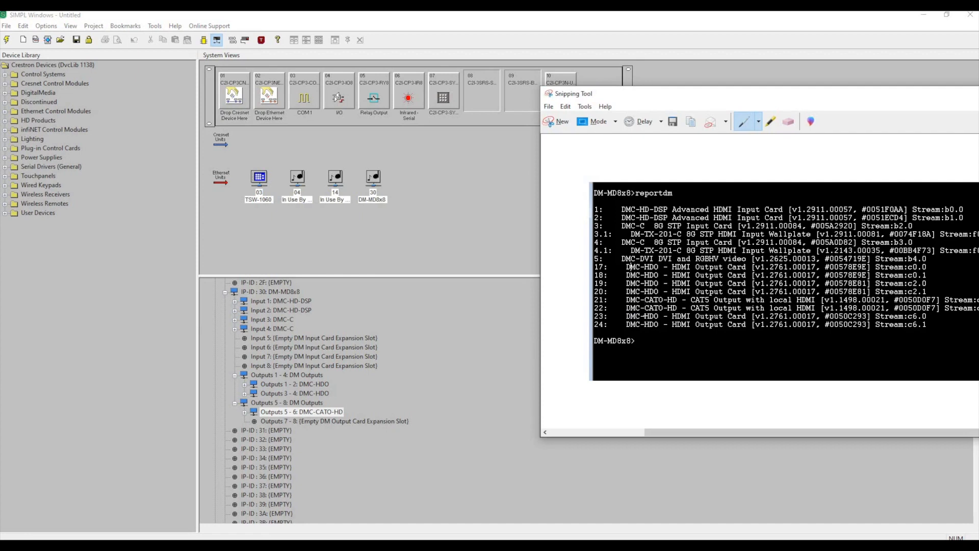
left_click(317, 421)
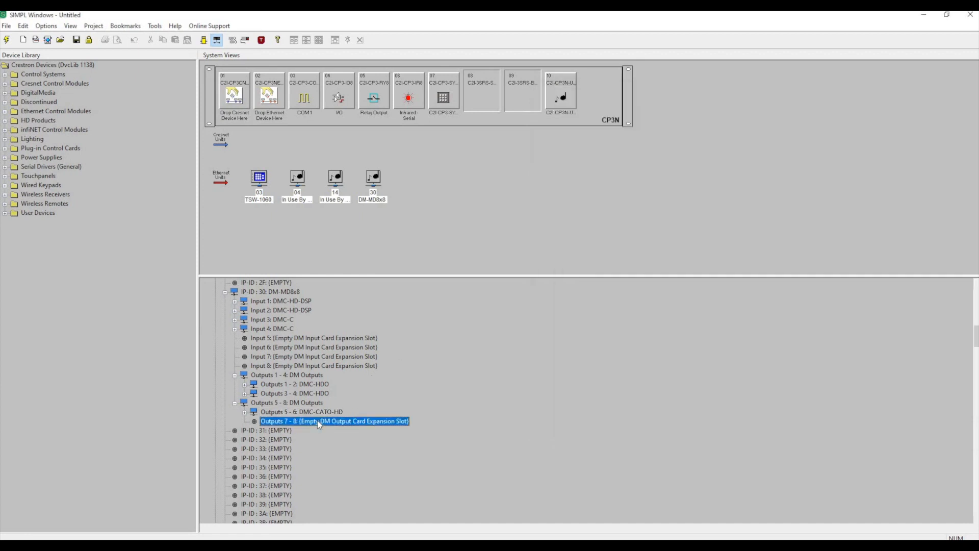
right_click(318, 422)
left_click(320, 424)
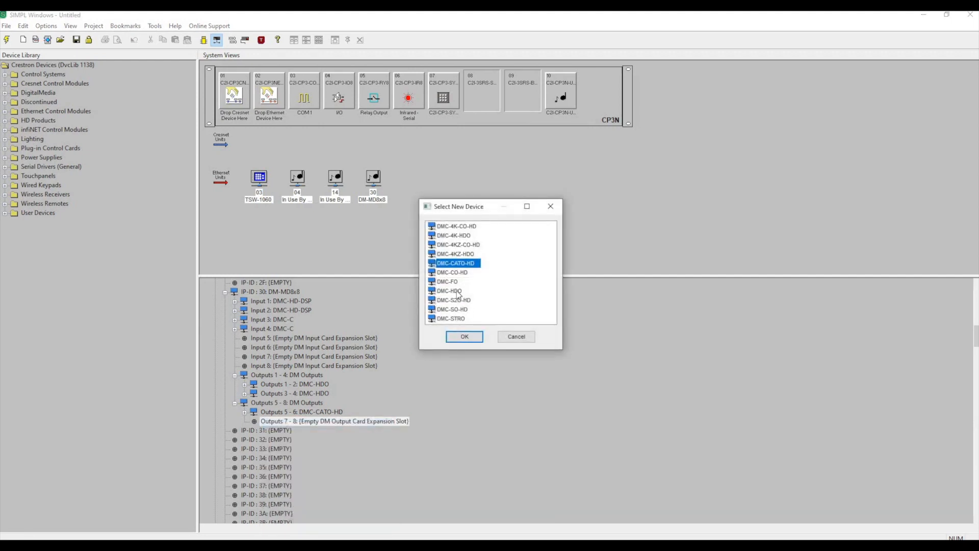
left_click(458, 291)
left_click(464, 336)
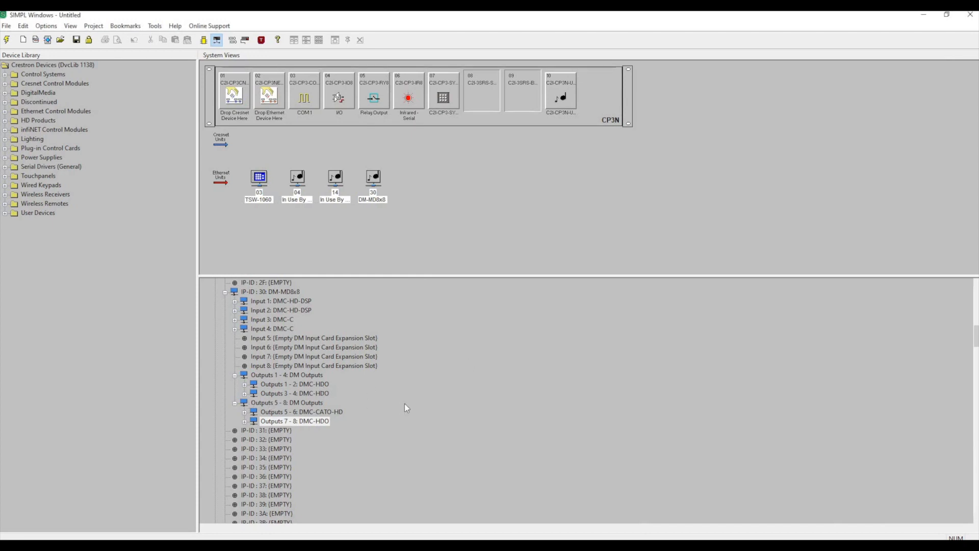
Expand the Input 1 through Input 4 branches of the DM-MD8x8 to show their Advanced entries.
scroll(381, 405, "up", 4)
scroll(377, 400, "down", 3)
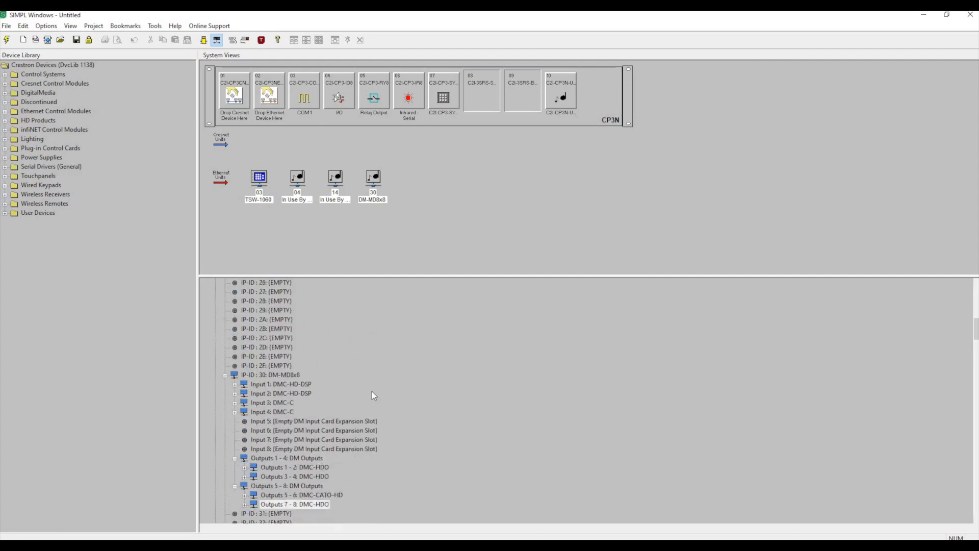
scroll(296, 328, "down", 1)
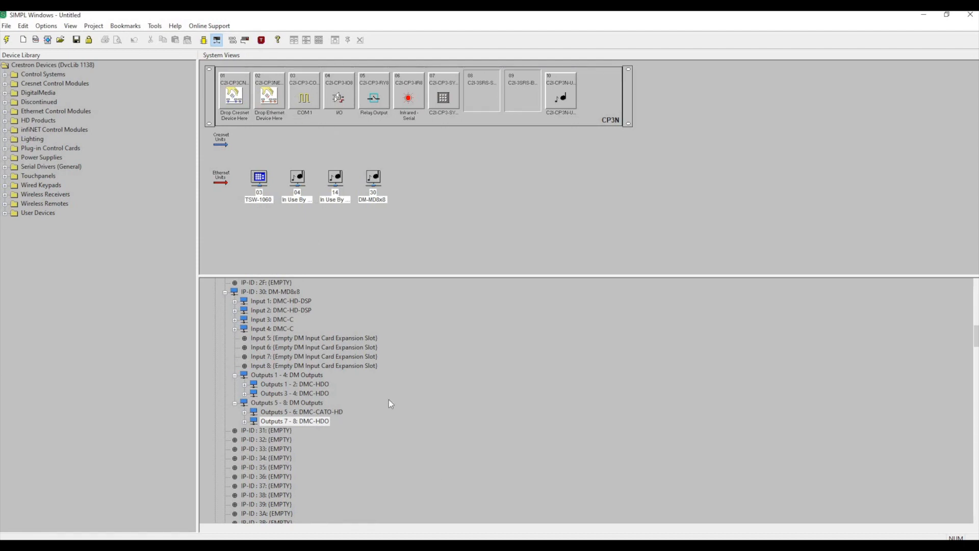
scroll(390, 403, "up", 1)
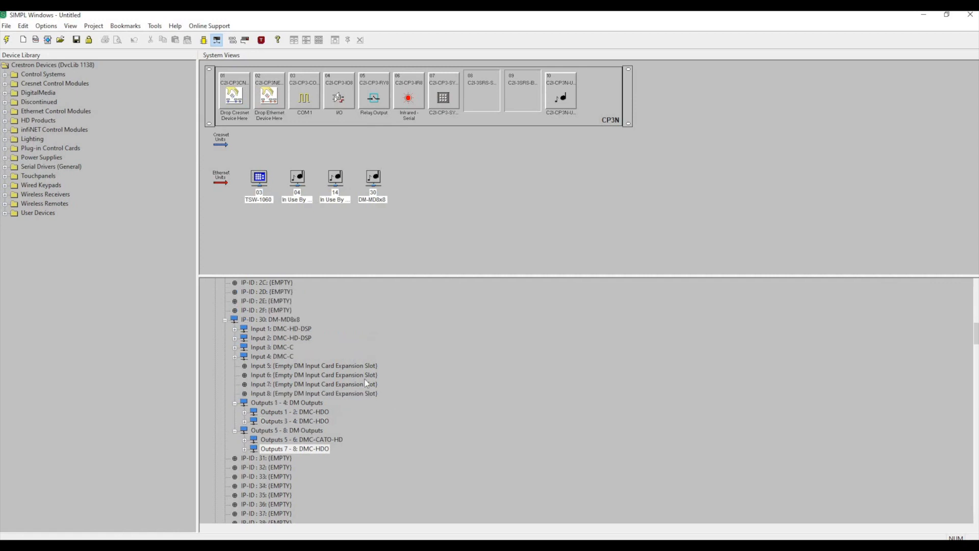
left_click(235, 357)
left_click(235, 348)
left_click(235, 338)
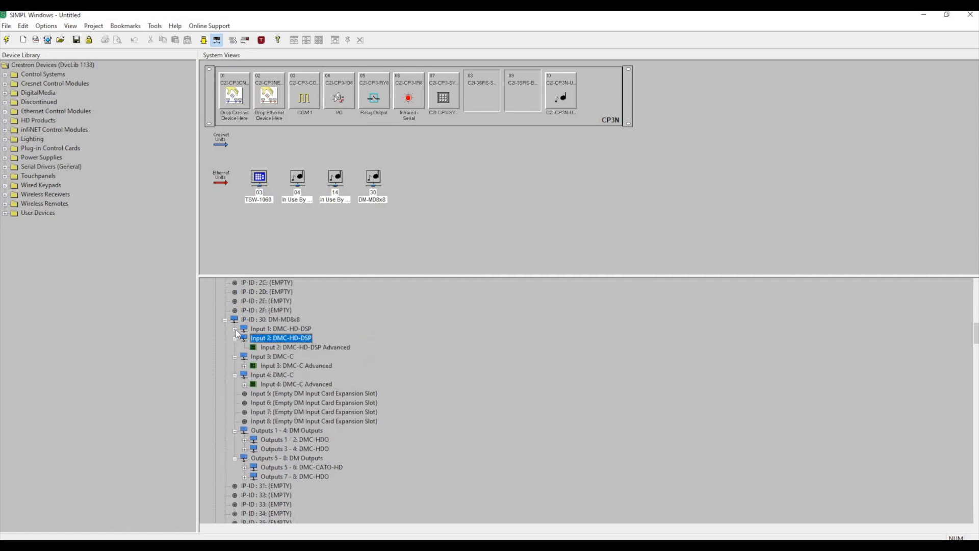
left_click(234, 328)
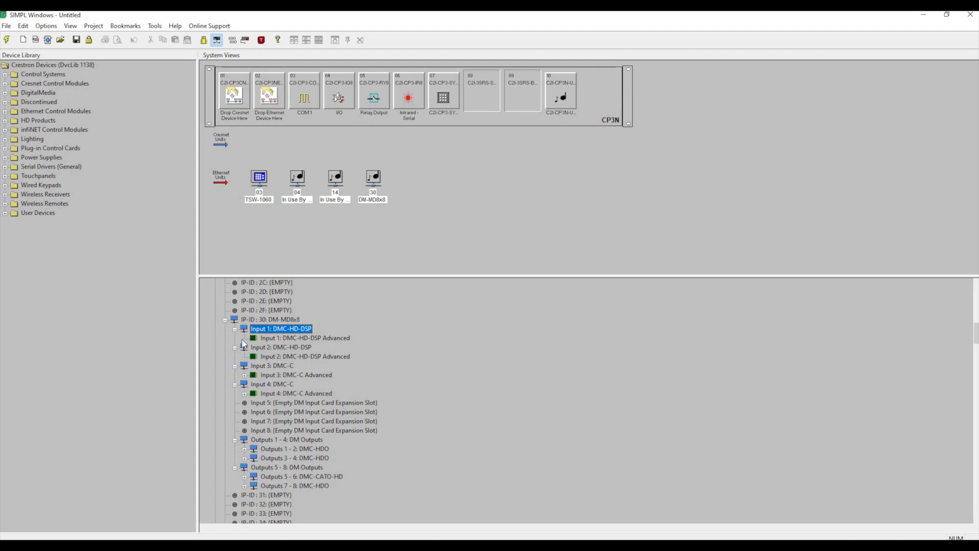
Review the device settings of Input 1's DMC-HD-DSP card and rename the card CODEC IN #1.
right_click(281, 331)
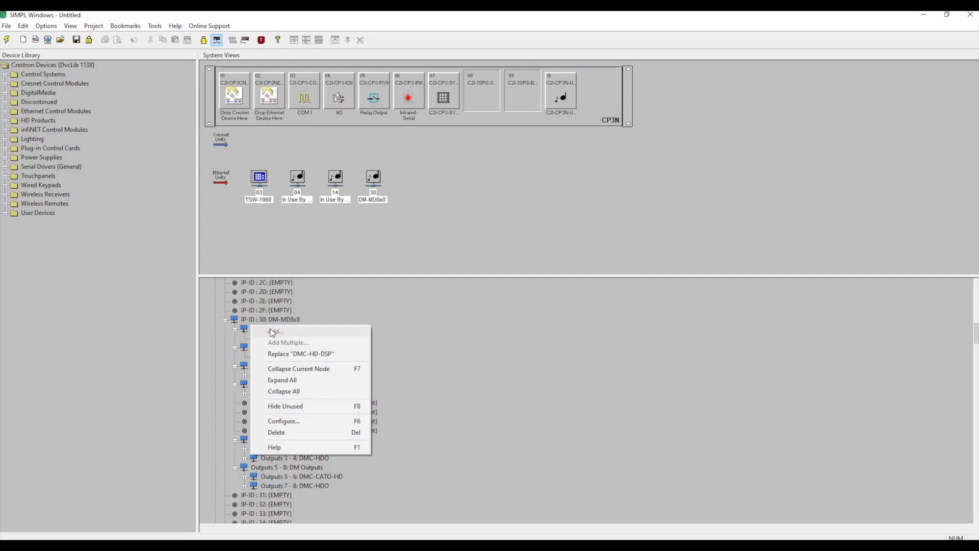
left_click(284, 421)
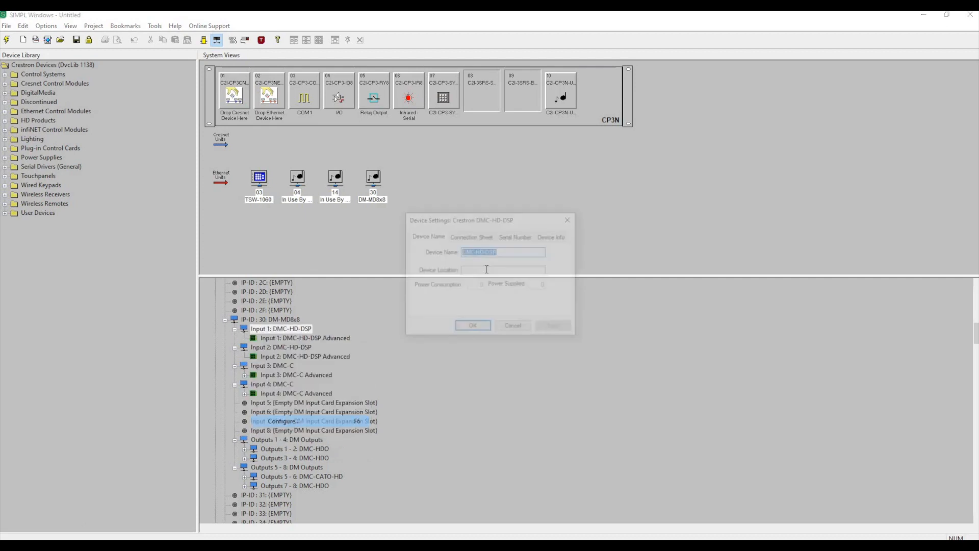
left_click(470, 237)
left_click(516, 236)
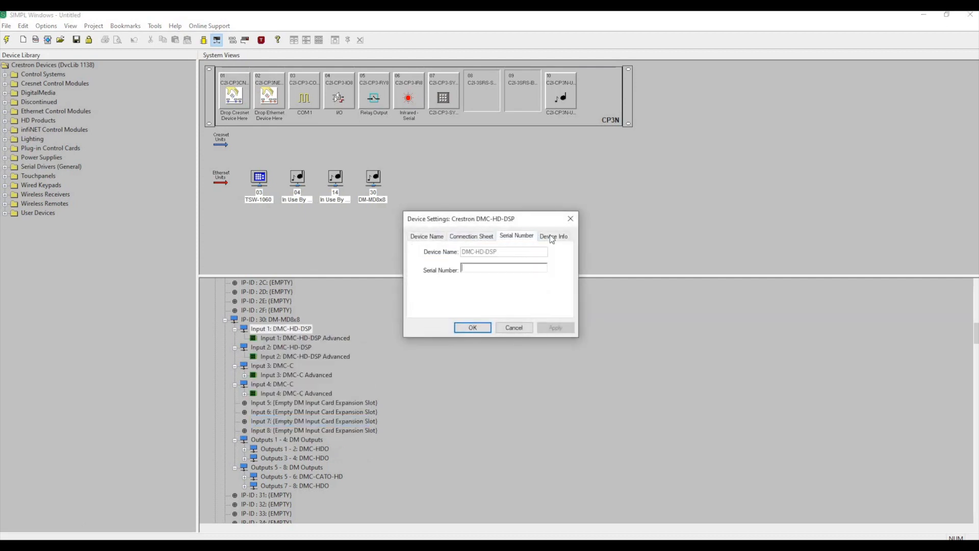
left_click(552, 238)
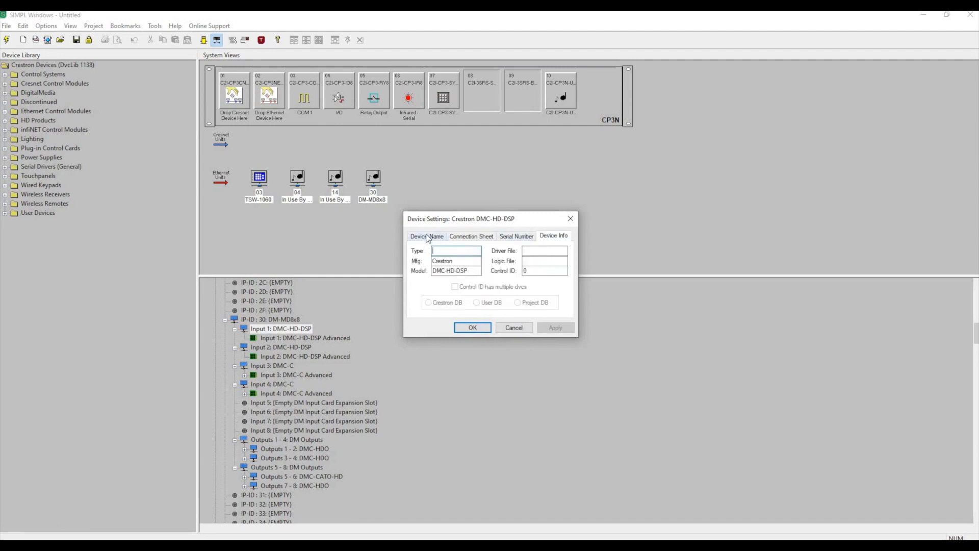
key("ctrl+Tab")
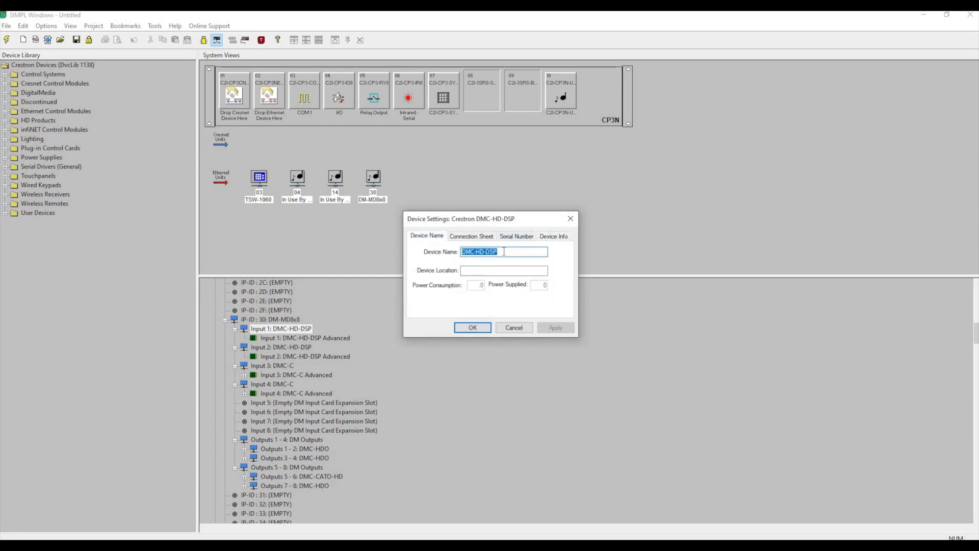
type("CODEC ")
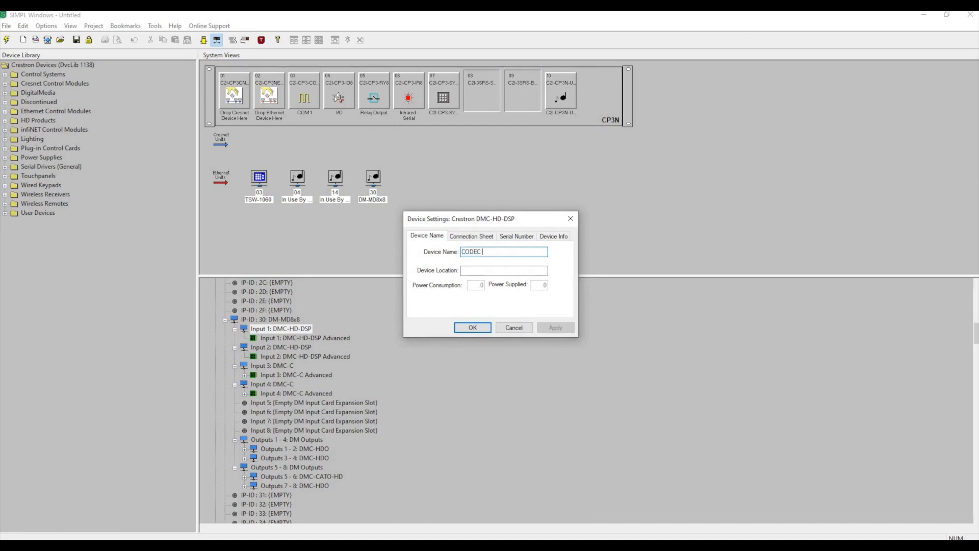
type("IN #1")
left_click(474, 330)
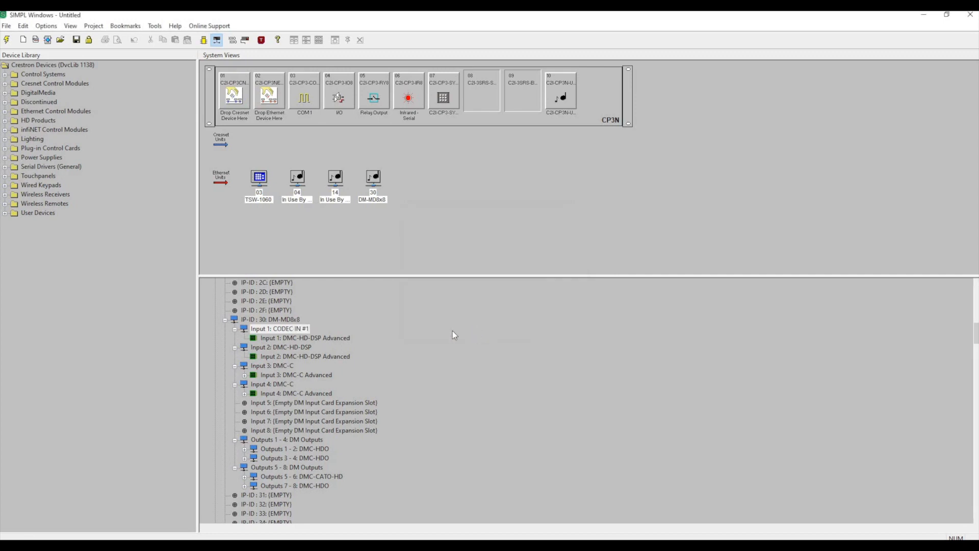
Rename Input 2's DMC-HD-DSP card CODEC IN #2 in its device settings.
left_click(290, 346)
right_click(296, 353)
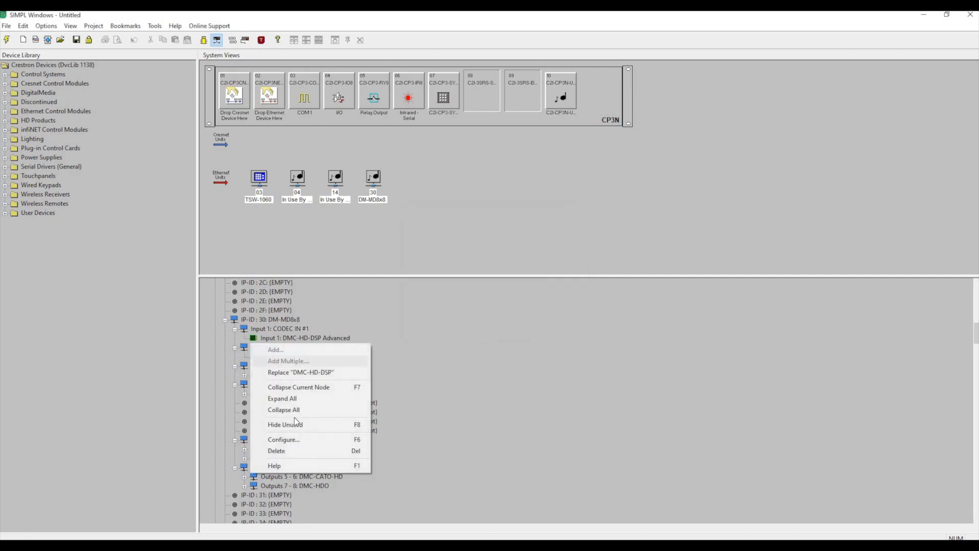
left_click(284, 440)
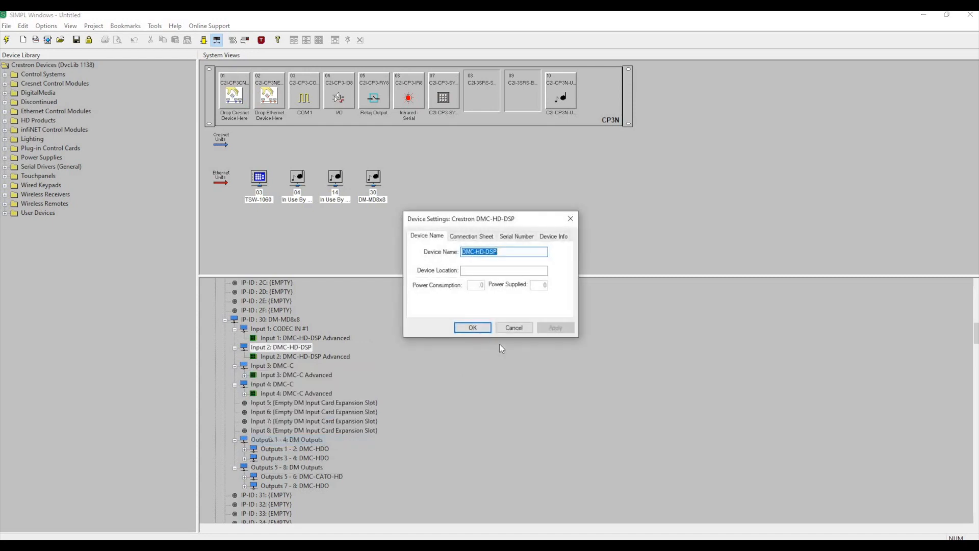
type("CODEC IN #2")
left_click(473, 327)
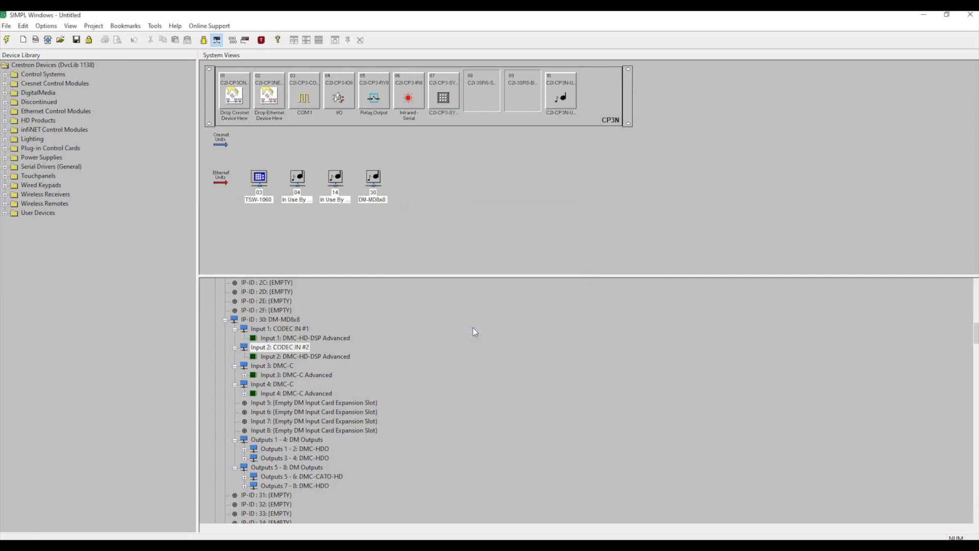
Collapse the Input 1 and Input 2 branches and expand Input 3's DMC-C Advanced entry to show its DM-TX-201-C transmitter.
left_click(235, 330)
left_click(235, 339)
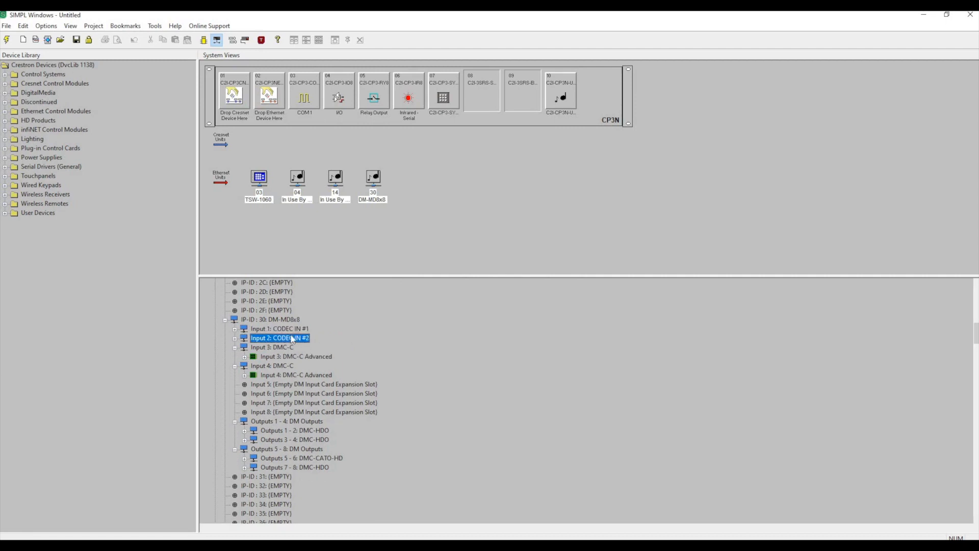
left_click(266, 330)
left_click(288, 338)
left_click(280, 348)
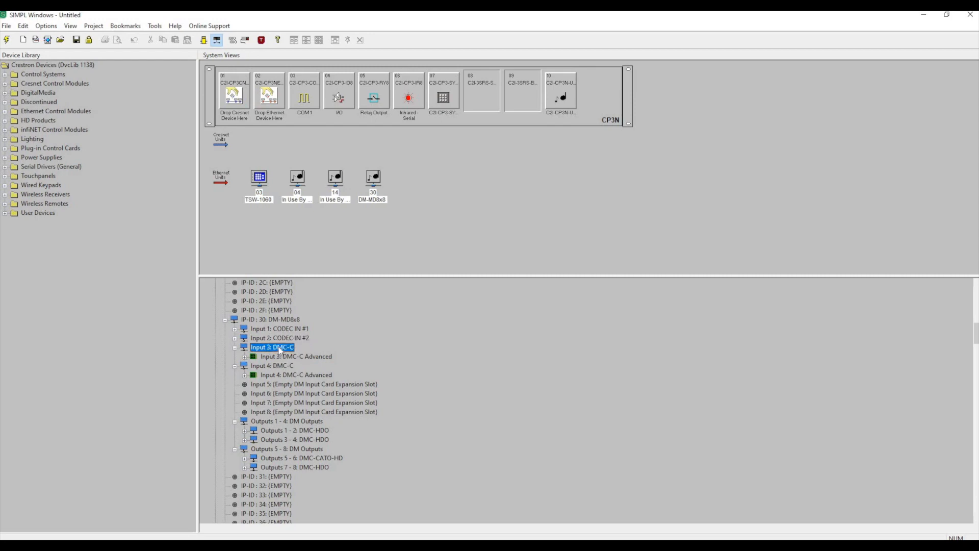
left_click(245, 357)
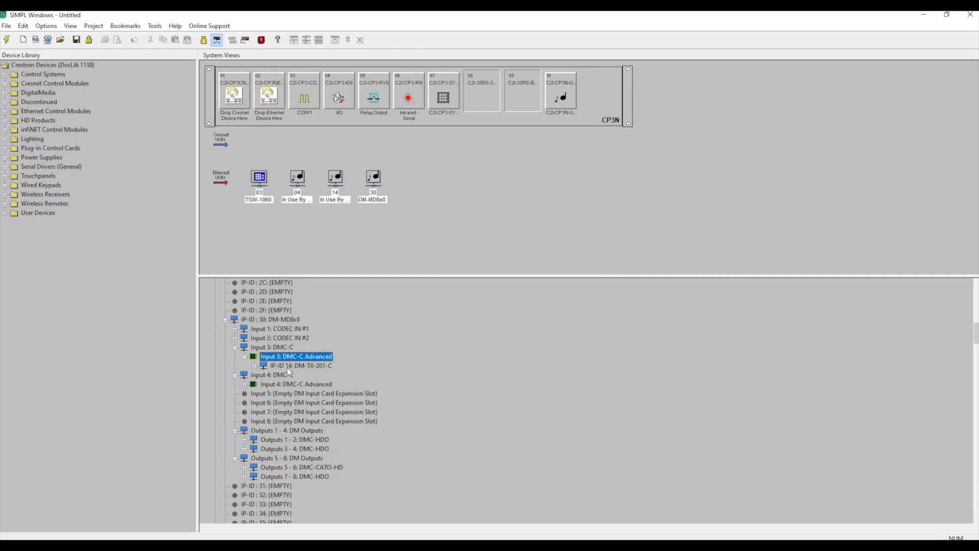
left_click(308, 366)
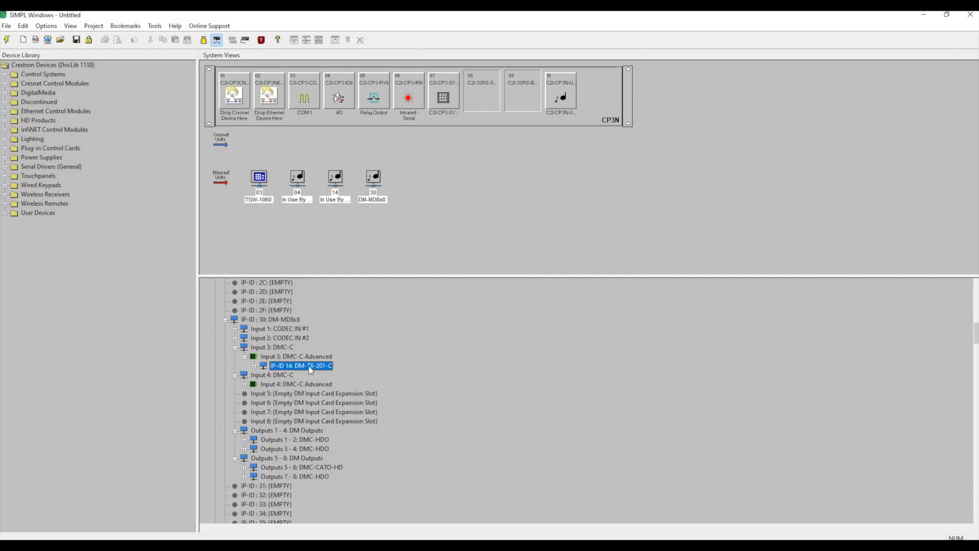
Rename Input 3's DMC-C card PC #1 in its device settings.
left_click(279, 348)
right_click(280, 352)
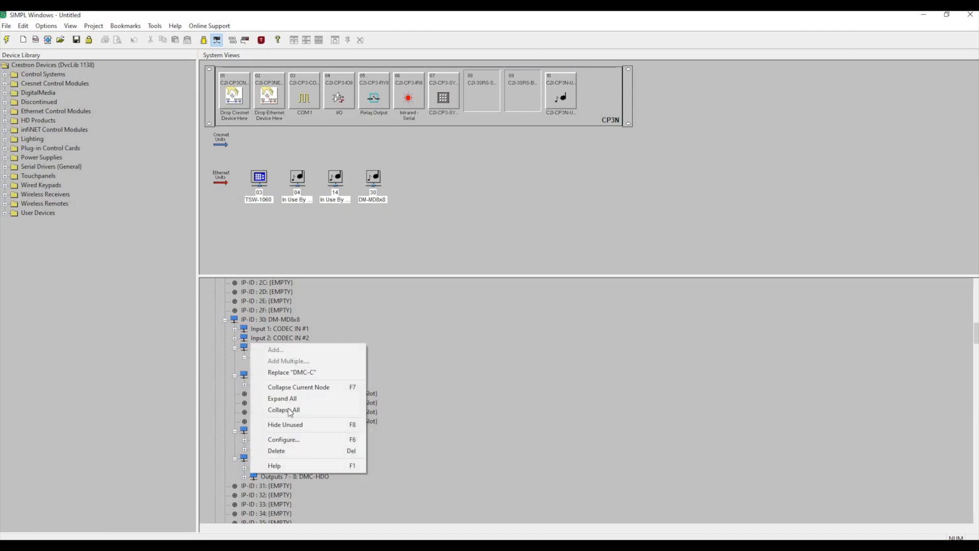
left_click(281, 439)
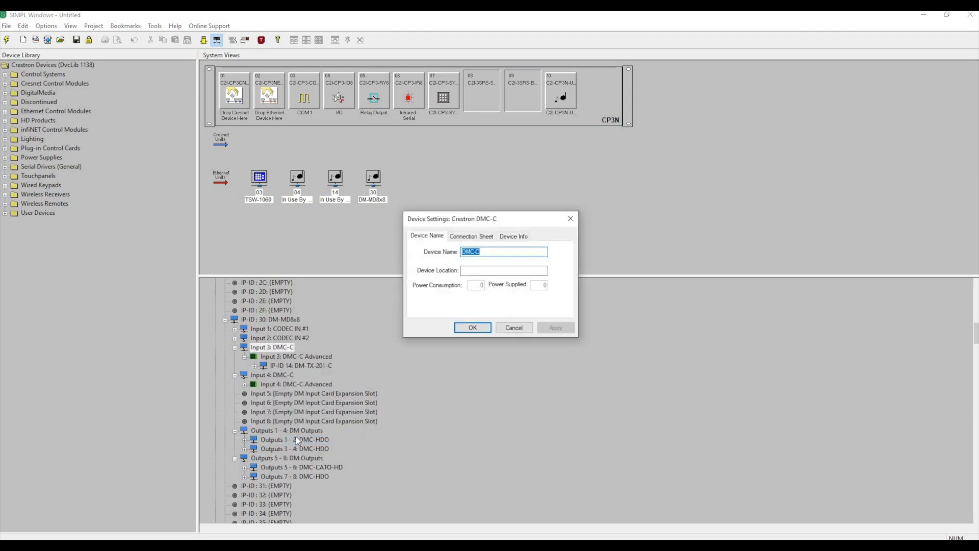
type("PC #1")
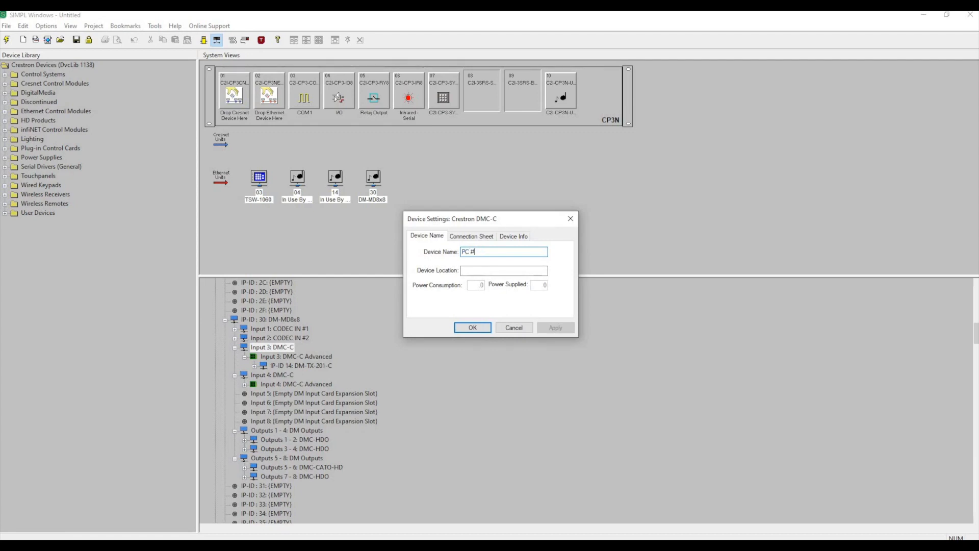
left_click(470, 327)
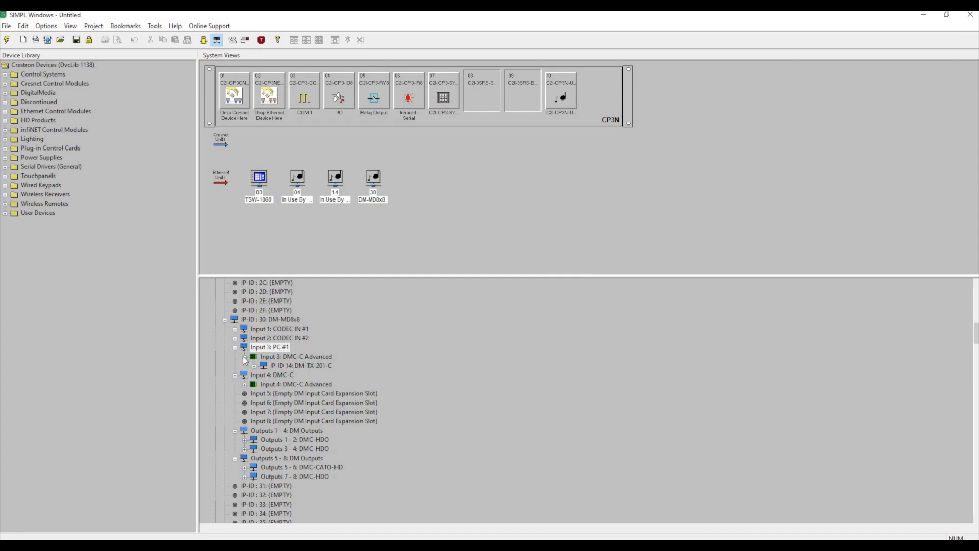
Collapse Input 3's DMC-C Advanced entry and rename Input 4's DMC-C card PC #2.
left_click(244, 357)
left_click(280, 366)
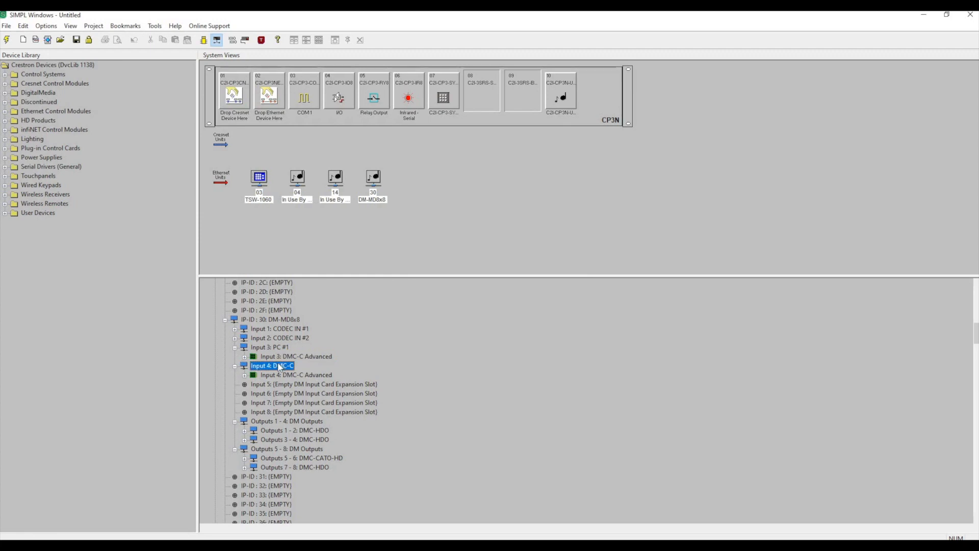
right_click(280, 366)
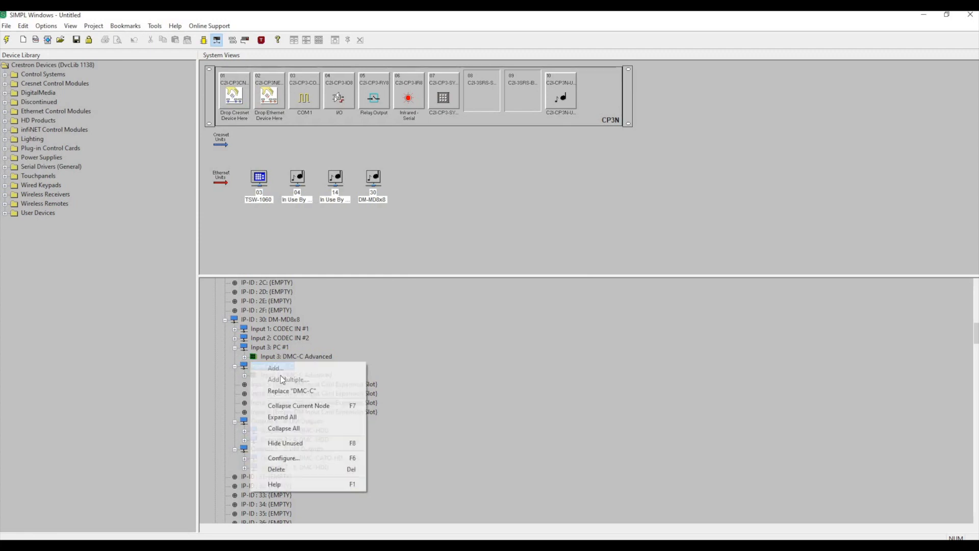
left_click(283, 458)
type("PC #2")
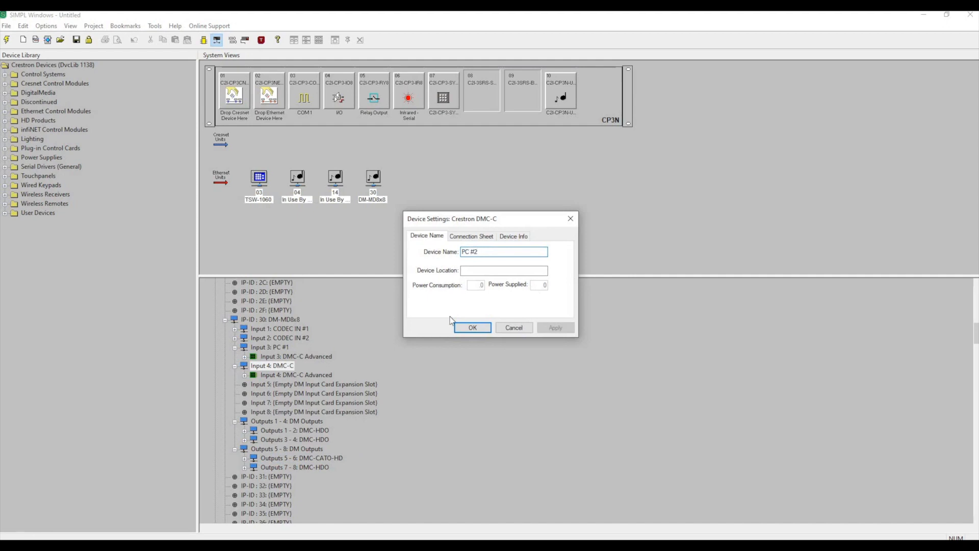
left_click(468, 328)
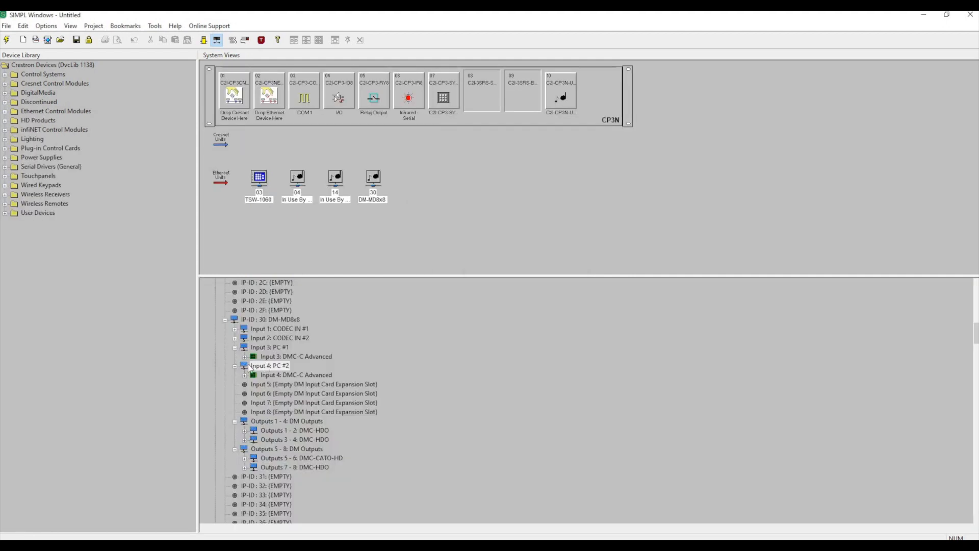
Collapse the Input 4 and Input 3 branches and look over the names of Inputs 1 through 4.
left_click(235, 366)
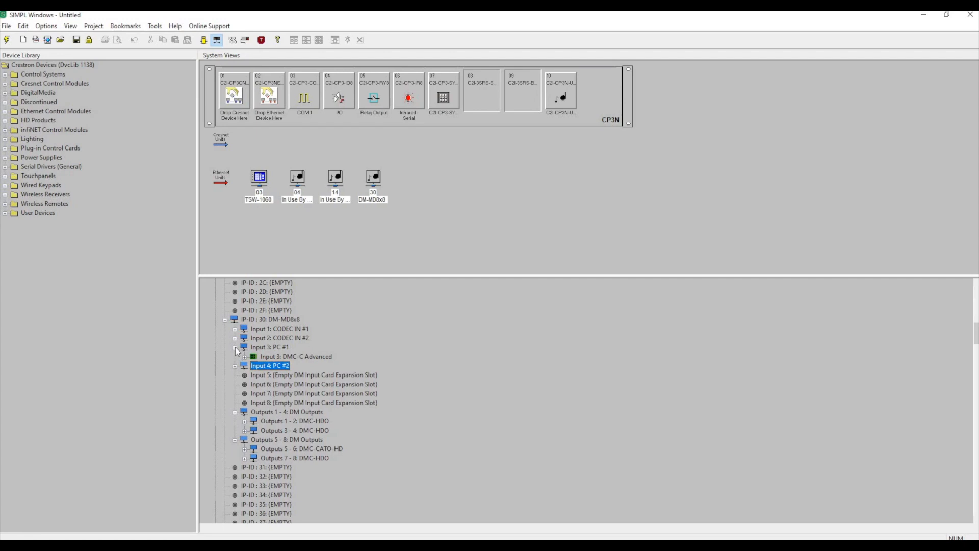
left_click(236, 347)
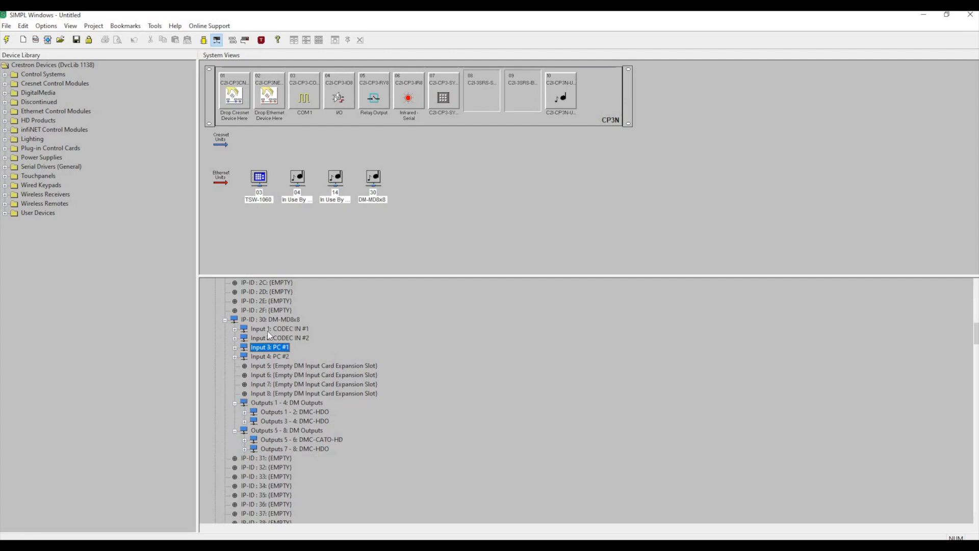
left_click(301, 332)
left_click(300, 334)
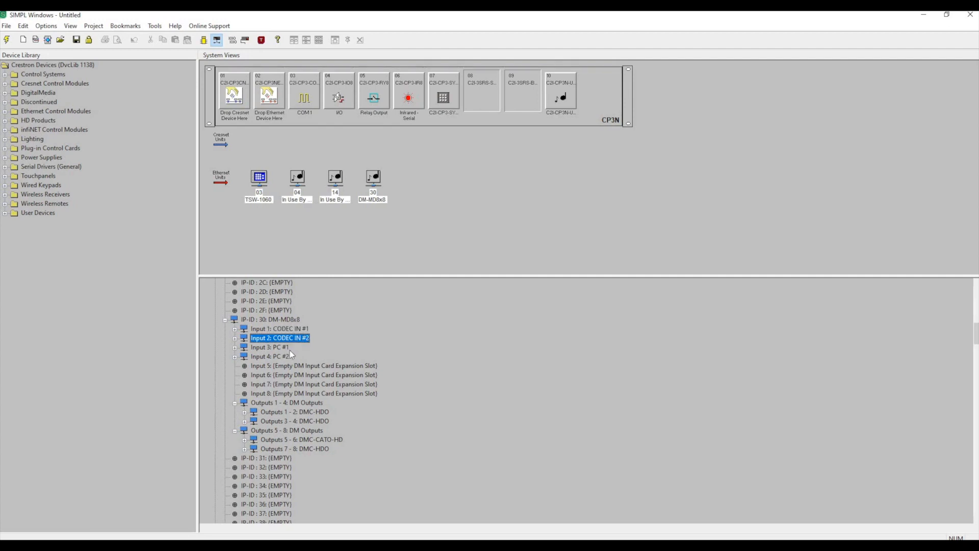
left_click(289, 349)
left_click(291, 357)
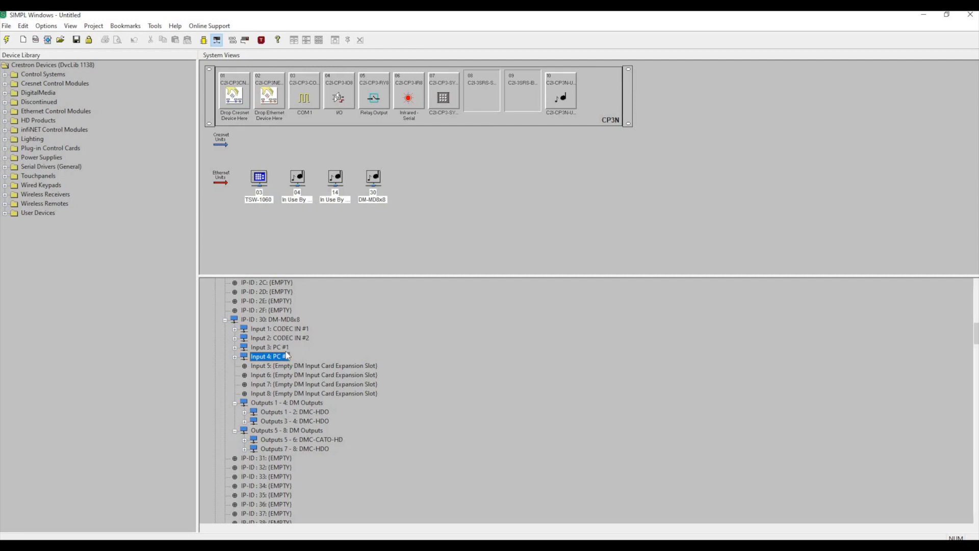
Expand the Outputs 1 - 2 and Outputs 3 - 4 DMC-HDO cards to show their individual outputs.
left_click(260, 413)
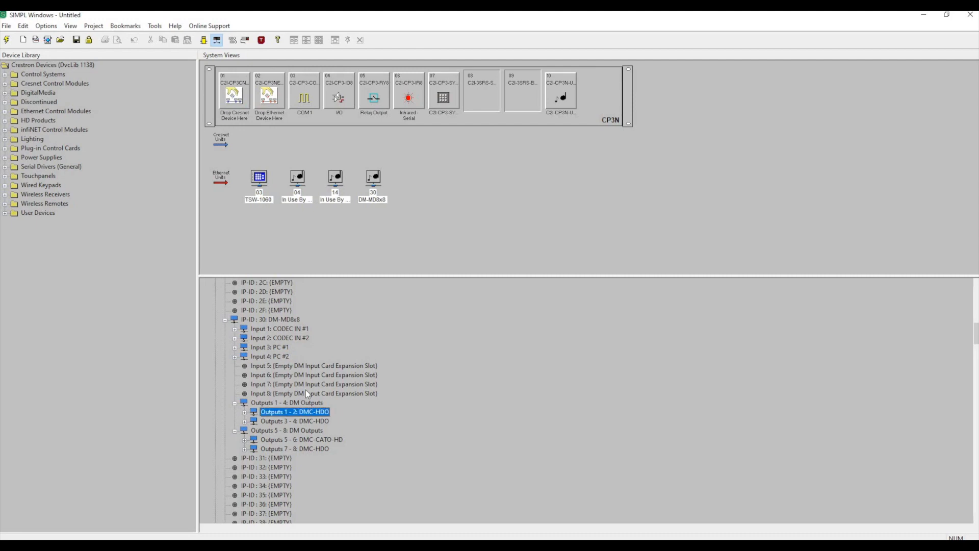
scroll(268, 367, "down", 3)
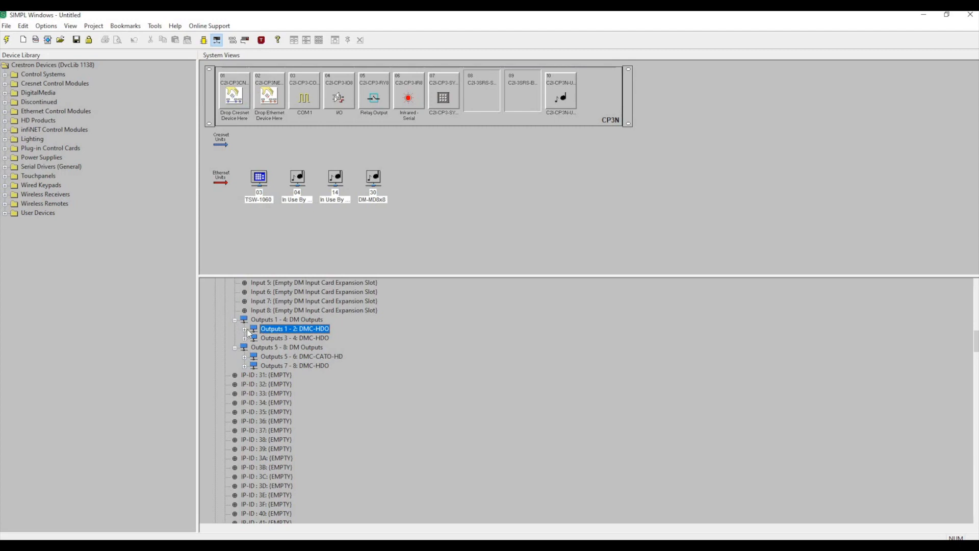
double_click(275, 329)
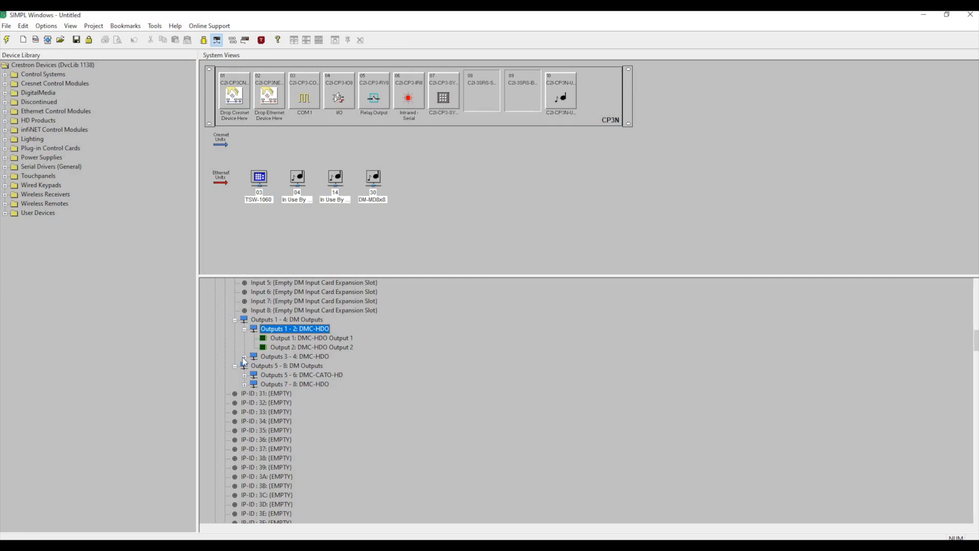
double_click(275, 359)
left_click(290, 329)
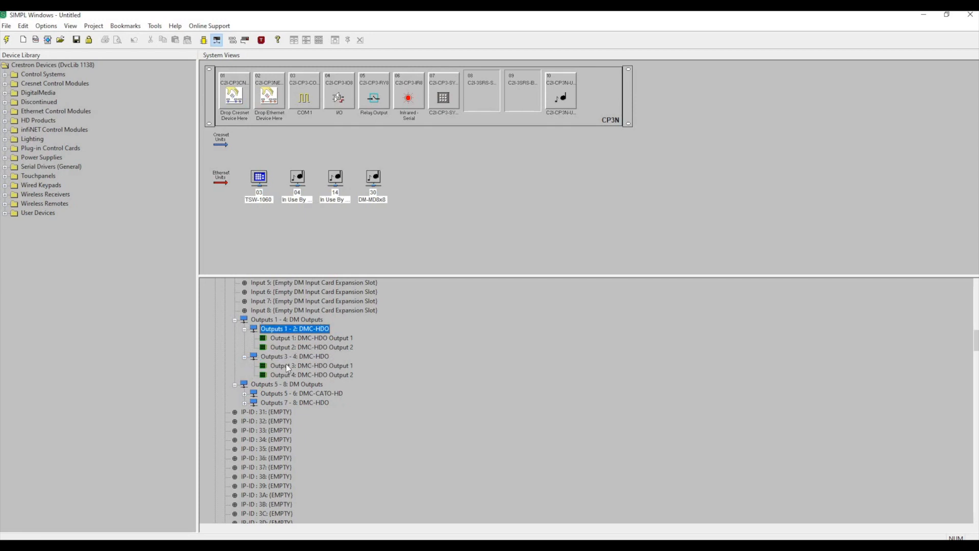
left_click(286, 357)
Rename Output 1 of the Outputs 1 - 2 DMC-HDO card CODEC IN #1 in its device settings.
left_click(301, 338)
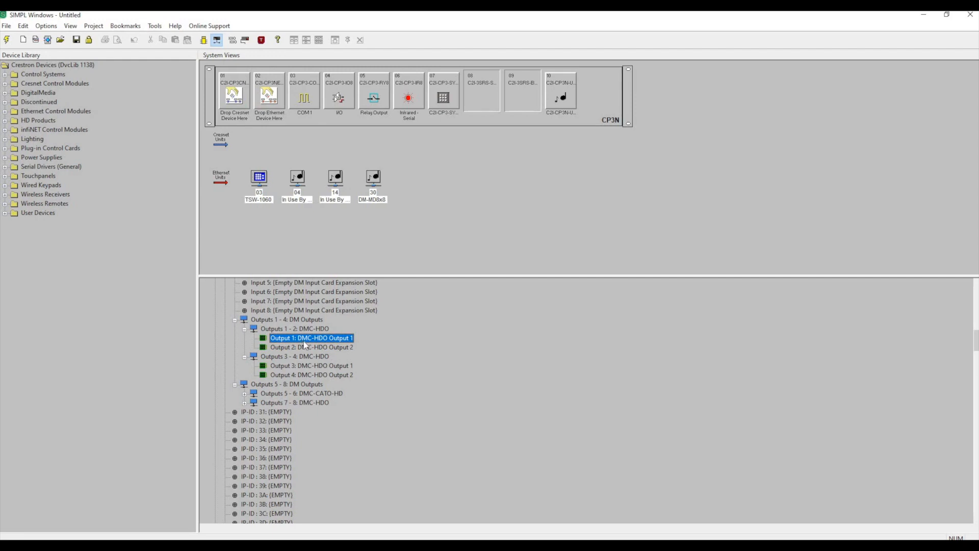
right_click(271, 336)
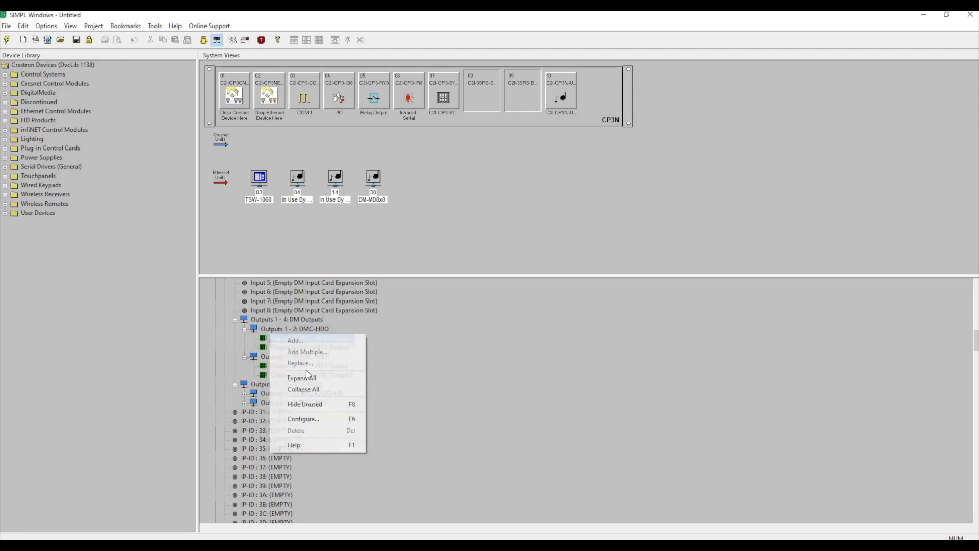
left_click(315, 419)
type("CODEC IN #1")
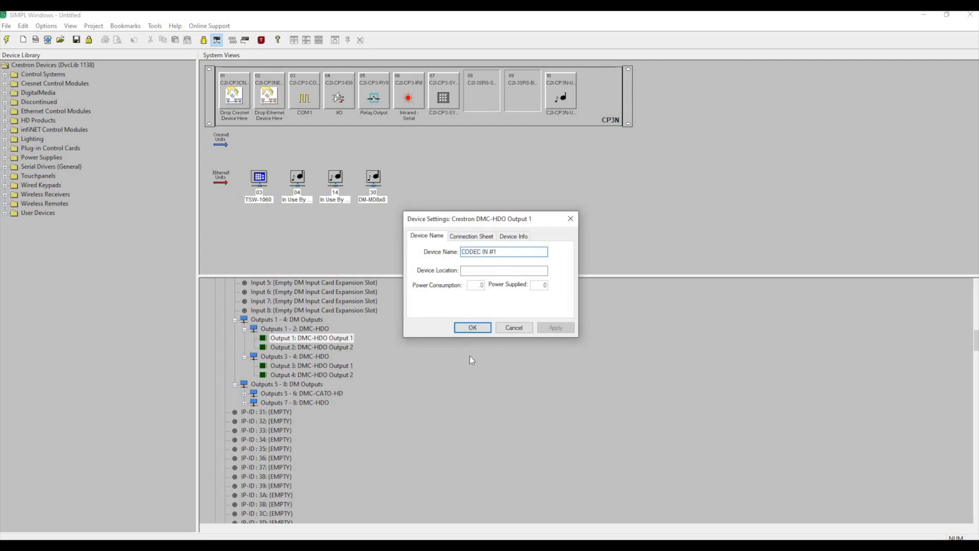
left_click(470, 329)
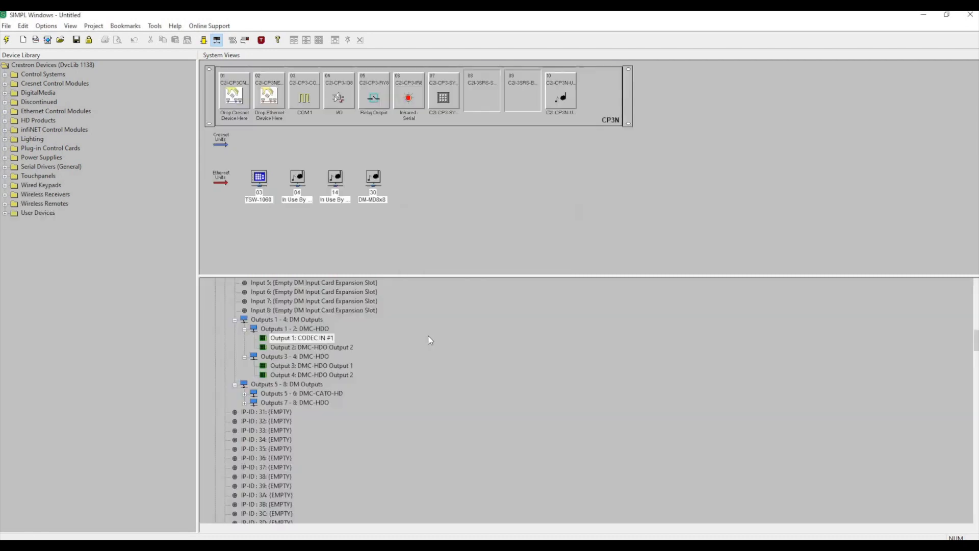
Rename Output 2 of the Outputs 1 - 2 DMC-HDO card CODEC IN #2.
right_click(339, 346)
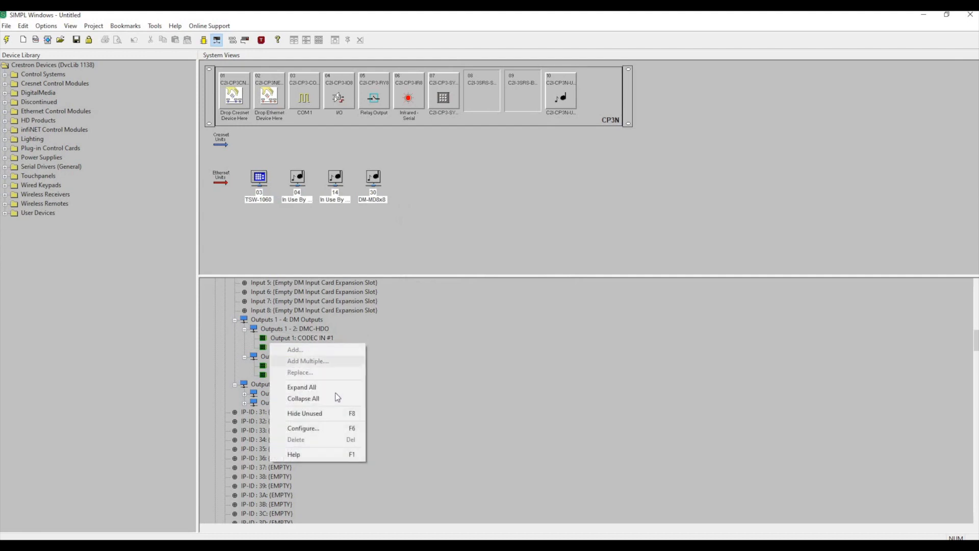
left_click(327, 427)
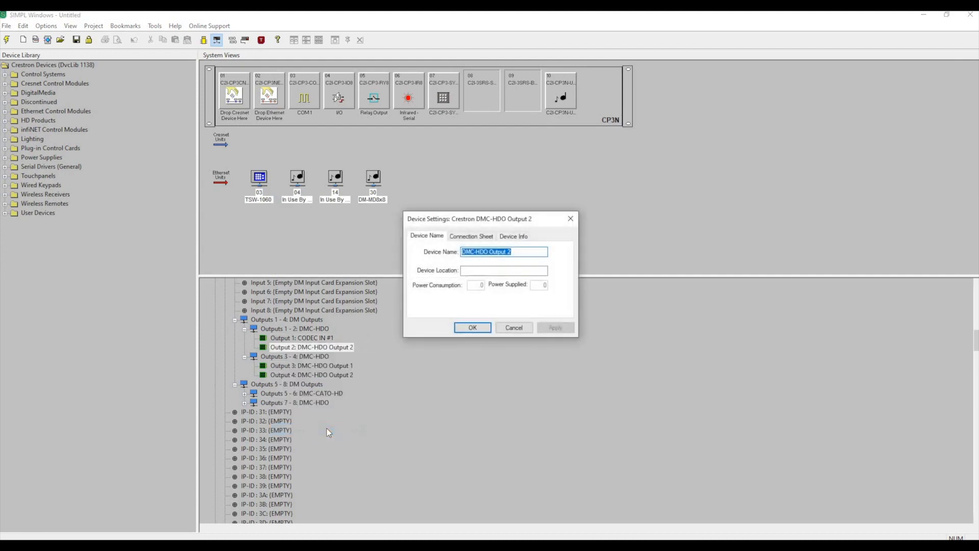
type("CODEC IN #2")
left_click(473, 328)
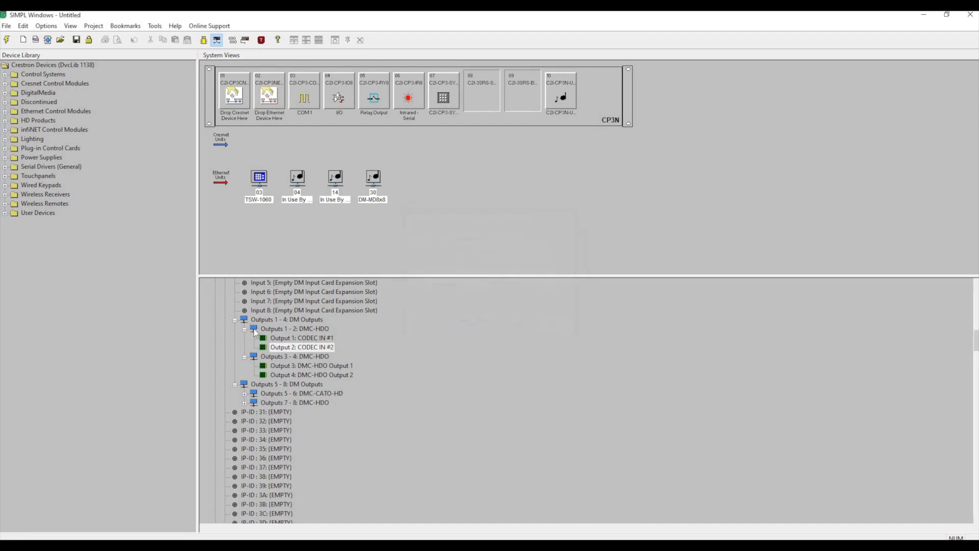
Rename the Outputs 1 - 2 DMC-HDO card CODEC in its device settings.
left_click(295, 339)
left_click(305, 330)
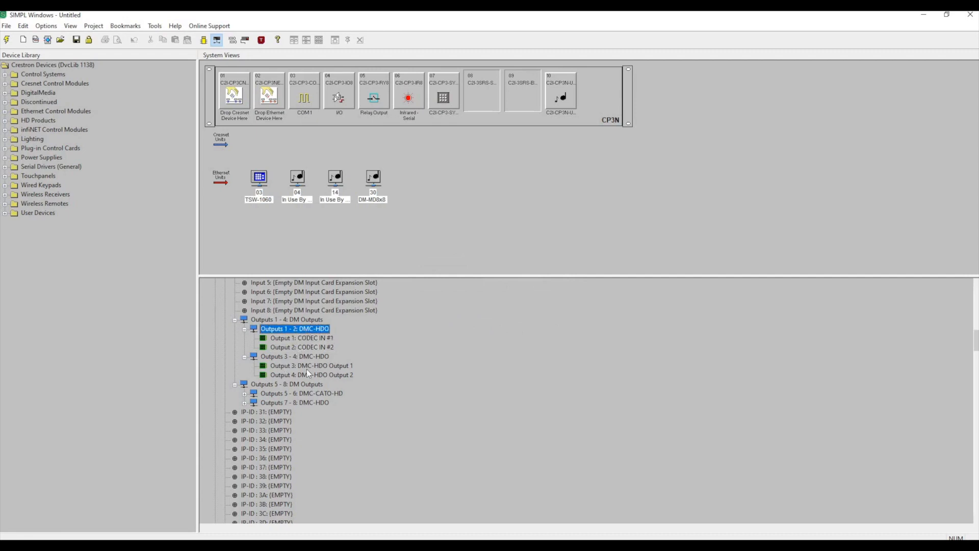
right_click(305, 330)
left_click(310, 420)
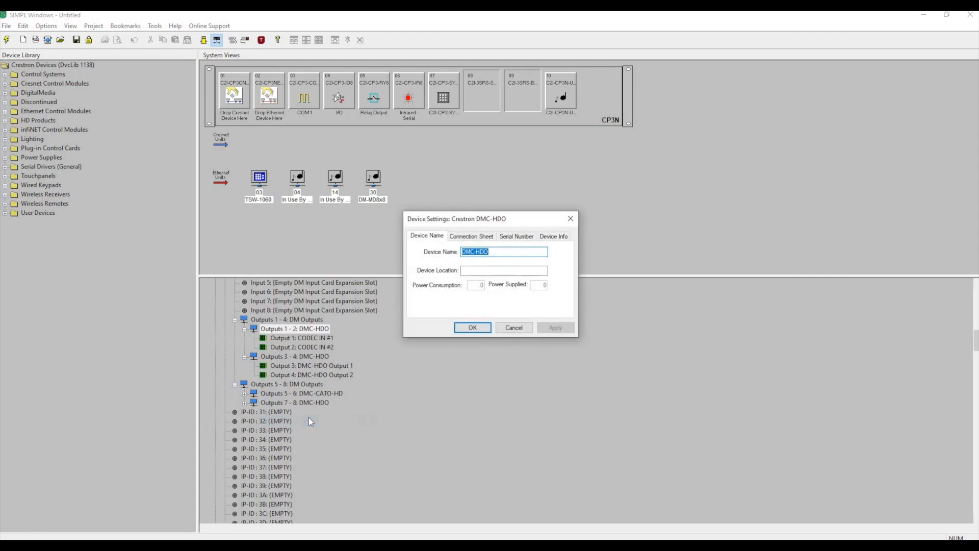
type("CODEC")
left_click(472, 328)
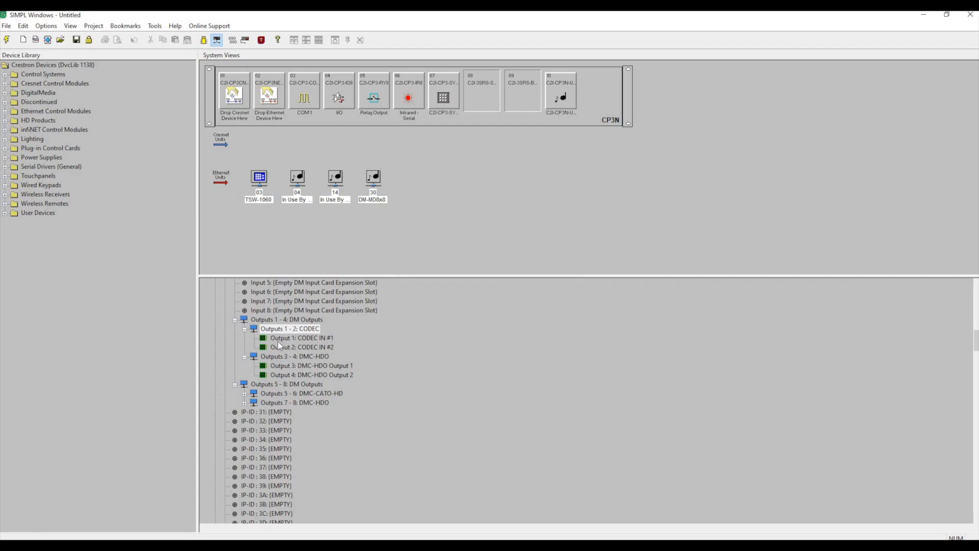
Review the two codec outputs and rename the Outputs 3 - 4 DMC-HDO card DISPLAYS.
left_click(324, 336)
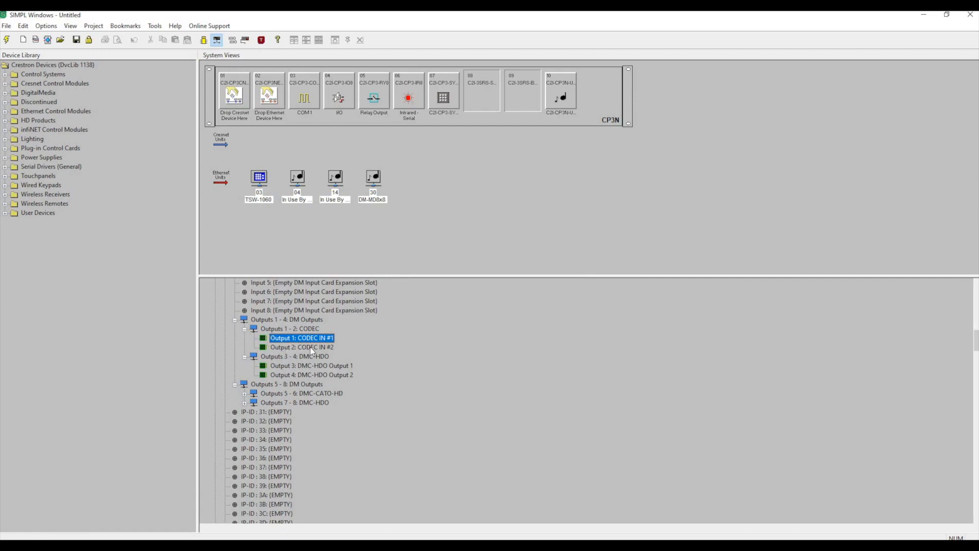
left_click(308, 347)
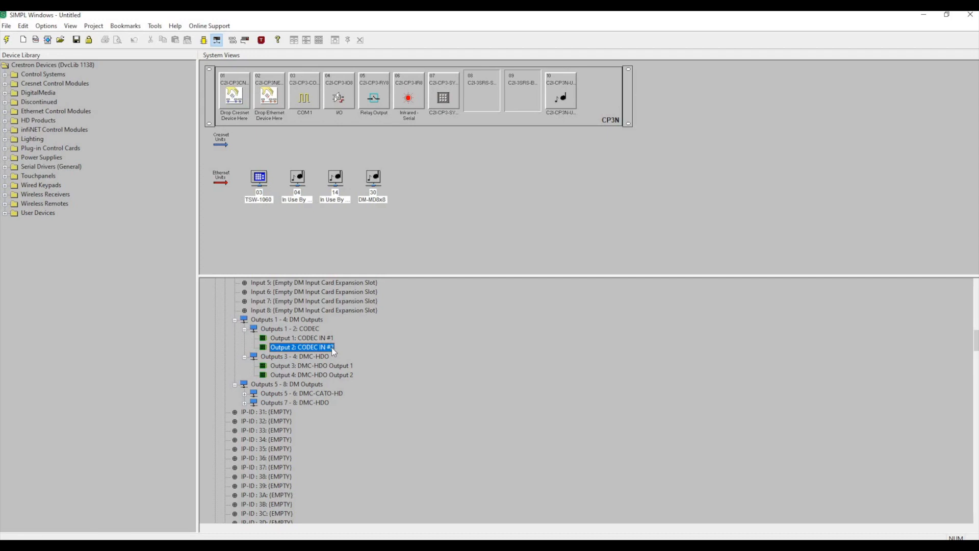
left_click(288, 357)
right_click(289, 359)
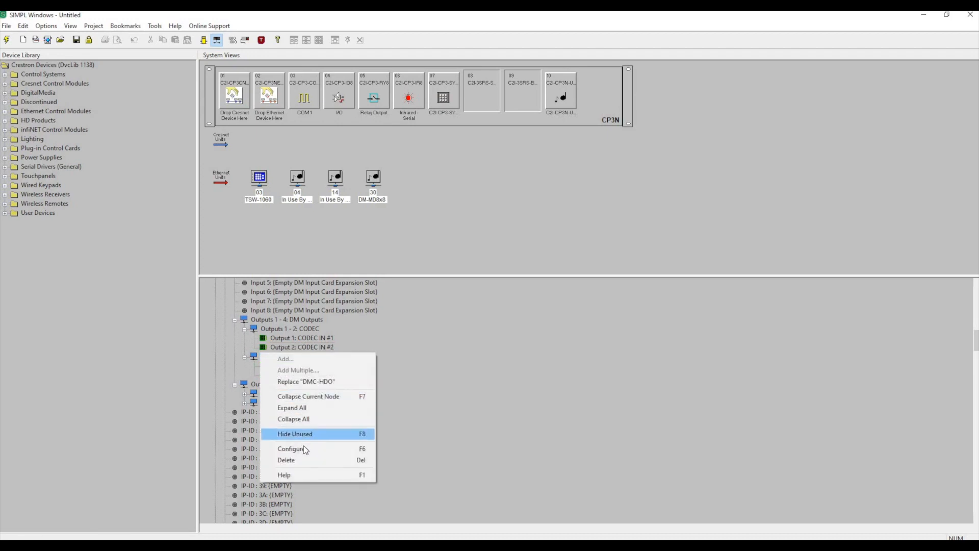
left_click(304, 447)
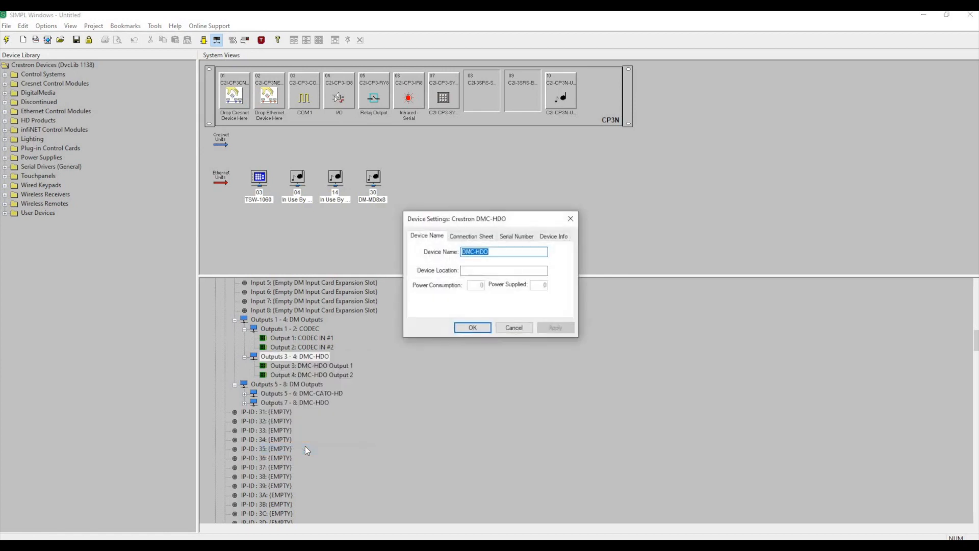
type("DISPLAYS")
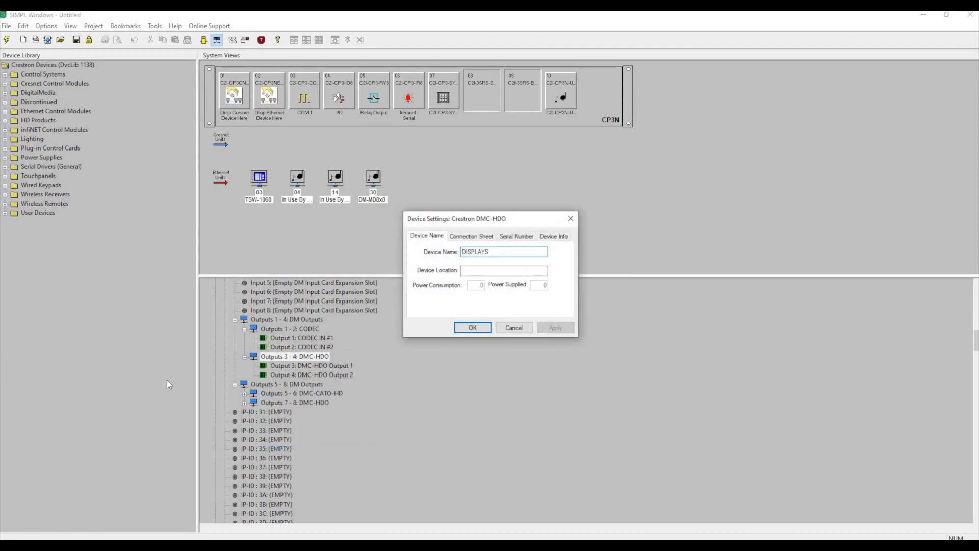
left_click(467, 326)
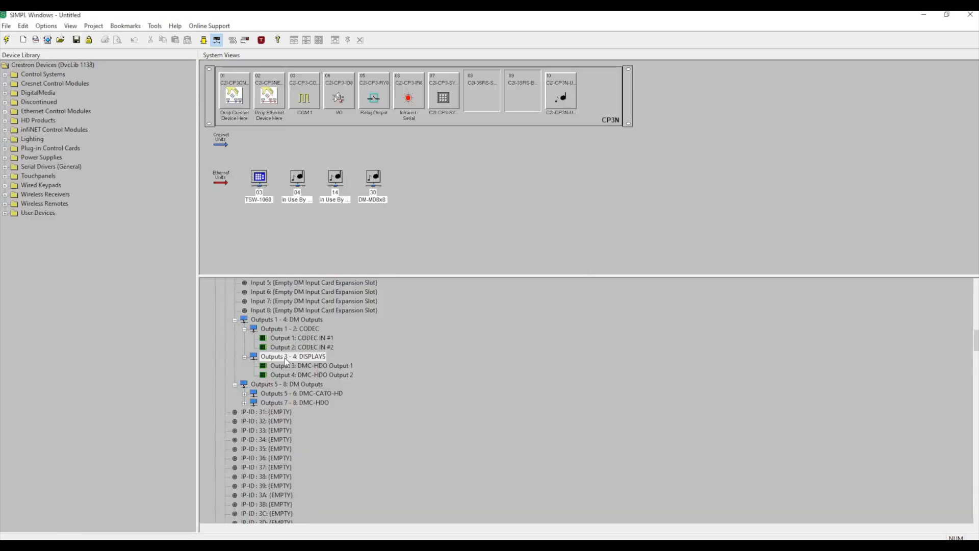
Rename Output 3 of the Outputs 3 - 4 DISPLAYS card HP DISPLAY in its device settings.
left_click(328, 365)
right_click(328, 365)
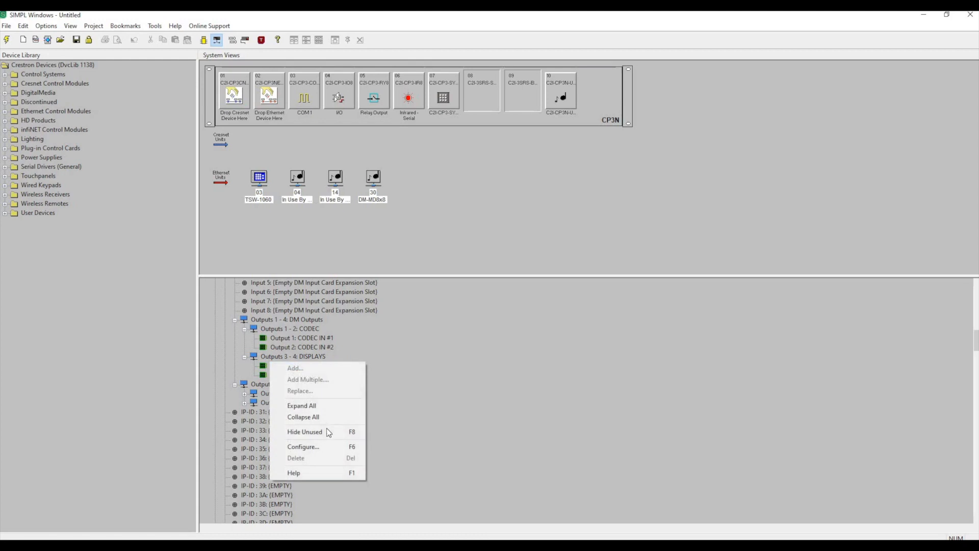
left_click(325, 447)
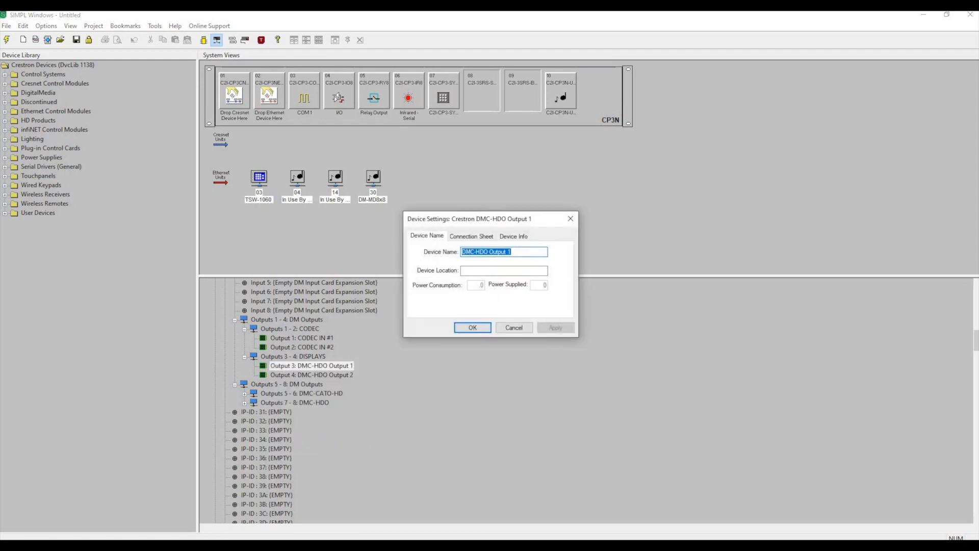
type("HP DISPLAY")
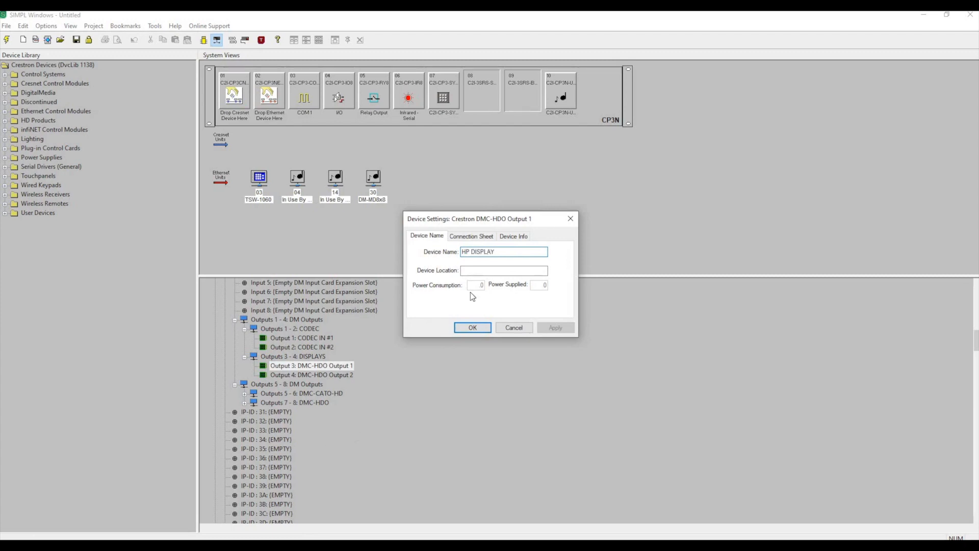
left_click(472, 327)
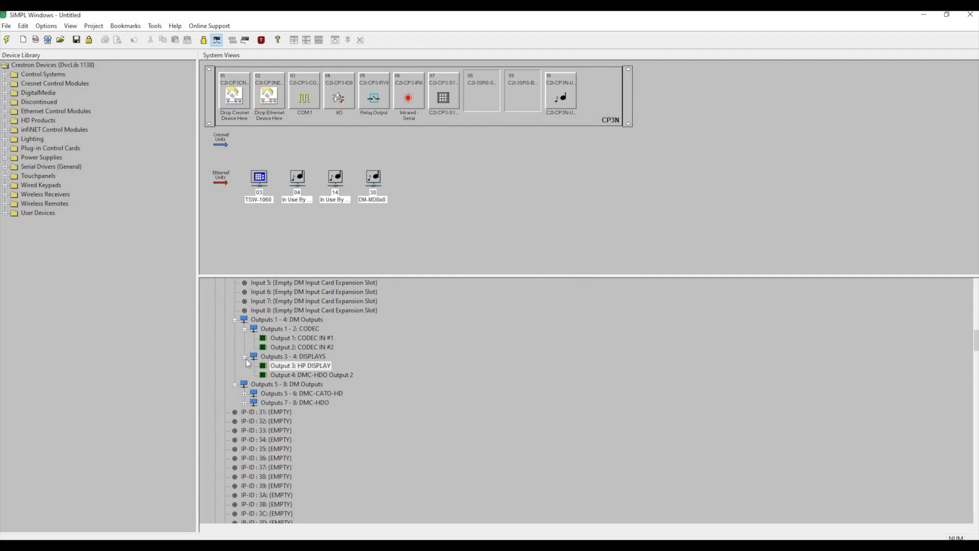
Collapse the DISPLAYS and CODEC cards and both the Outputs 1 - 4 and Outputs 5 - 8 groups of the switcher.
left_click(245, 356)
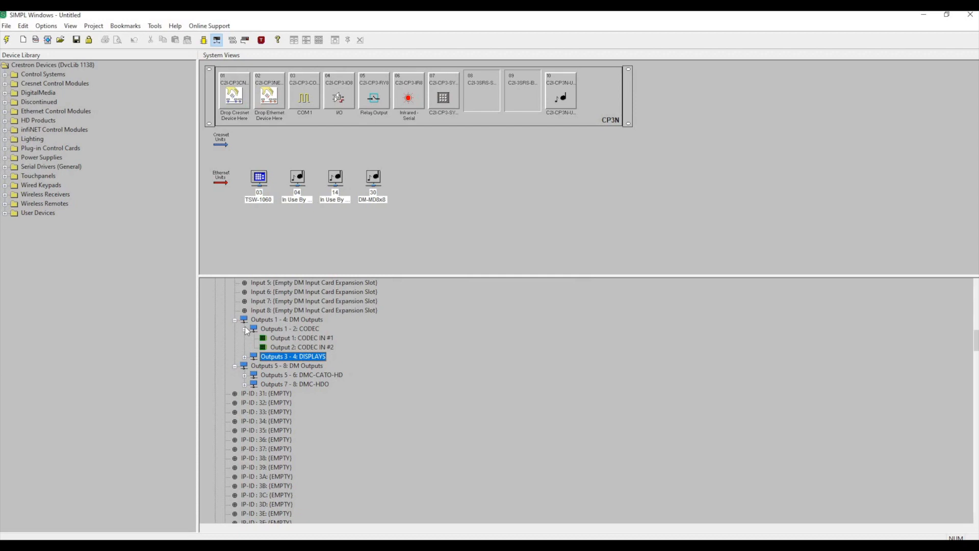
left_click(244, 329)
left_click(234, 320)
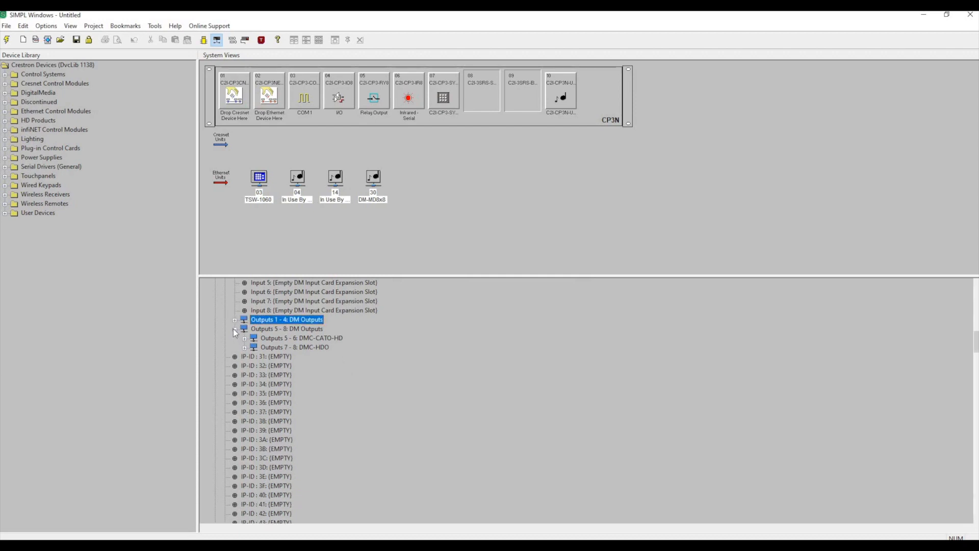
left_click(235, 329)
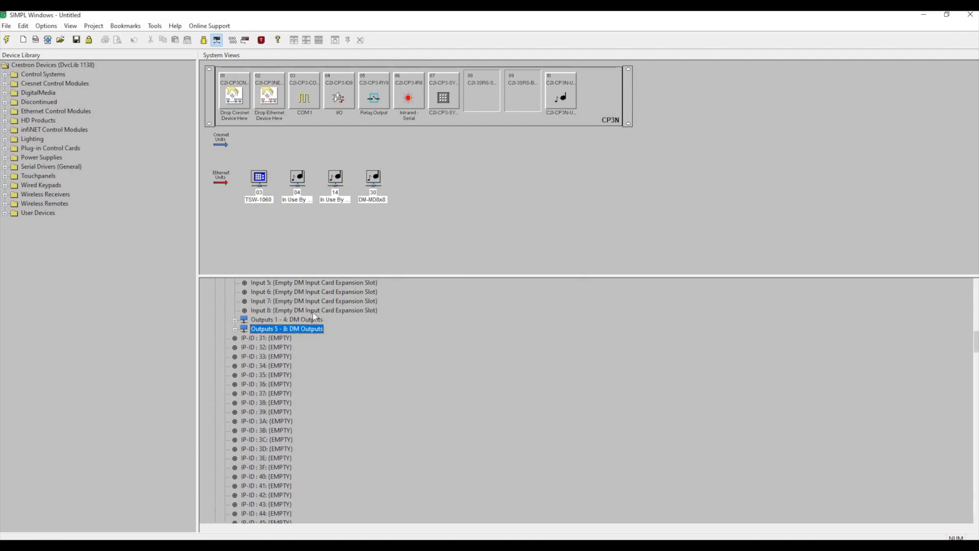
Review the TSW-1060 touchpanel and the DM-MD8x8 switcher's codec and PC inputs in the CP3N device tree.
scroll(313, 312, "up", 4)
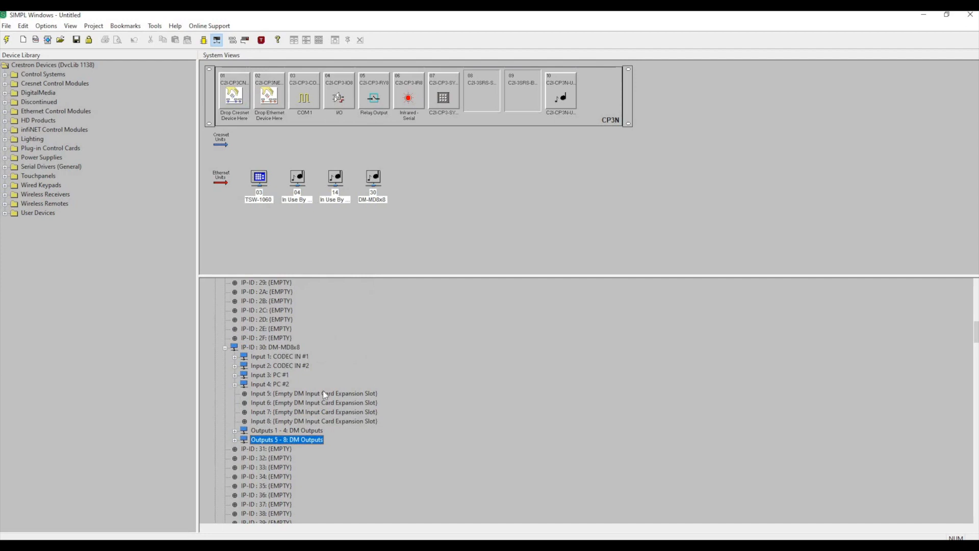
scroll(323, 390, "down", 1)
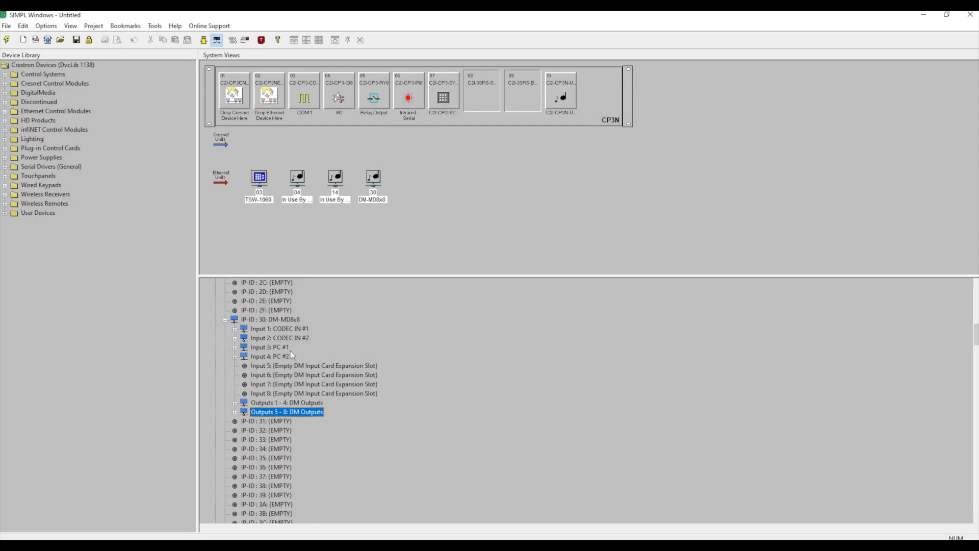
scroll(291, 353, "up", 15)
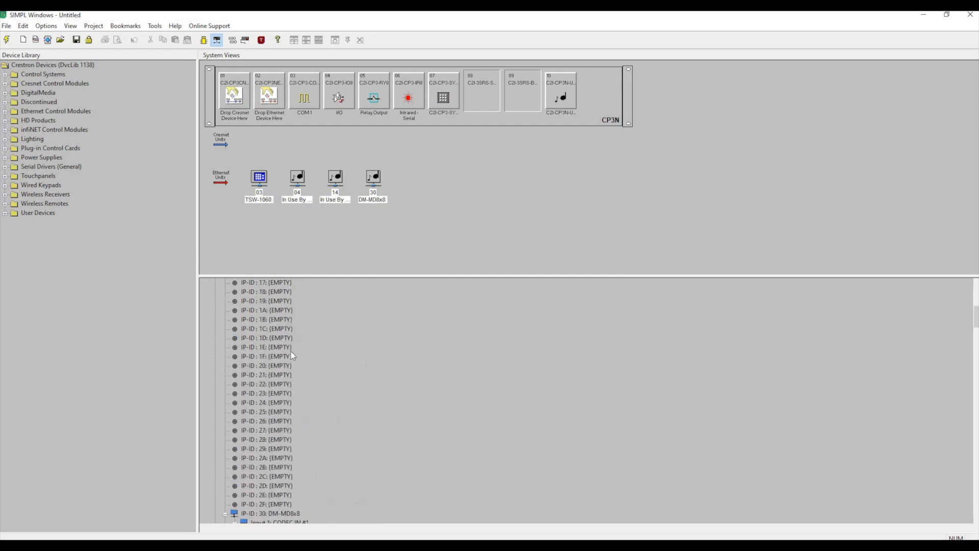
left_click(267, 310)
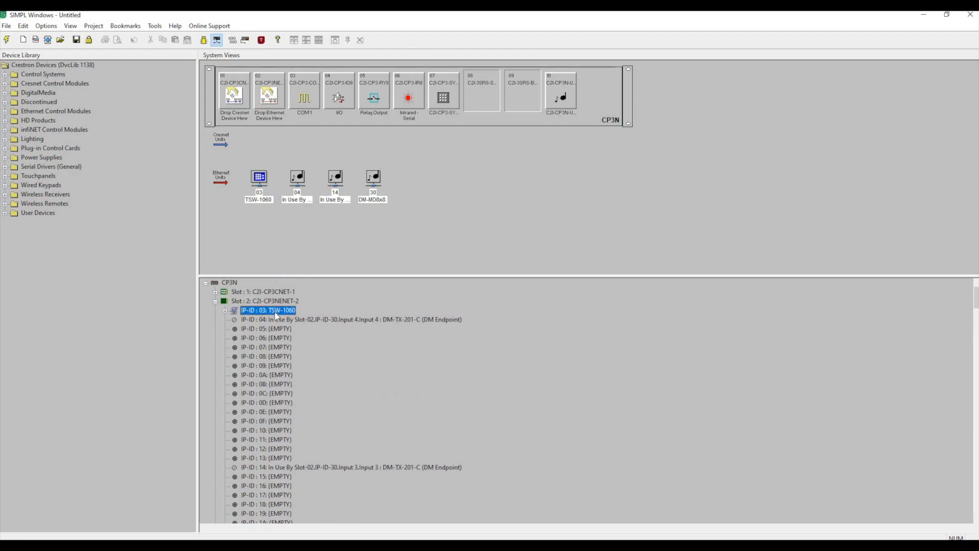
scroll(272, 315, "down", 15)
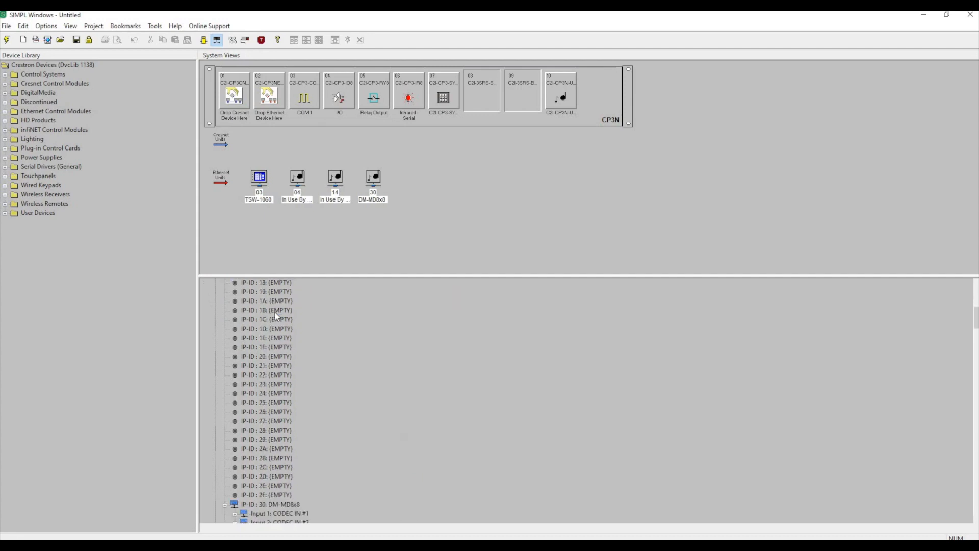
left_click(268, 312)
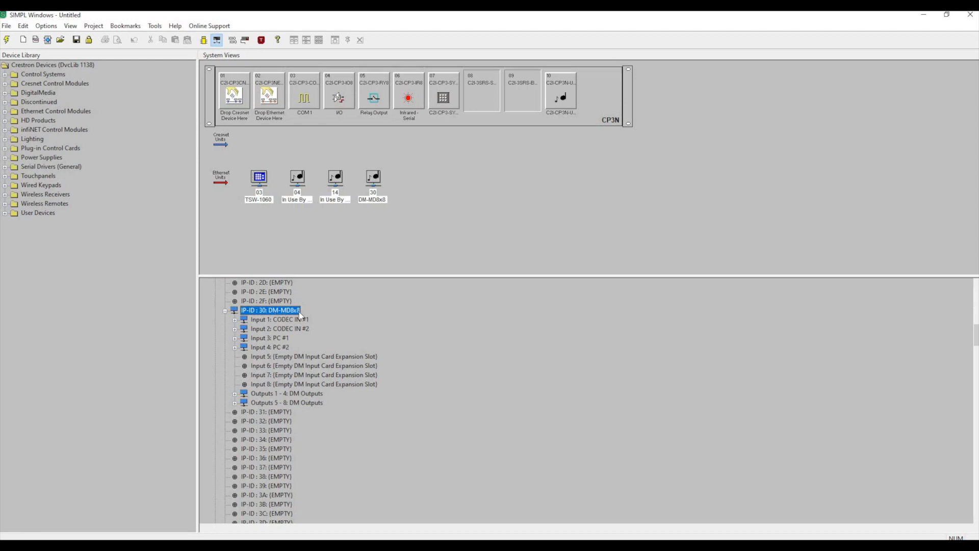
left_click(264, 348)
key("Up")
key("Up")
key("Up")
key("Down")
key("Down")
key("Down")
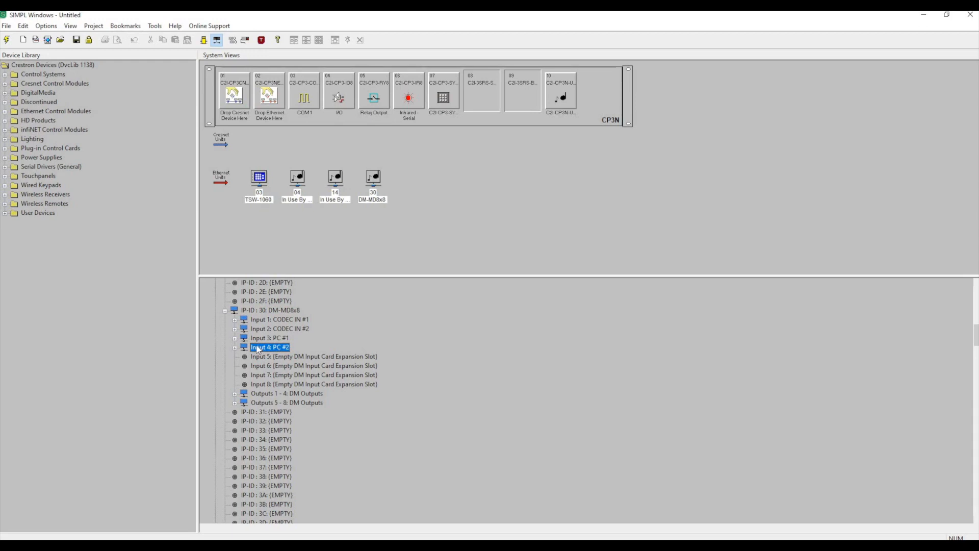
Expand the Outputs 1 - 4 group and examine its CODEC and DISPLAYS cards, including the HP DISPLAY output.
scroll(256, 344, "down", 2)
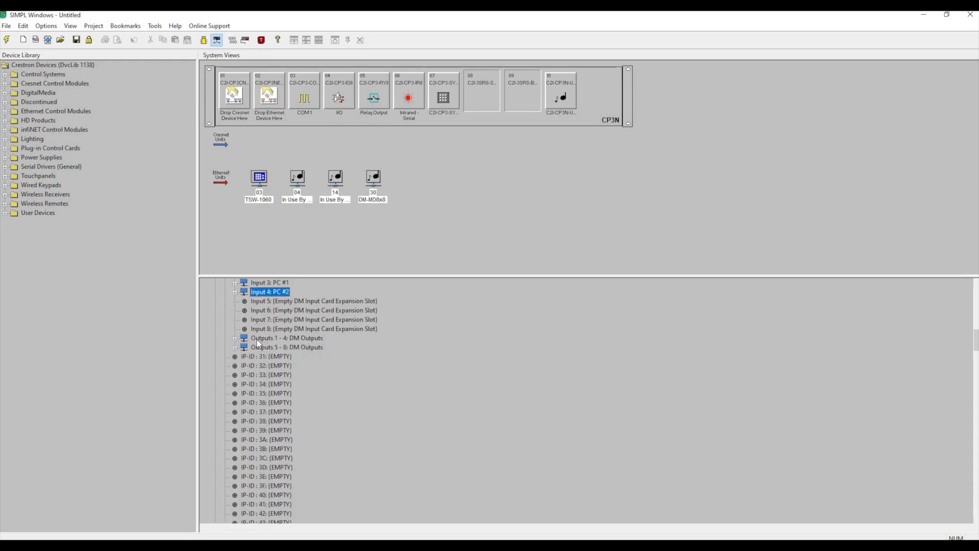
left_click(256, 338)
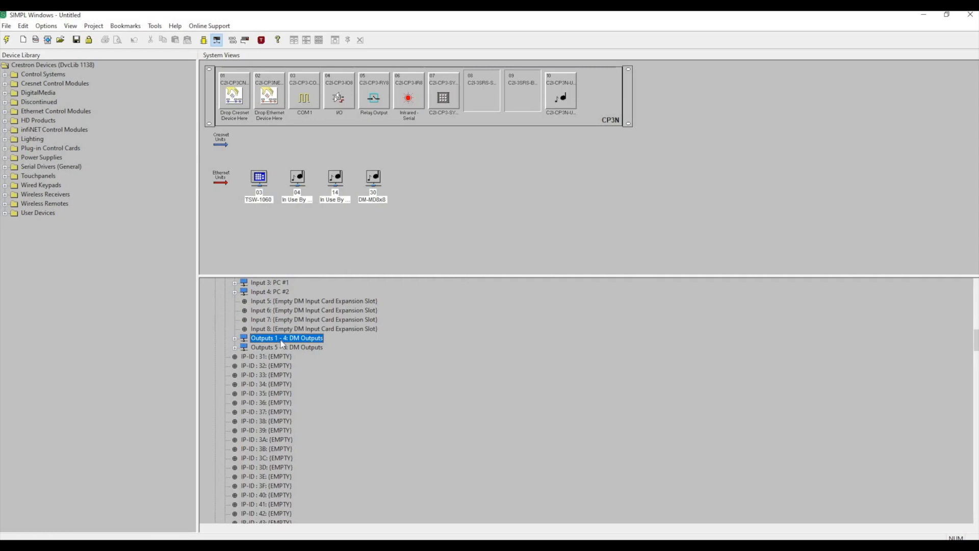
scroll(282, 345, "up", 2)
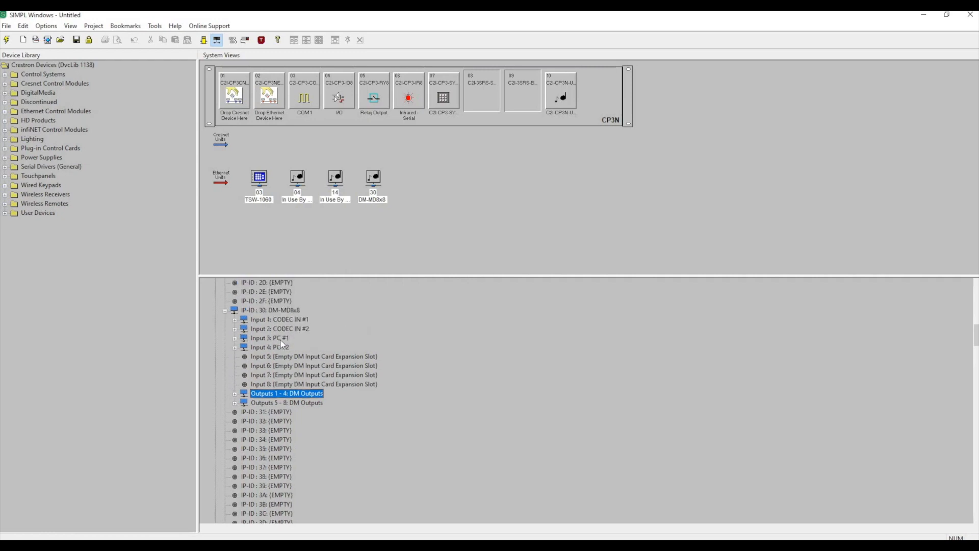
scroll(282, 344, "down", 2)
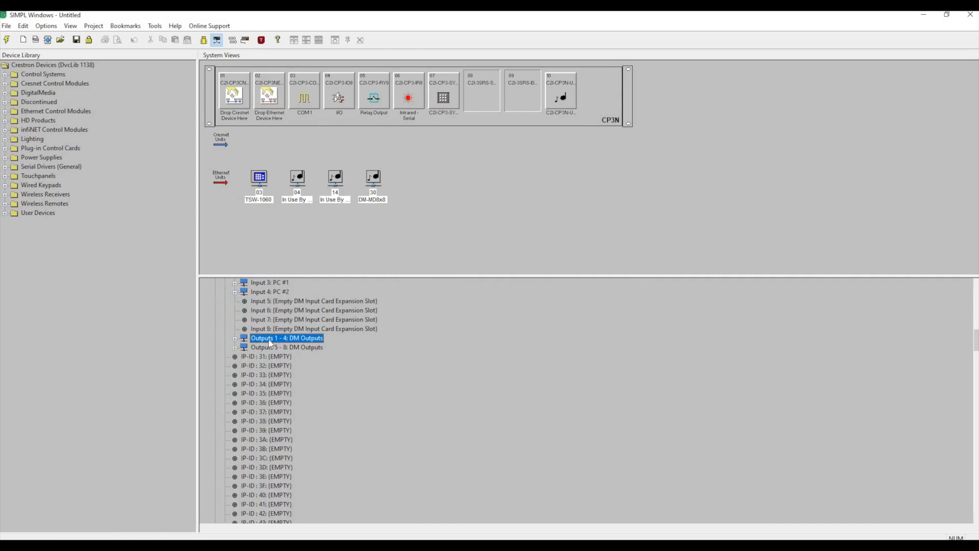
left_click(234, 339)
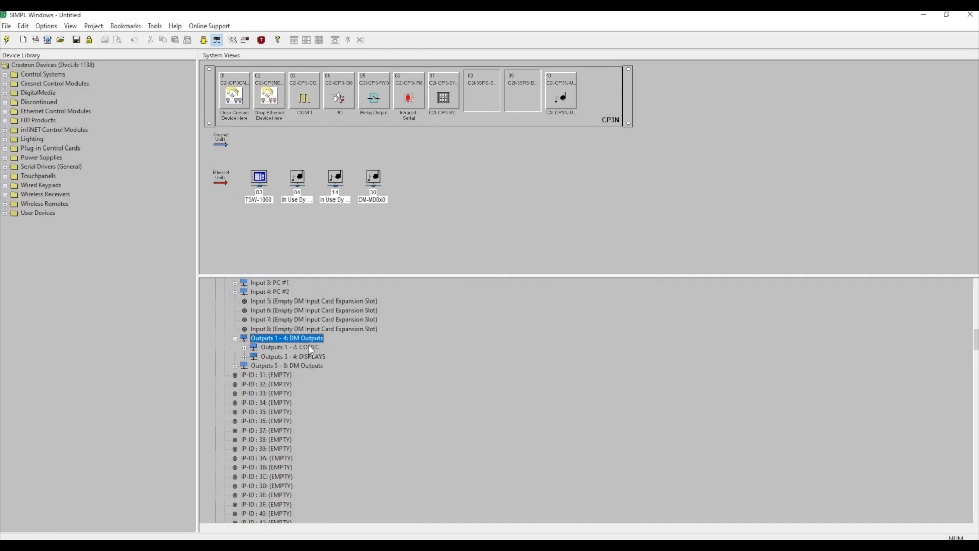
left_click(308, 347)
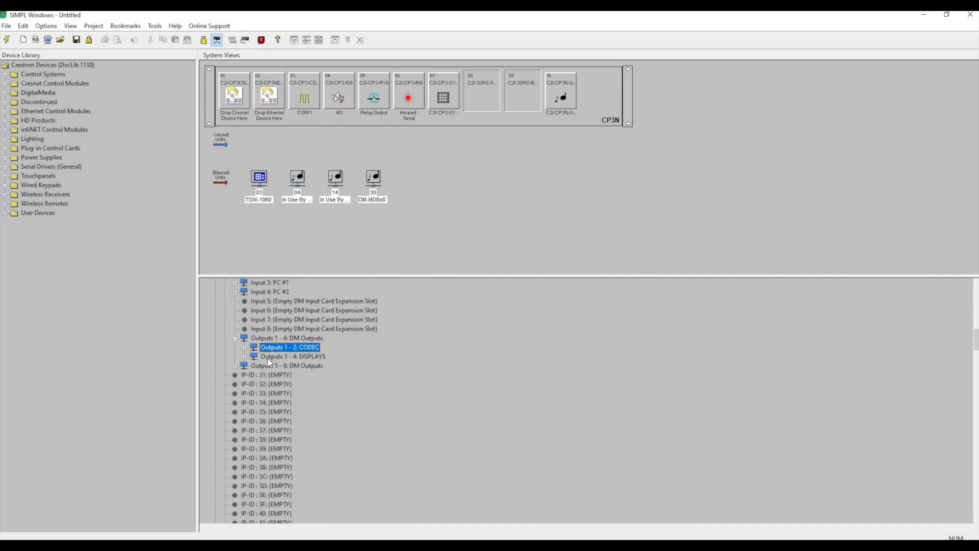
left_click(244, 357)
left_click(244, 357)
left_click(314, 365)
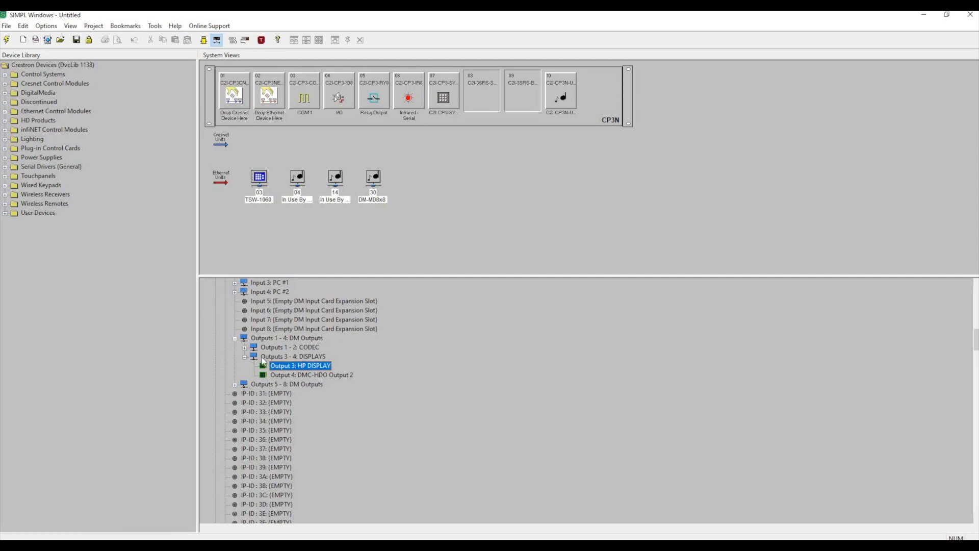
Collapse the DISPLAYS card, the Outputs 1 - 4 group and the whole DM-MD8x8 switcher in the device tree.
left_click(245, 356)
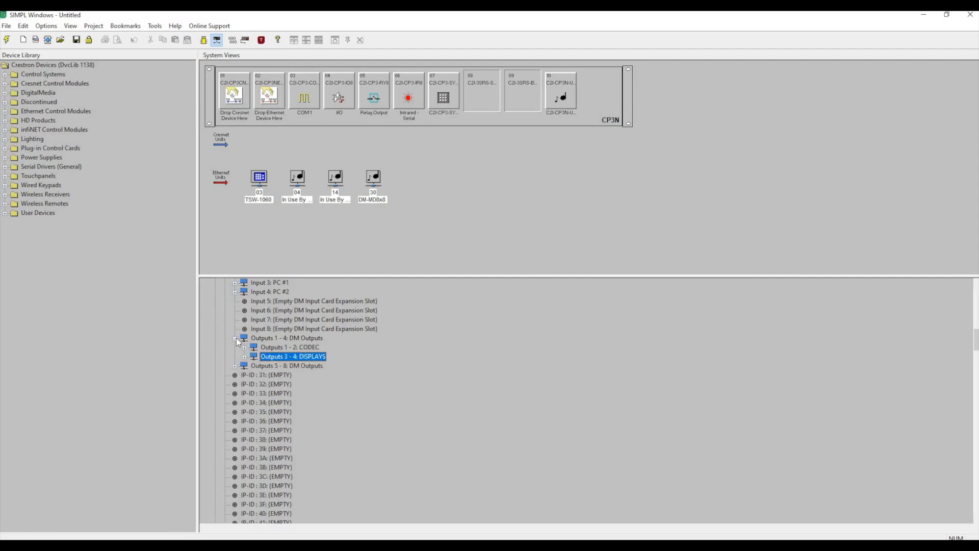
left_click(235, 338)
scroll(255, 350, "up", 2)
scroll(250, 351, "up", 1)
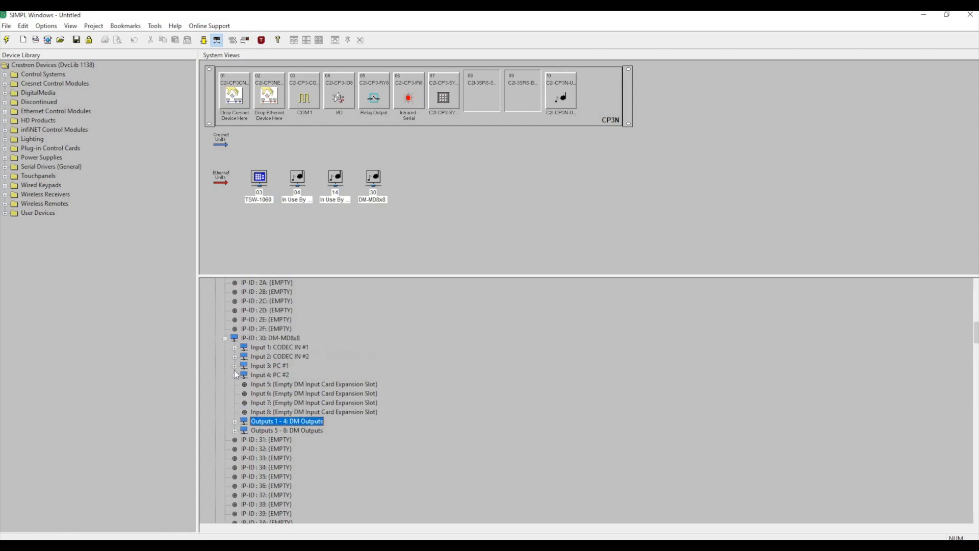
left_click(224, 338)
scroll(262, 359, "up", 14)
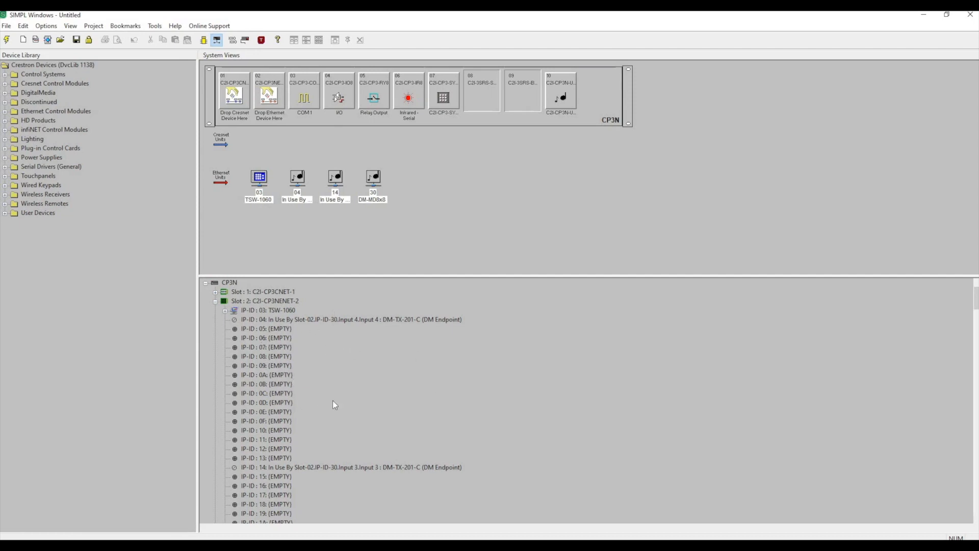
Check the IP-ID entries of the TSW-1060 touchpanel and the DM-MD8x8 switcher in the Ethernet slot.
left_click(259, 312)
scroll(264, 312, "down", 7)
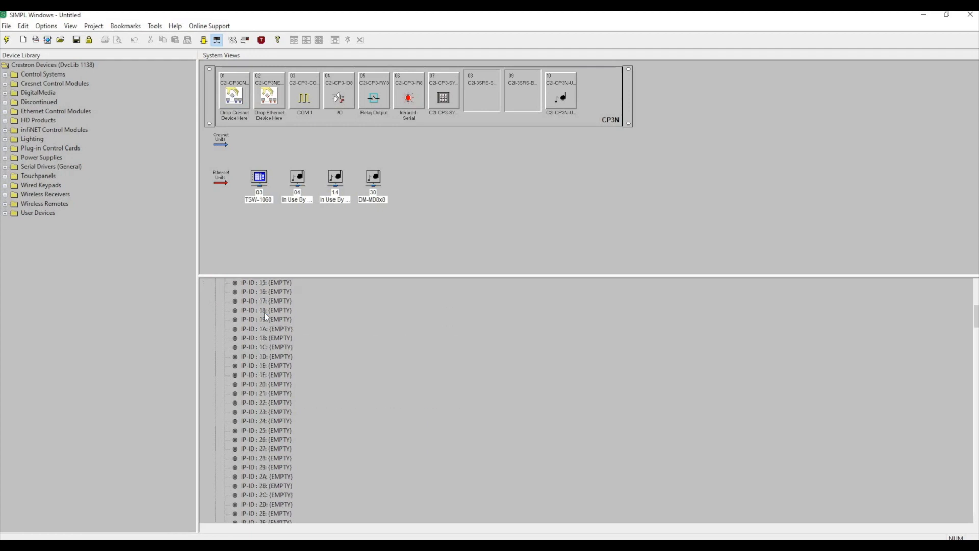
scroll(264, 312, "up", 7)
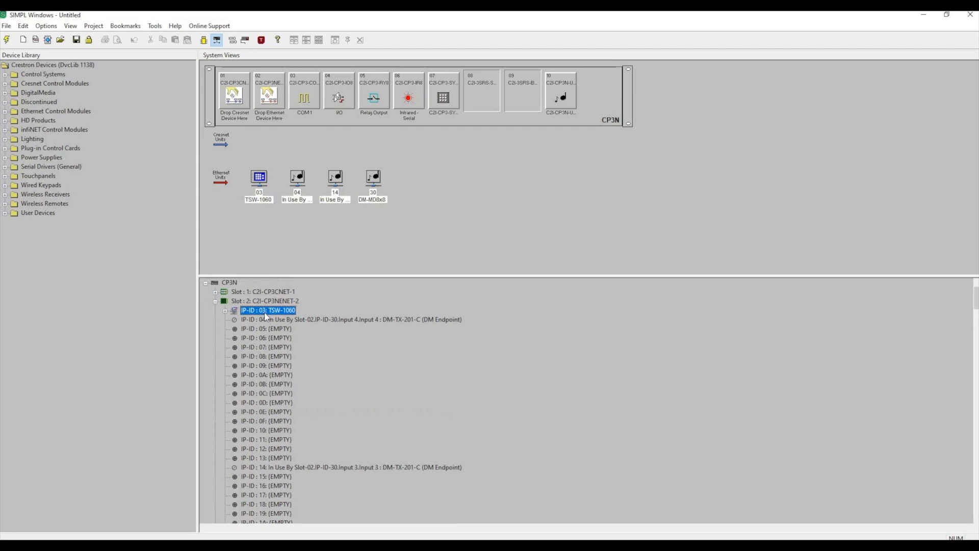
scroll(264, 313, "down", 13)
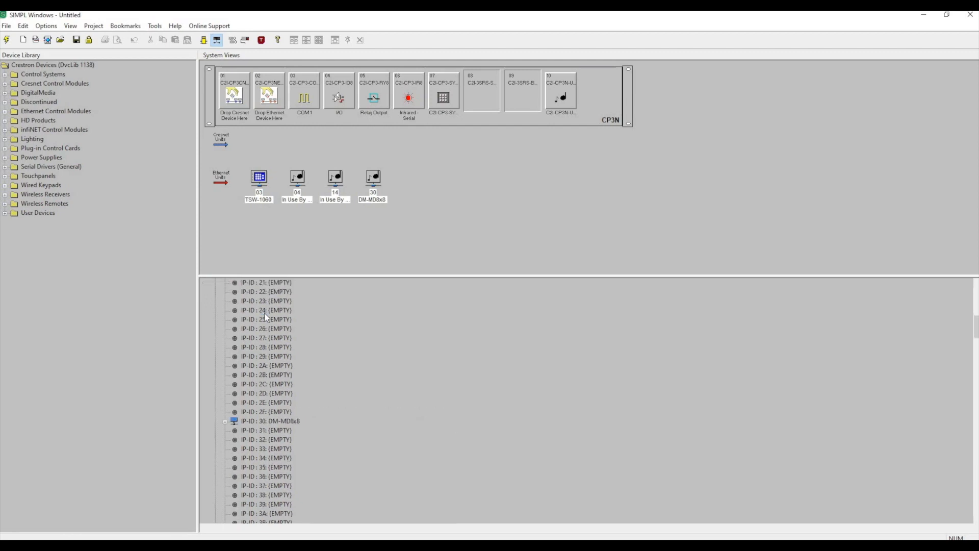
left_click(259, 366)
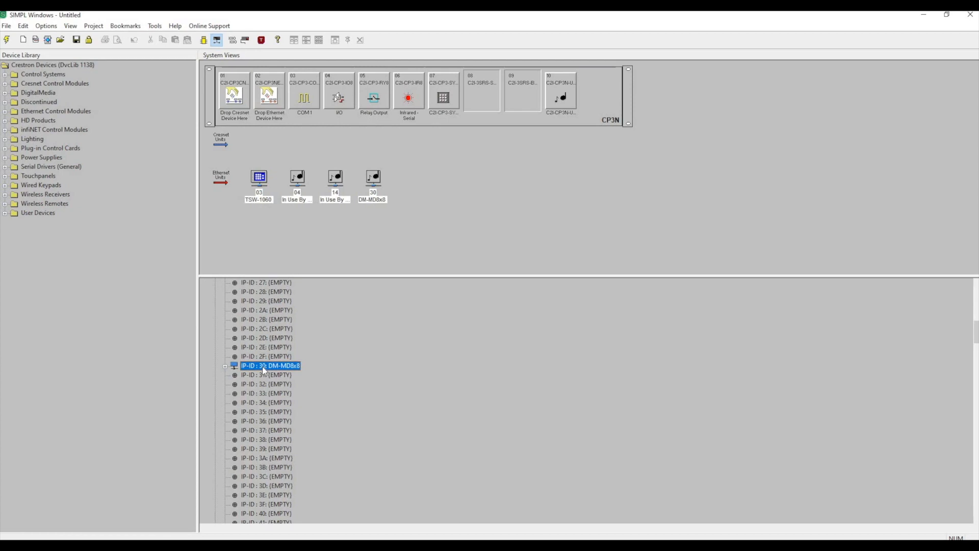
scroll(274, 371, "up", 13)
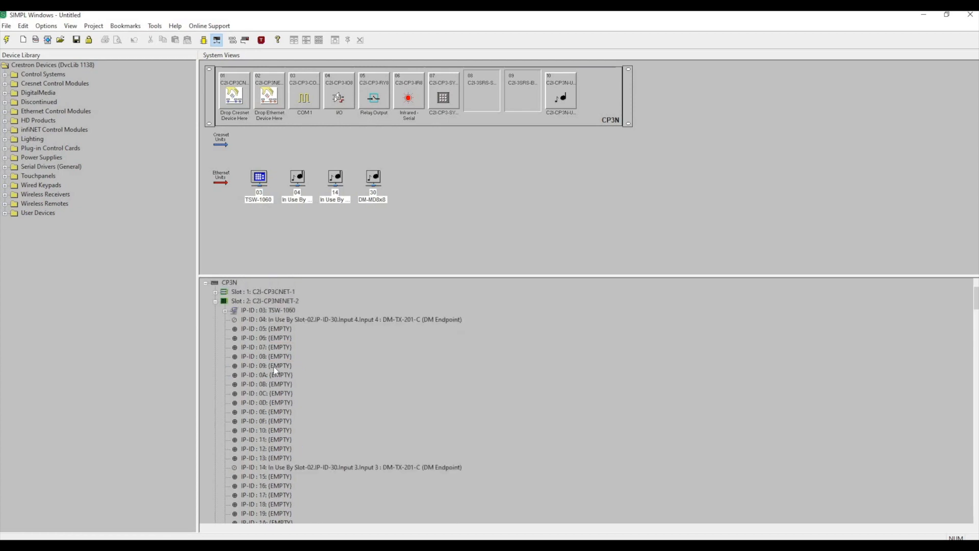